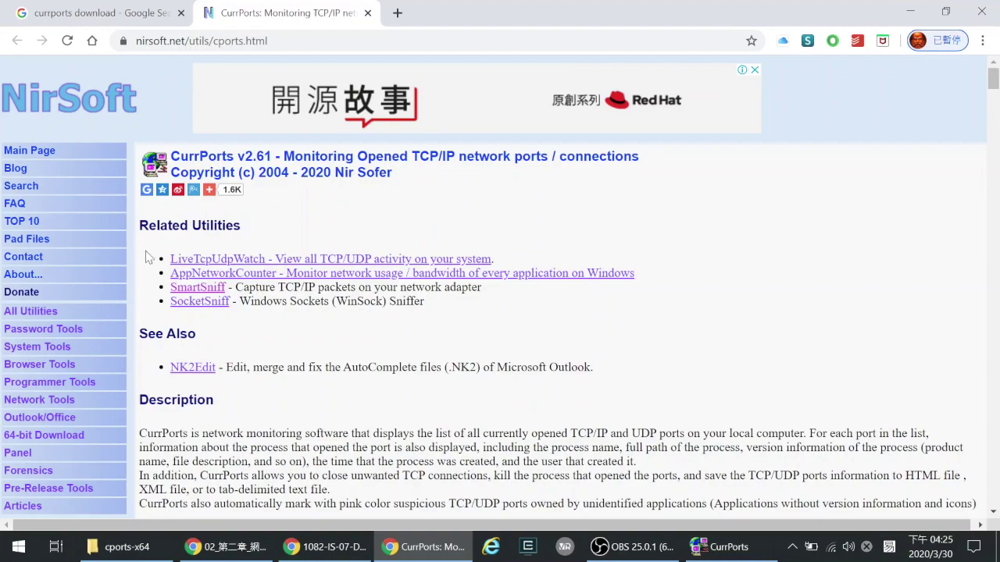
# - Read through the CurrPorts web page, from the description down to the download links and the language translations table
pyautogui.scroll(-5, 195, 320)
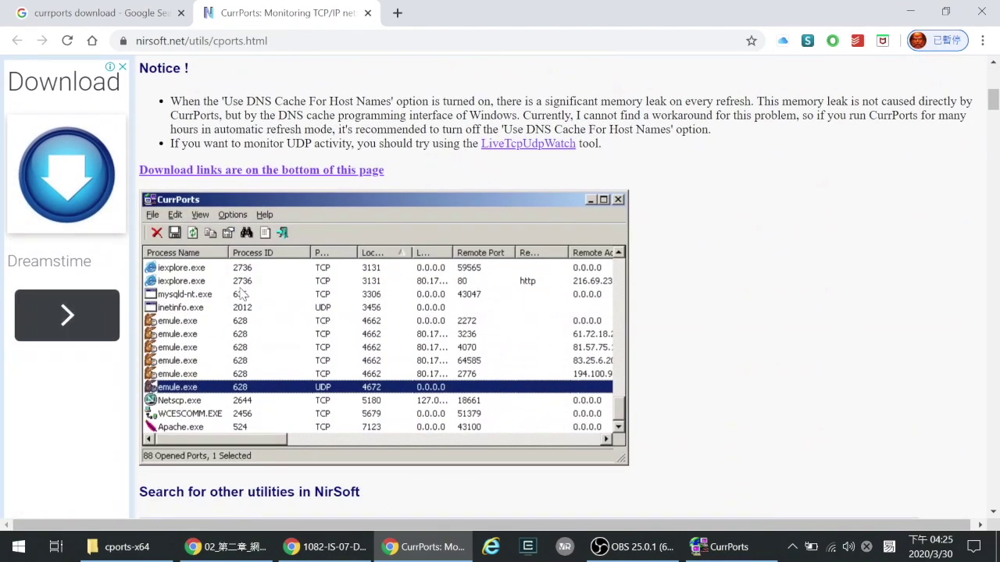
pyautogui.scroll(-4, 457, 271)
pyautogui.scroll(-20, 458, 271)
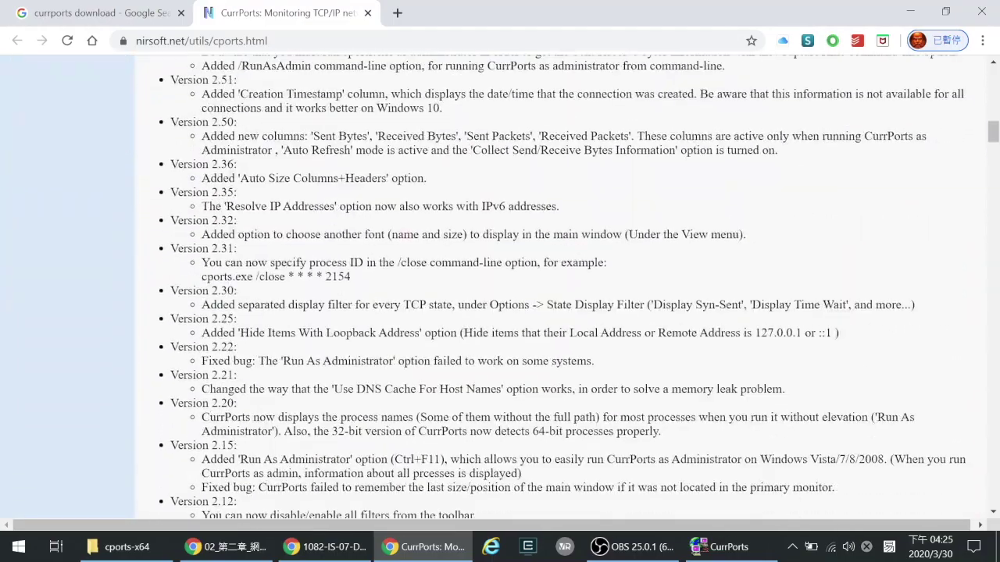
pyautogui.scroll(-20, 500, 287)
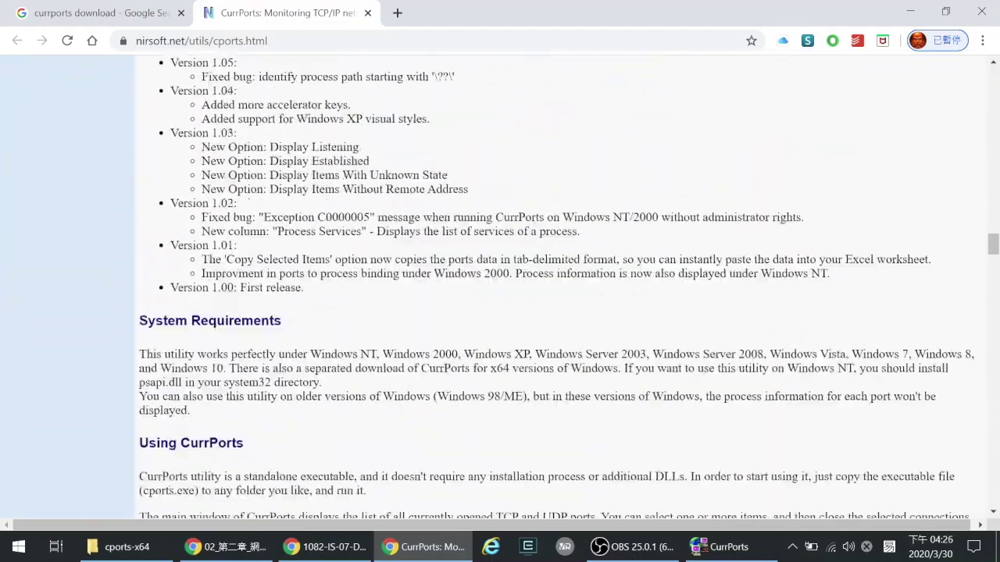
pyautogui.scroll(-20, 453, 265)
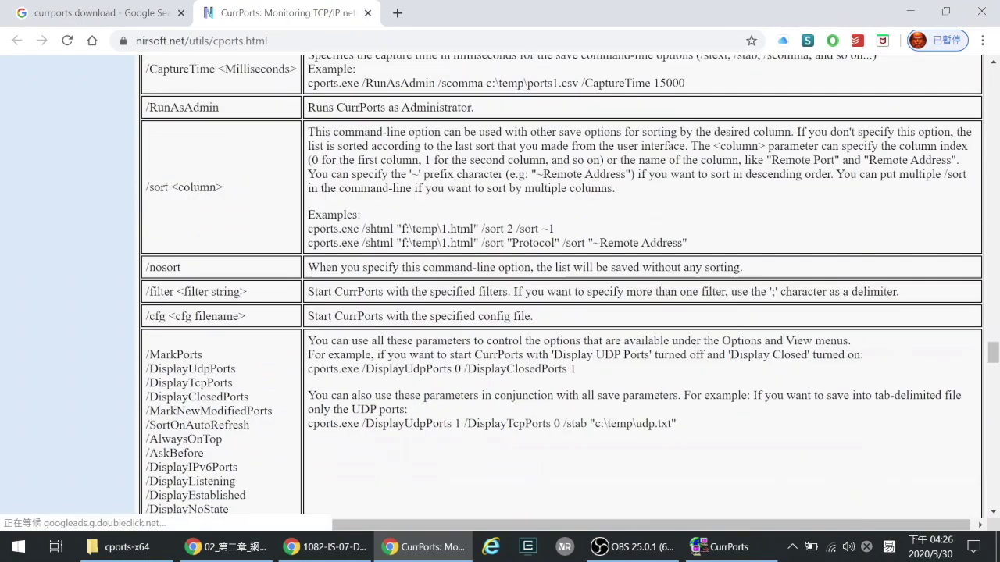
pyautogui.scroll(4, 456, 268)
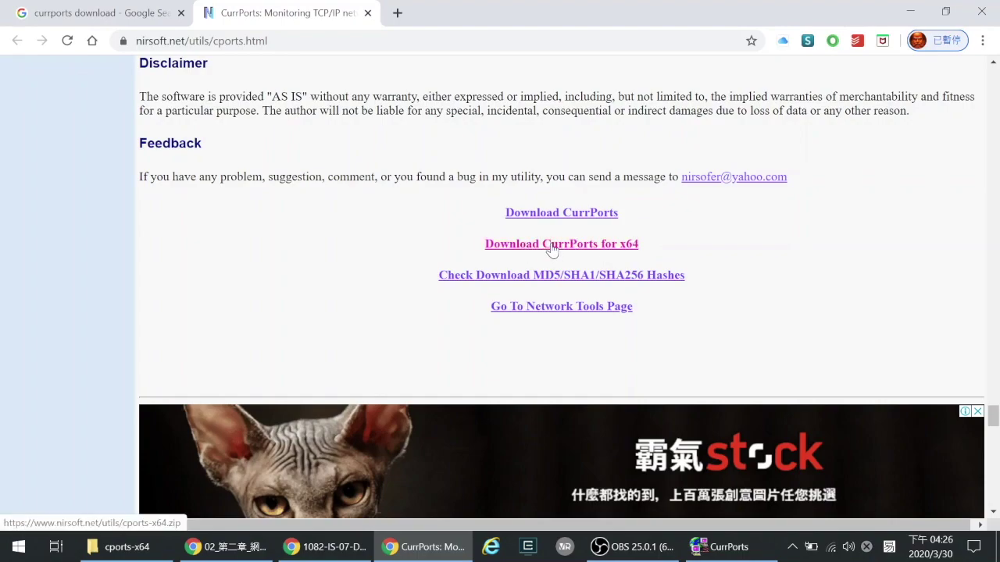
pyautogui.scroll(-2, 551, 250)
pyautogui.scroll(-4, 531, 250)
pyautogui.scroll(-3, 377, 265)
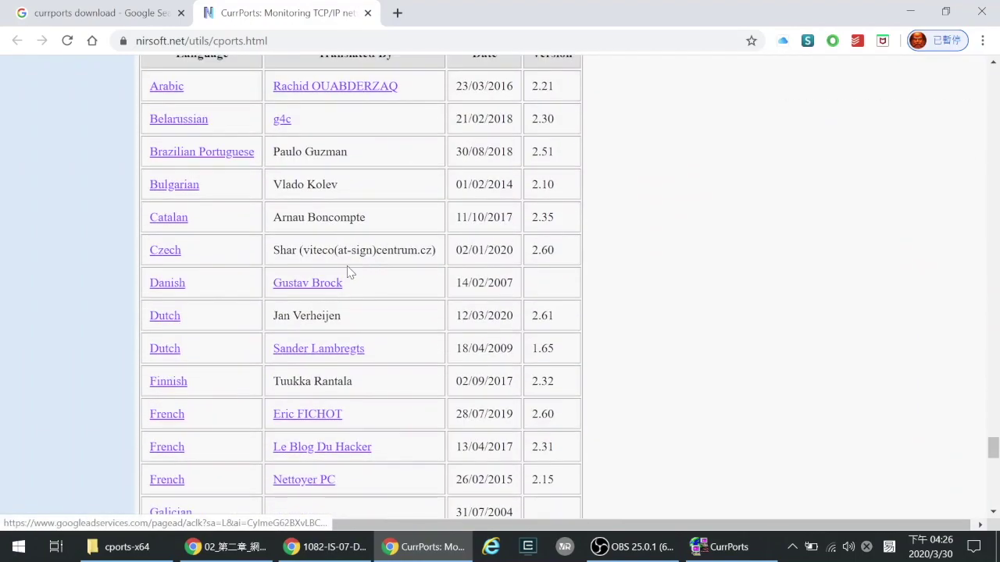
# - Switch to File Explorer and open the cports-x64 folder inside the Download folder on DATA (D:)
pyautogui.click(125, 548)
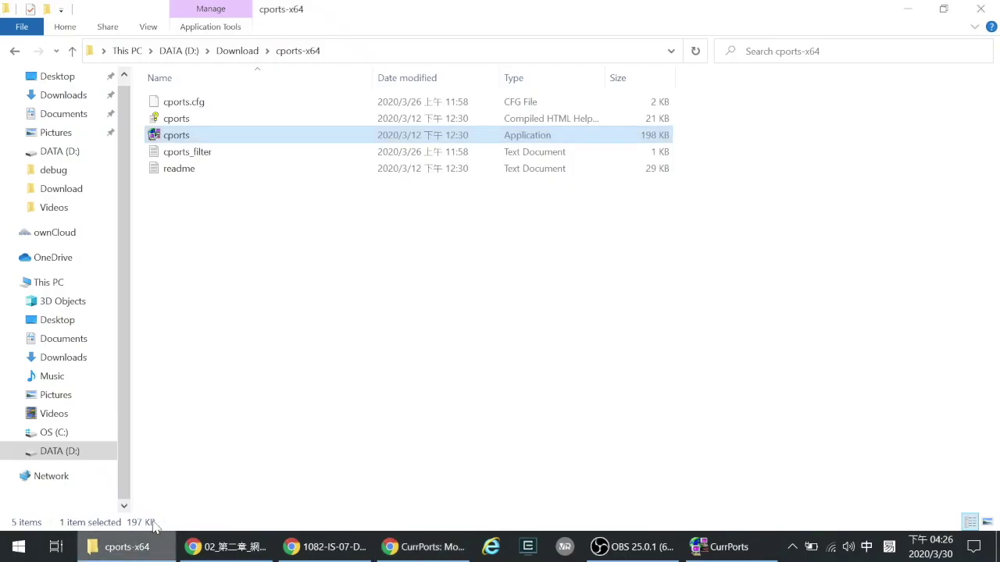
pyautogui.click(233, 51)
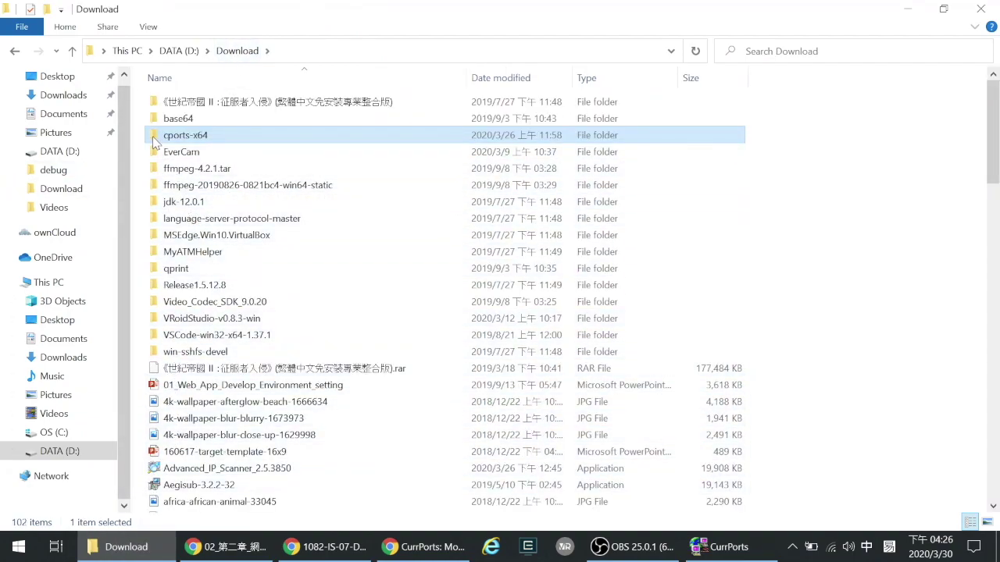
pyautogui.doubleClick(181, 136)
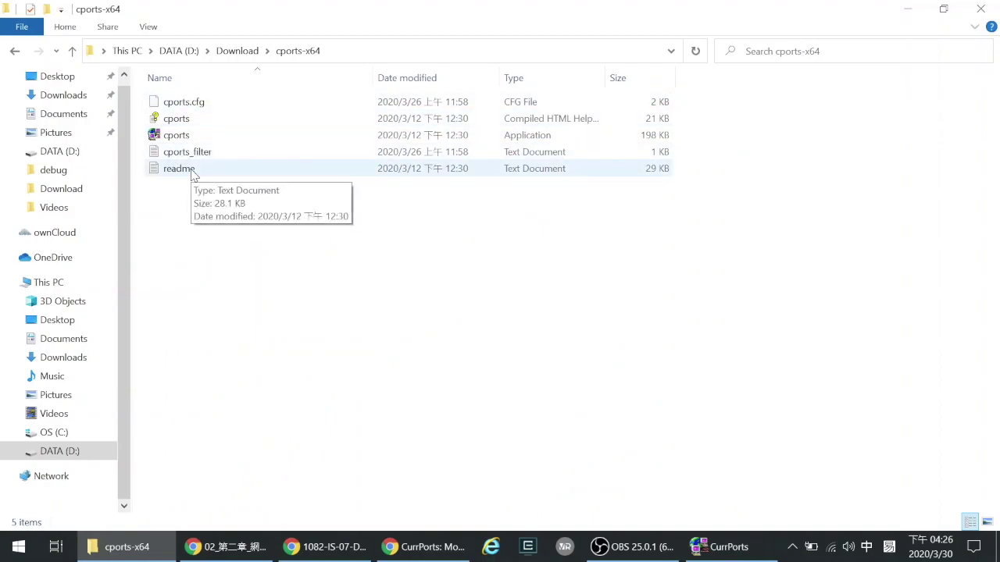
# - Switch to CurrPorts and look through the whole list of processes with their ports, addresses and states
pyautogui.click(714, 547)
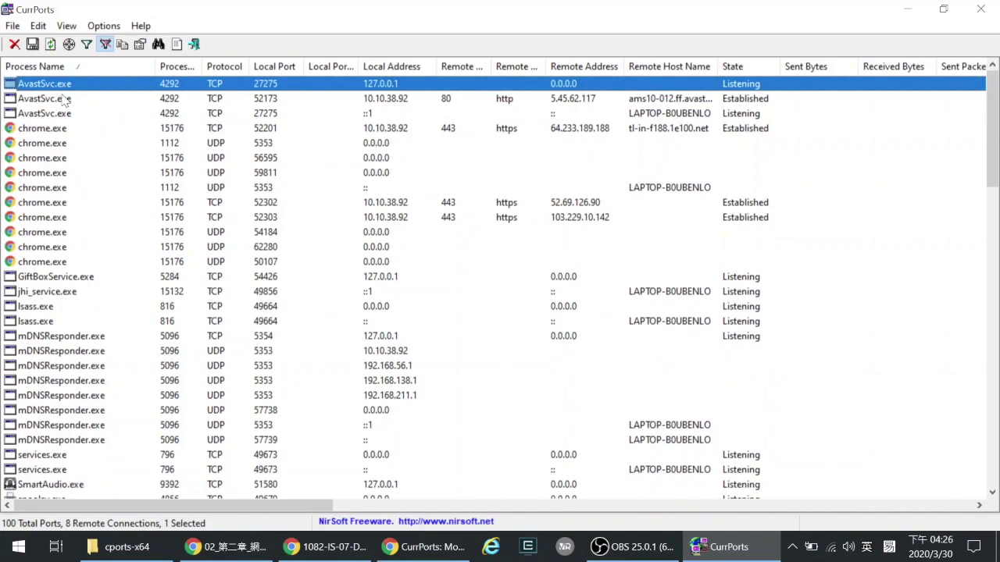
pyautogui.click(58, 162)
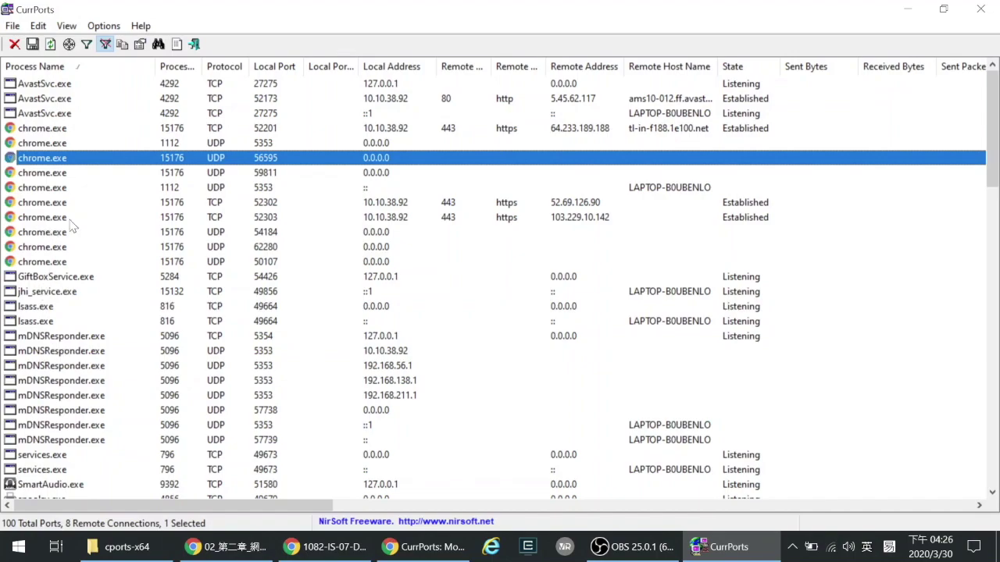
pyautogui.scroll(-15, 68, 226)
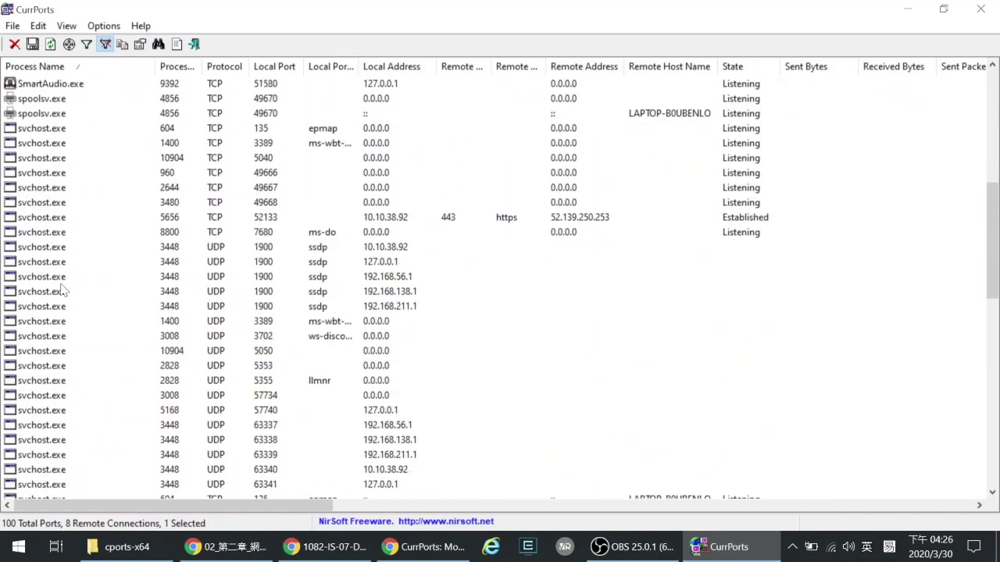
pyautogui.scroll(-7, 61, 297)
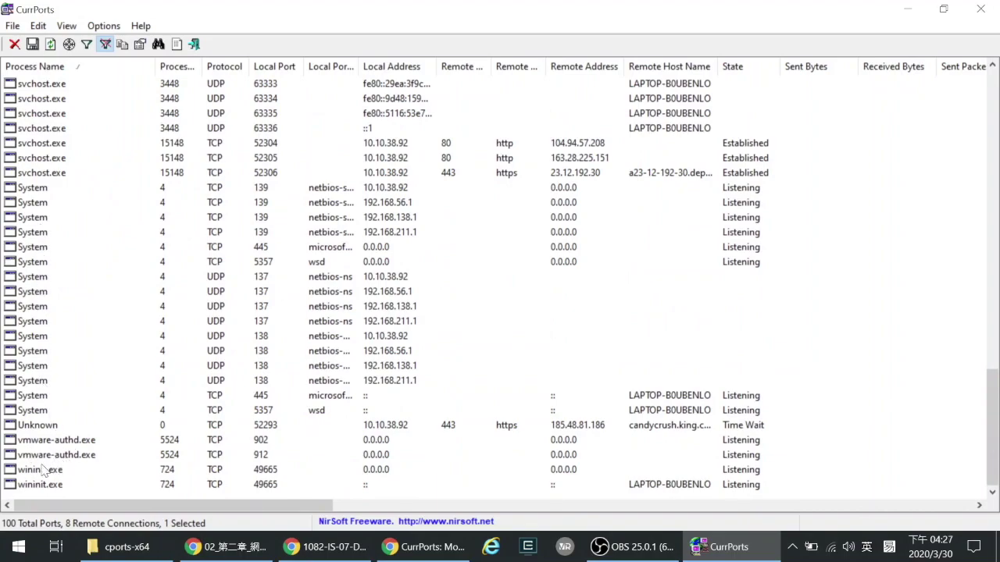
pyautogui.scroll(20, 125, 334)
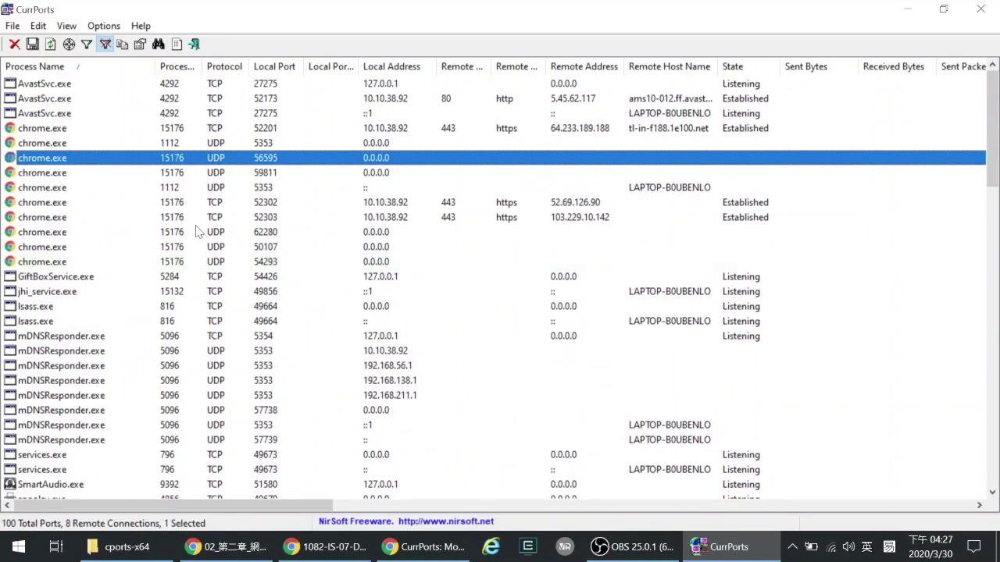
# - Inspect the properties of the AvastSvc.exe entry with local address ::1, including process name, local port, remote host name and state
pyautogui.doubleClick(34, 115)
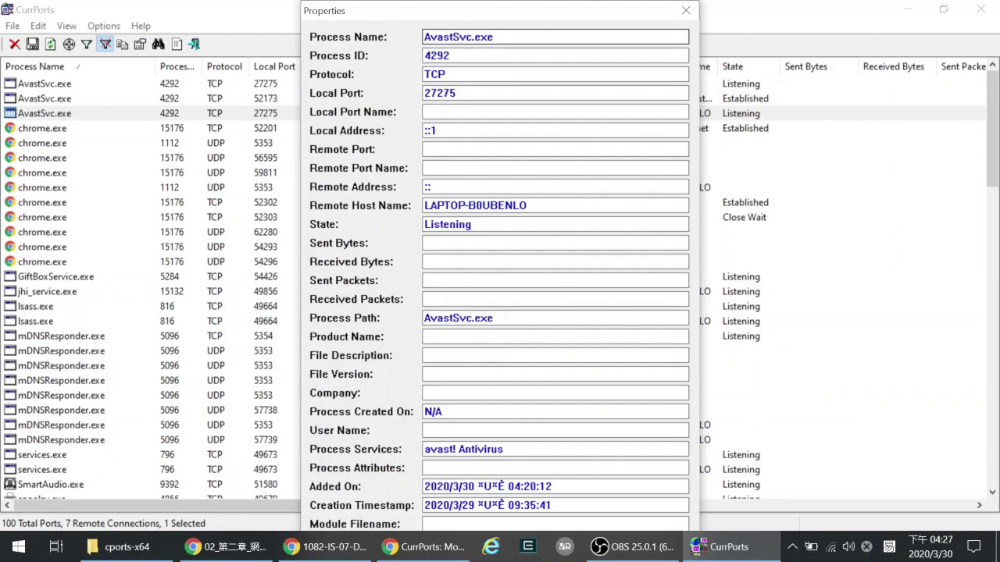
pyautogui.moveTo(421, 37); pyautogui.dragTo(495, 37)
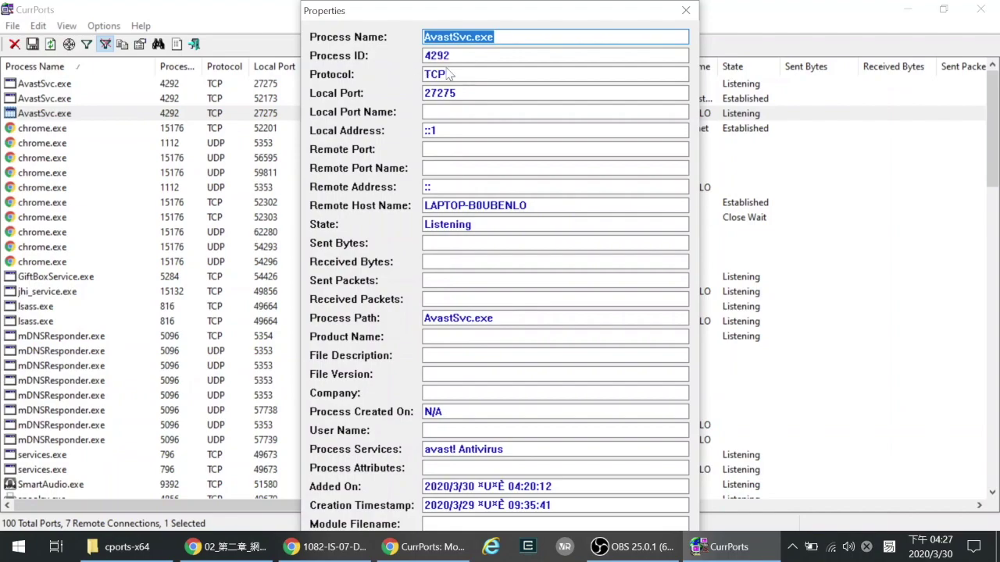
pyautogui.moveTo(435, 93); pyautogui.dragTo(456, 93)
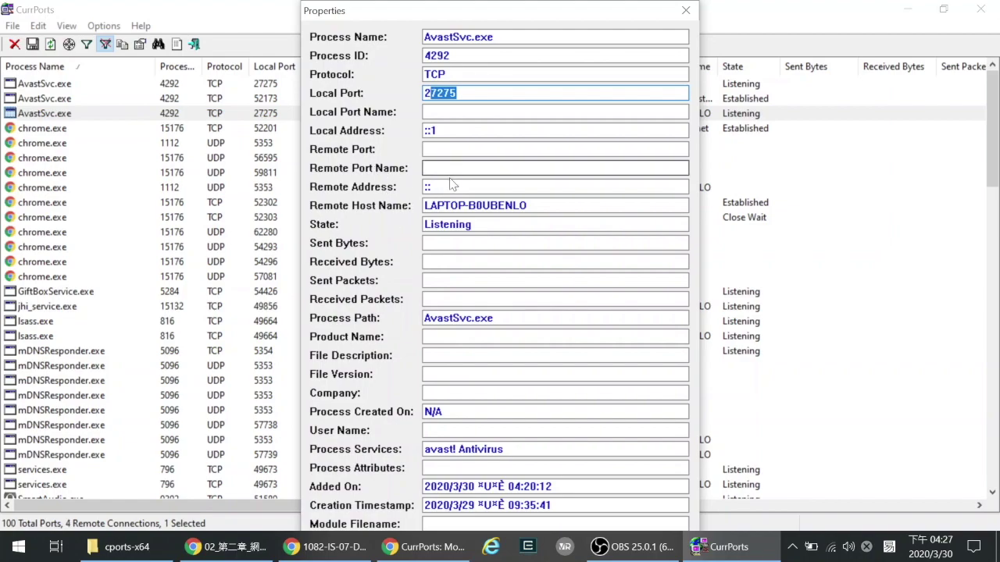
pyautogui.moveTo(430, 205)
pyautogui.mouseDown()
pyautogui.moveTo(498, 205)
pyautogui.moveTo(436, 205)
pyautogui.mouseUp()
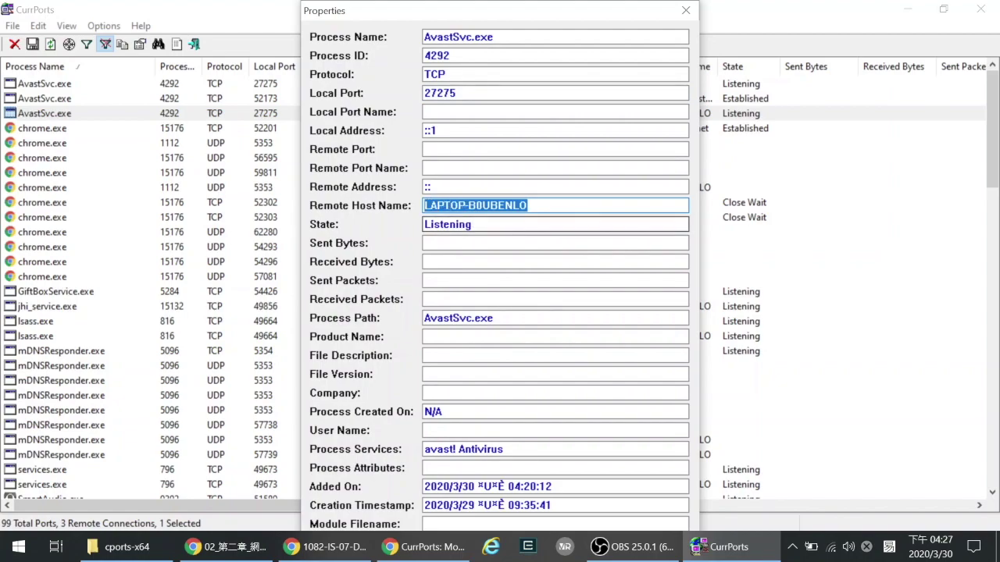
pyautogui.moveTo(474, 224); pyautogui.dragTo(450, 224)
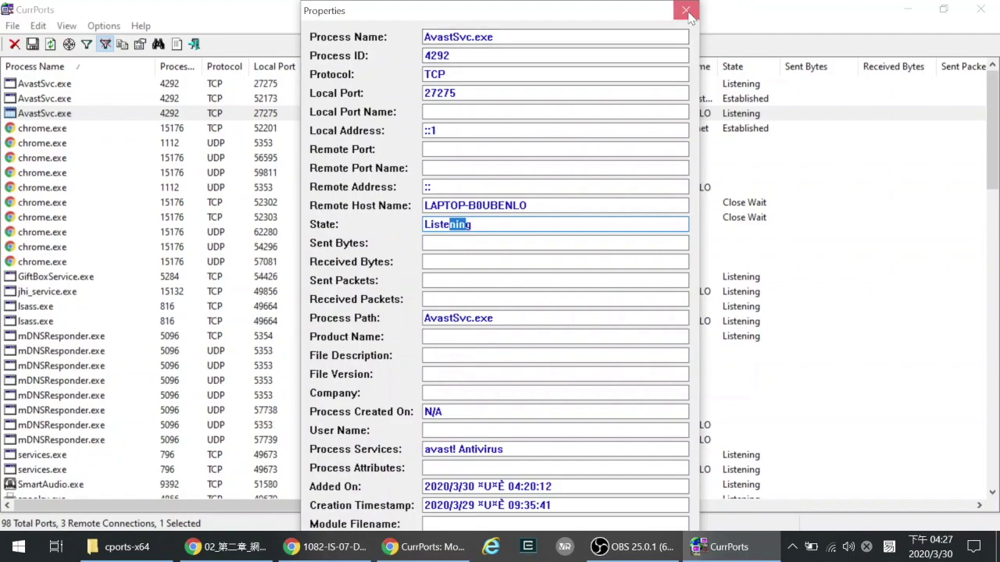
pyautogui.press('Escape')
# - Inspect the product name and protocol in the properties of the chrome.exe entry with process ID 1112 and local address ::
pyautogui.doubleClick(62, 187)
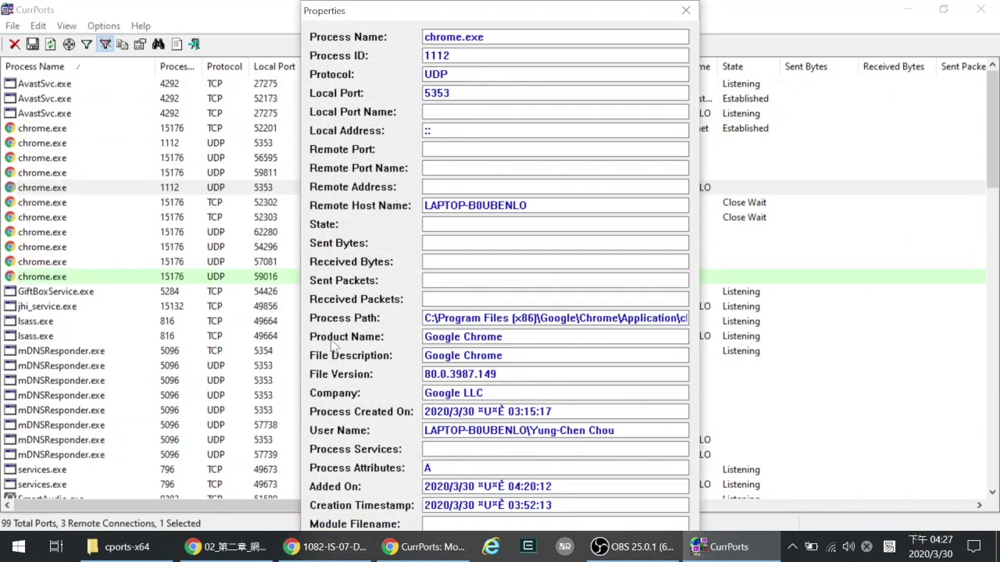
pyautogui.moveTo(432, 337)
pyautogui.mouseDown()
pyautogui.moveTo(504, 337)
pyautogui.moveTo(444, 337)
pyautogui.moveTo(428, 348)
pyautogui.mouseUp()
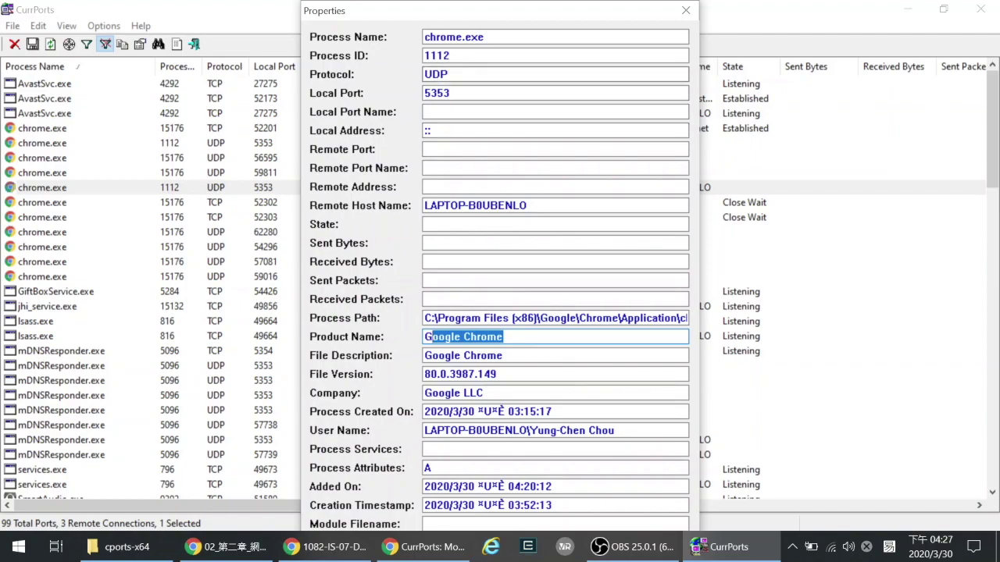
pyautogui.doubleClick(436, 74)
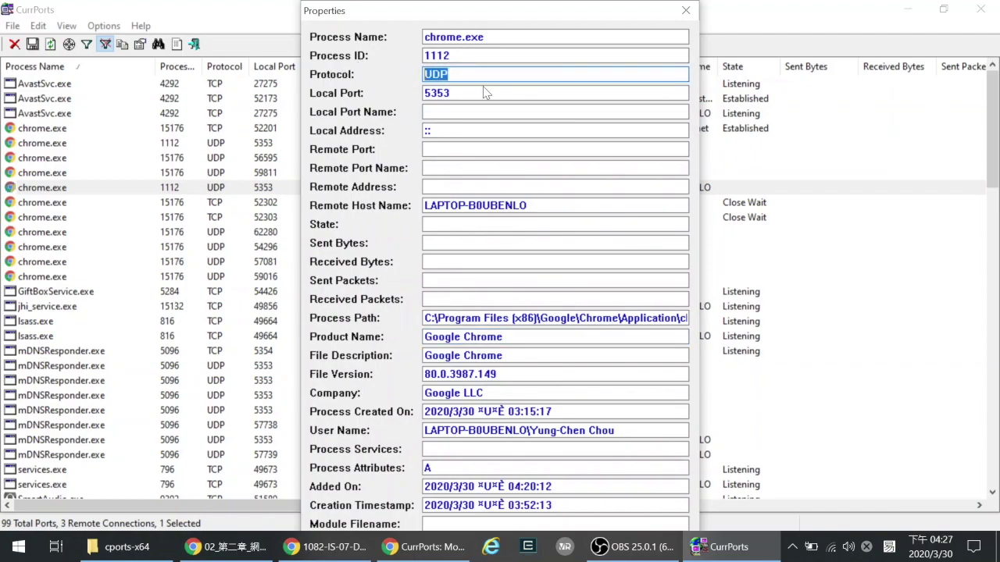
pyautogui.click(686, 10)
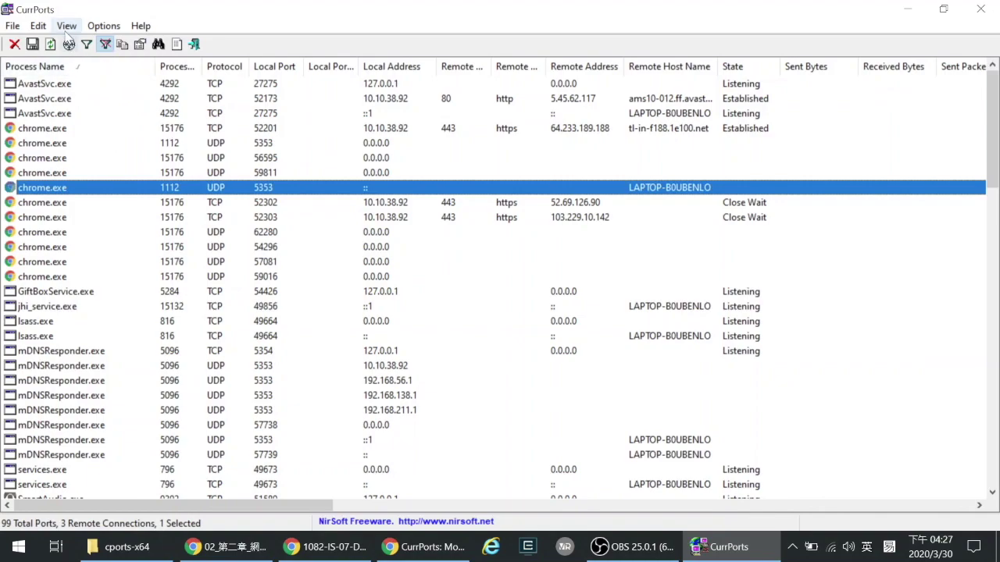
# - Show grid lines in the port list and auto-size its columns
pyautogui.click(13, 26)
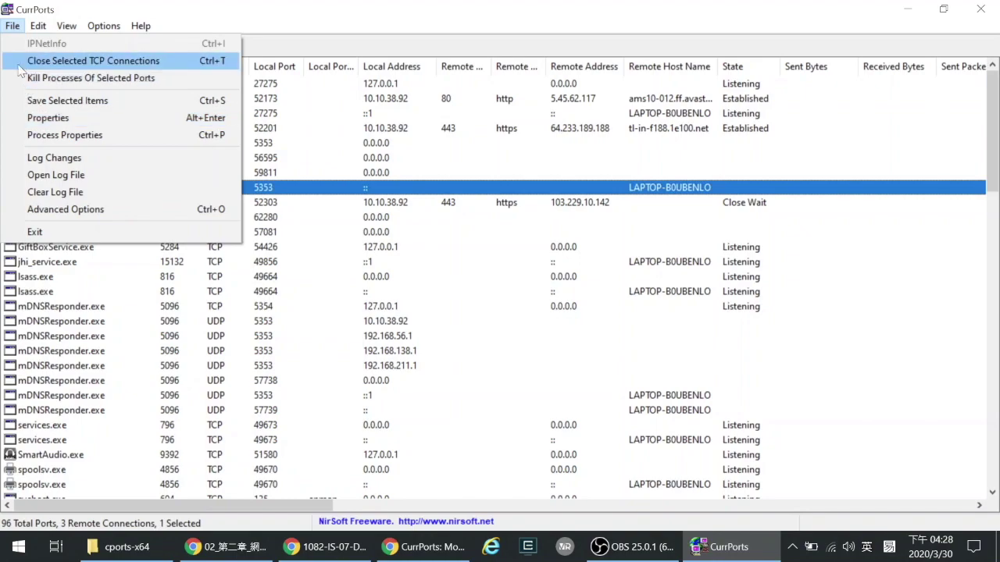
pyautogui.moveTo(39, 31)
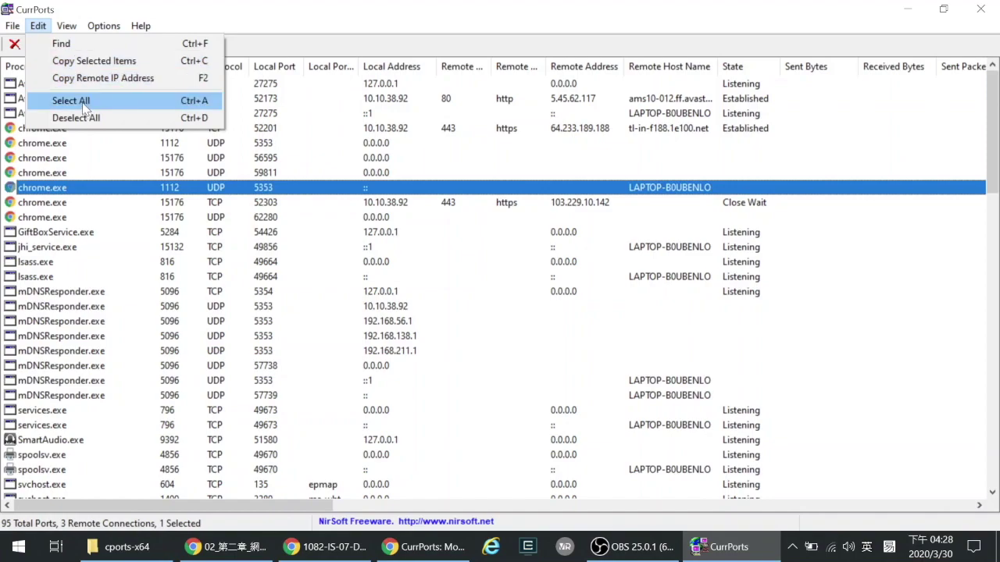
pyautogui.click(66, 28)
pyautogui.click(67, 28)
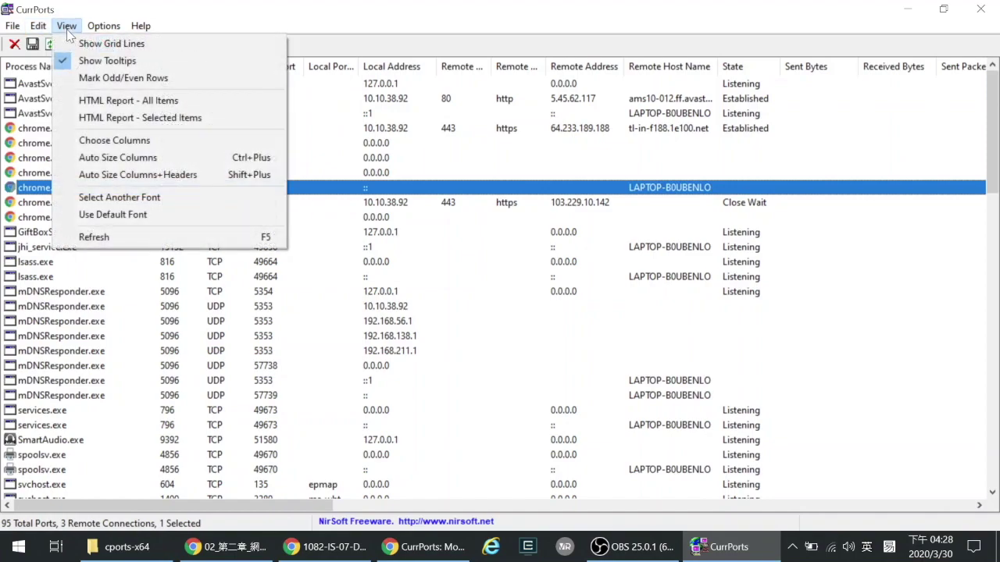
pyautogui.click(89, 44)
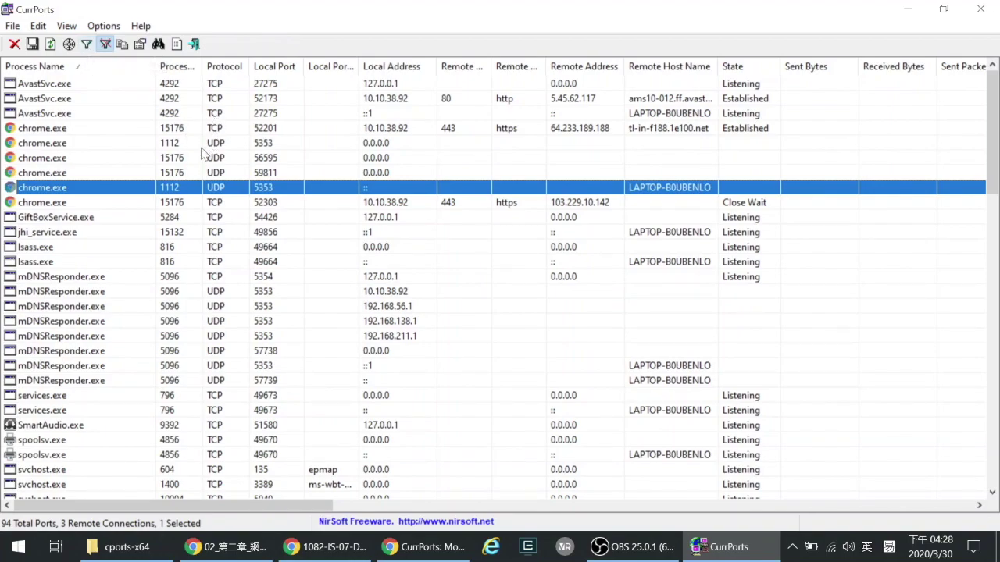
pyautogui.click(69, 28)
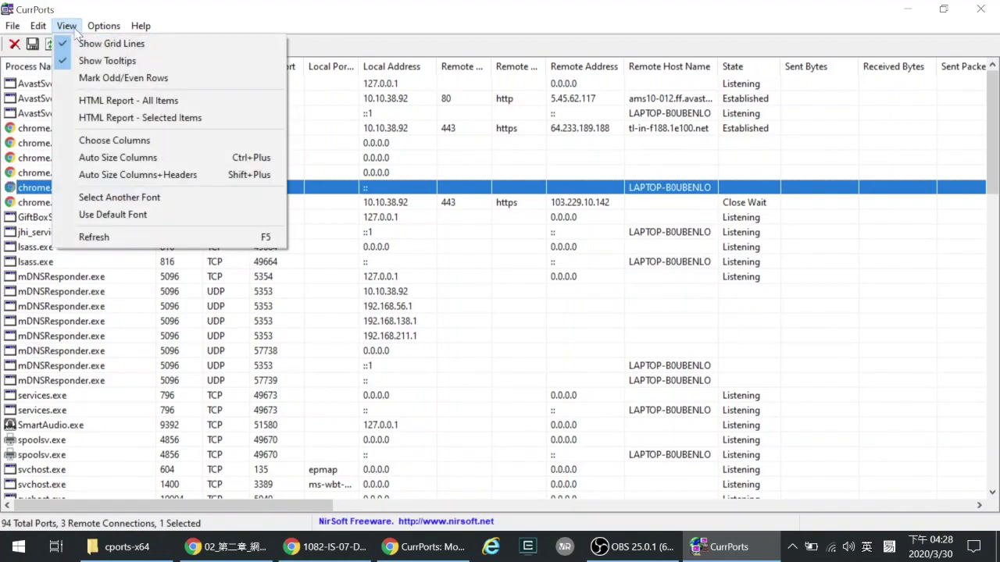
pyautogui.click(114, 163)
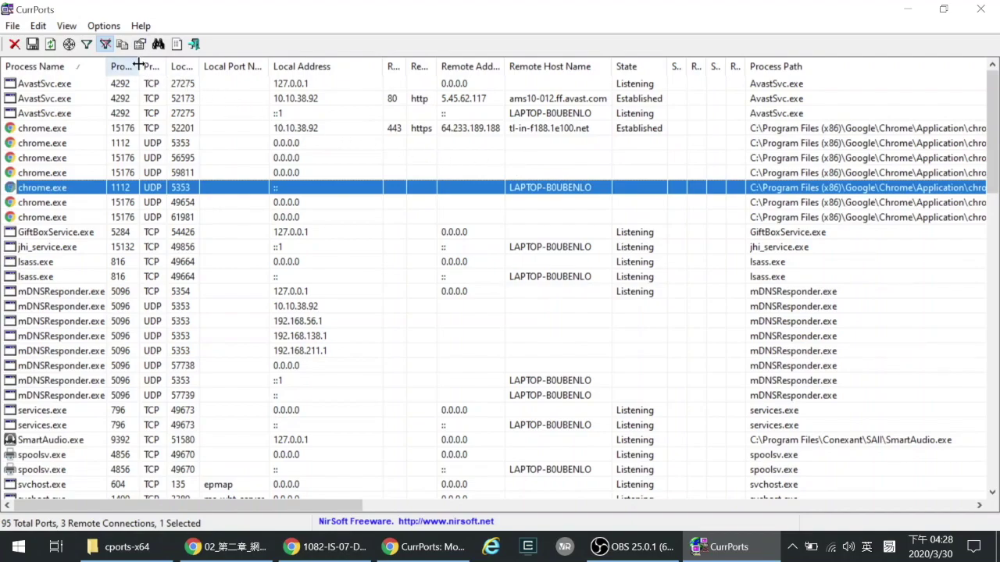
pyautogui.click(75, 27)
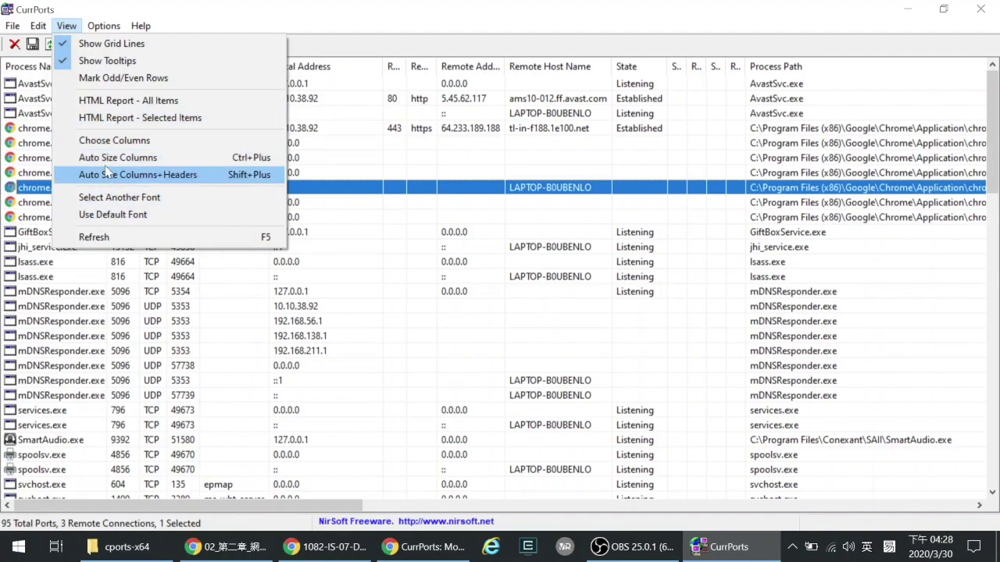
pyautogui.moveTo(94, 28)
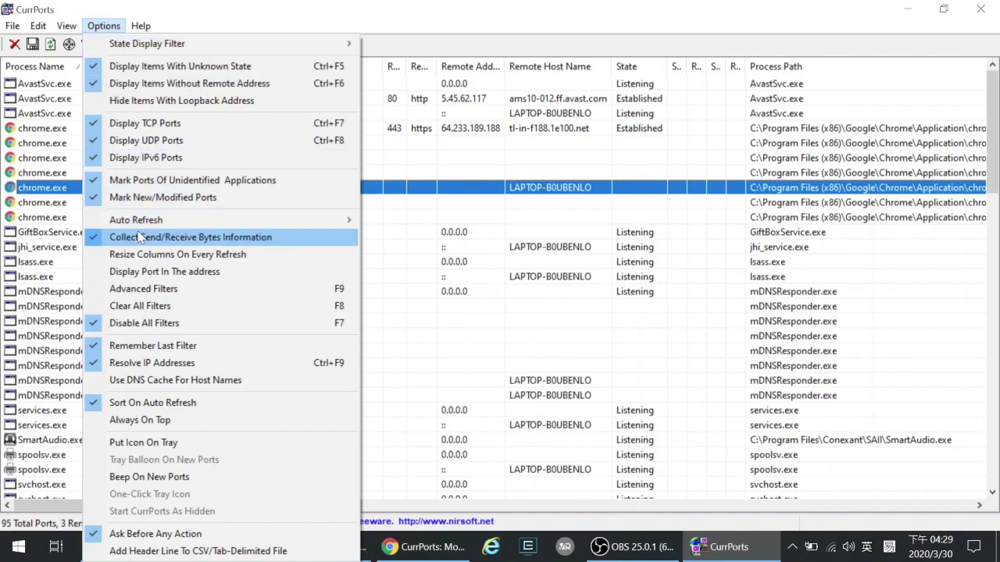
pyautogui.moveTo(160, 221)
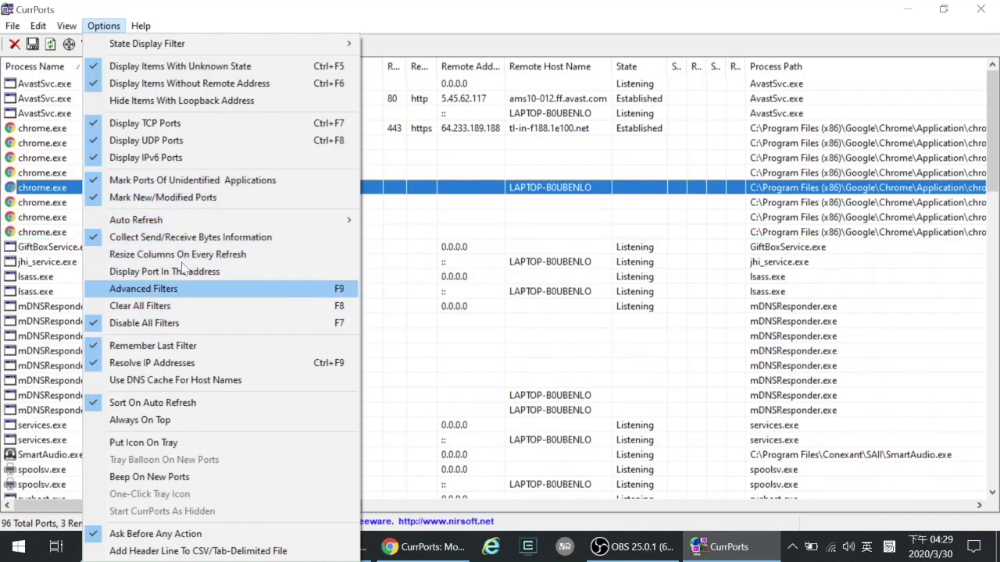
pyautogui.click(92, 27)
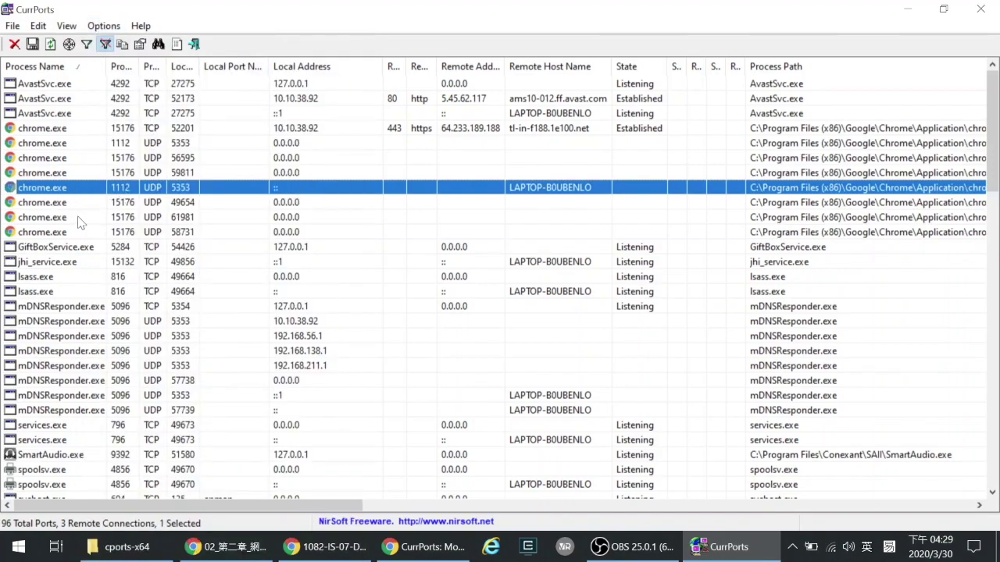
pyautogui.click(99, 29)
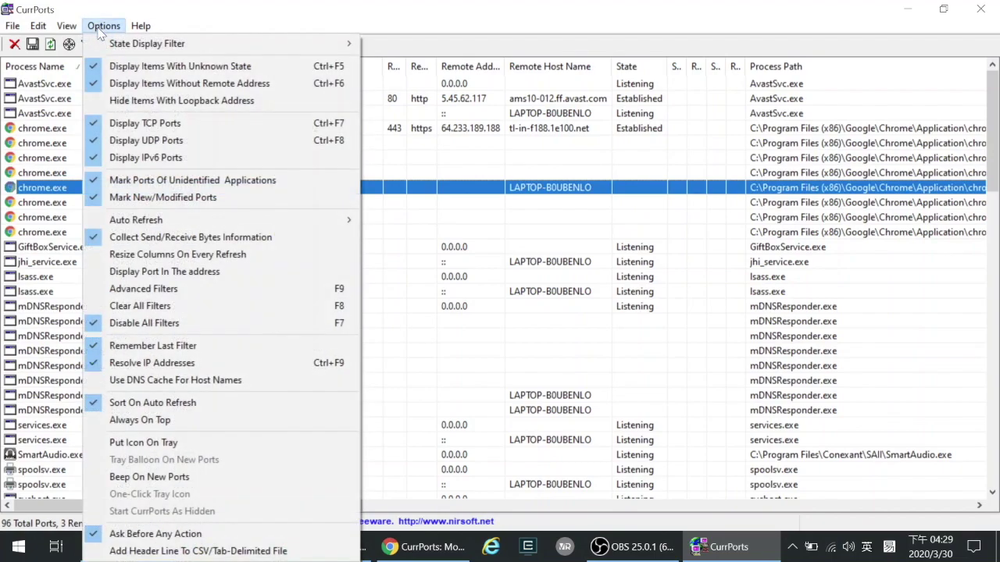
pyautogui.click(16, 28)
pyautogui.click(38, 26)
pyautogui.moveTo(67, 28)
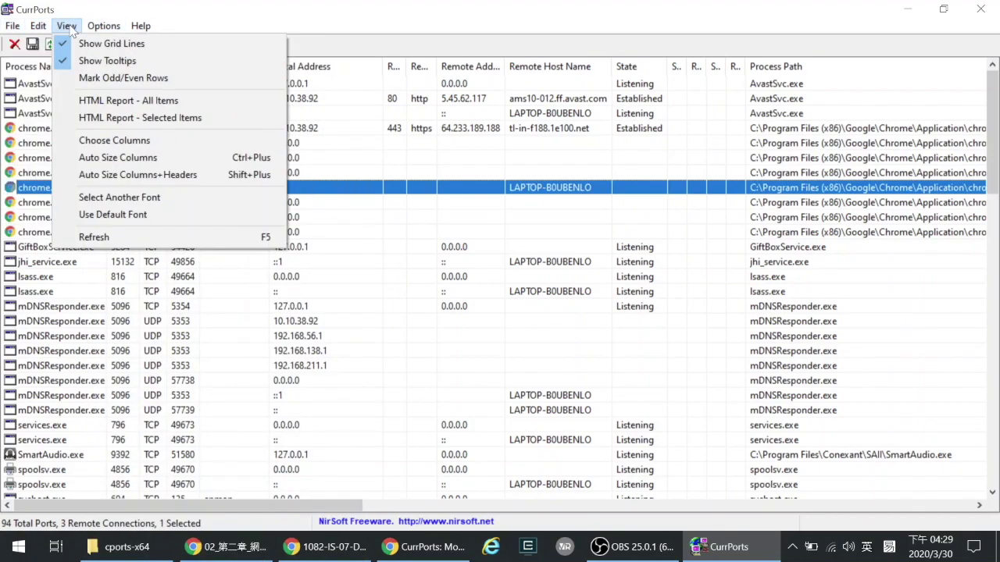
# - Generate an HTML report of all items and look through its port rows and the process columns farther along
pyautogui.click(131, 107)
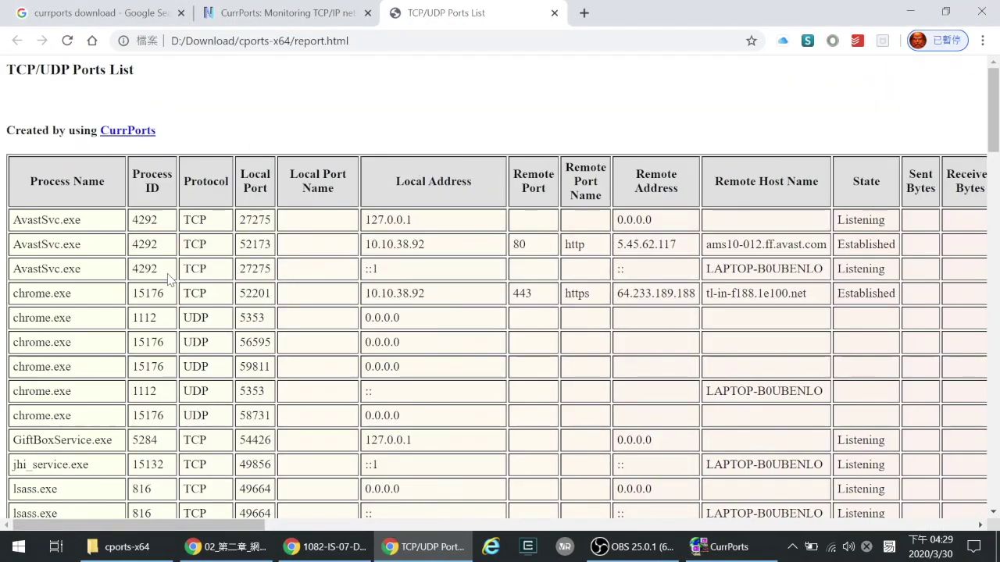
pyautogui.scroll(-19, 167, 278)
pyautogui.scroll(-4, 279, 268)
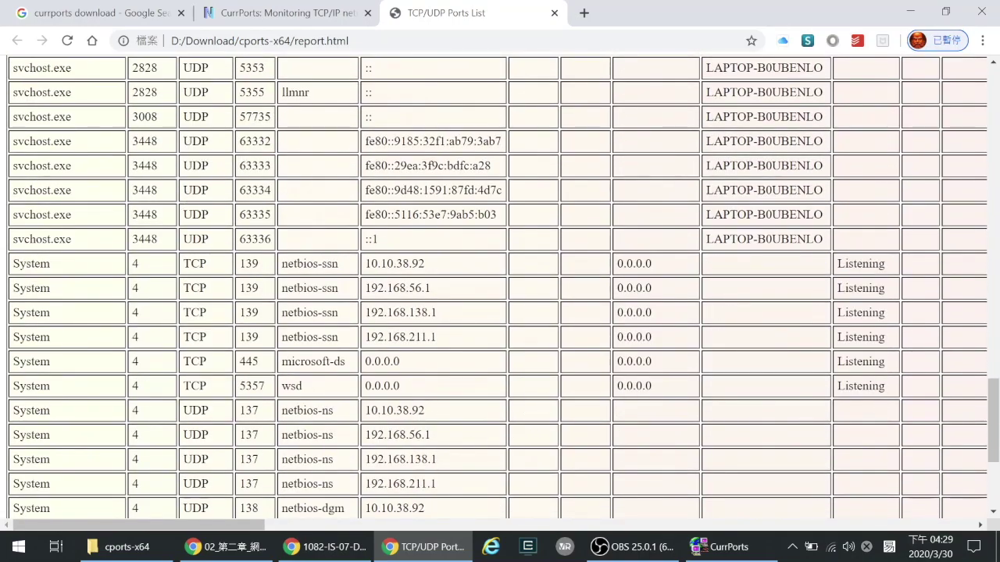
pyautogui.moveTo(256, 525); pyautogui.dragTo(558, 512)
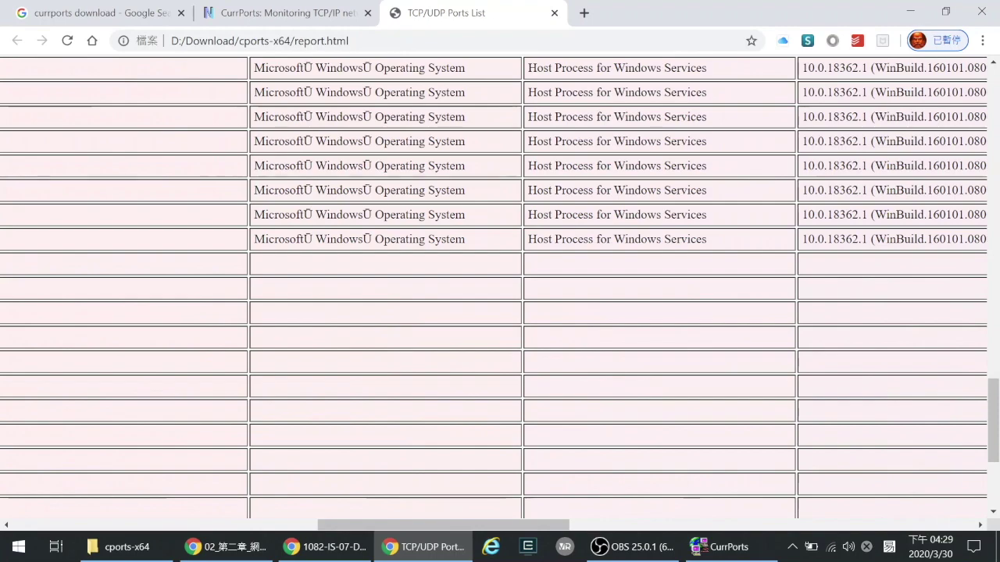
pyautogui.moveTo(285, 239); pyautogui.dragTo(607, 239)
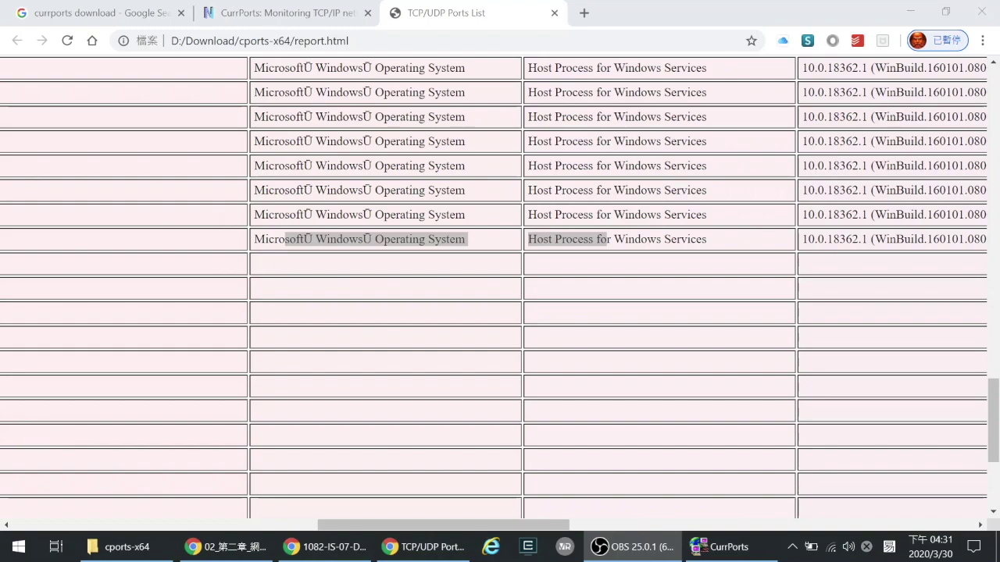
# - Examine the product name, file description, file version, company and process creation columns of the HTML report
pyautogui.scroll(15, 328, 239)
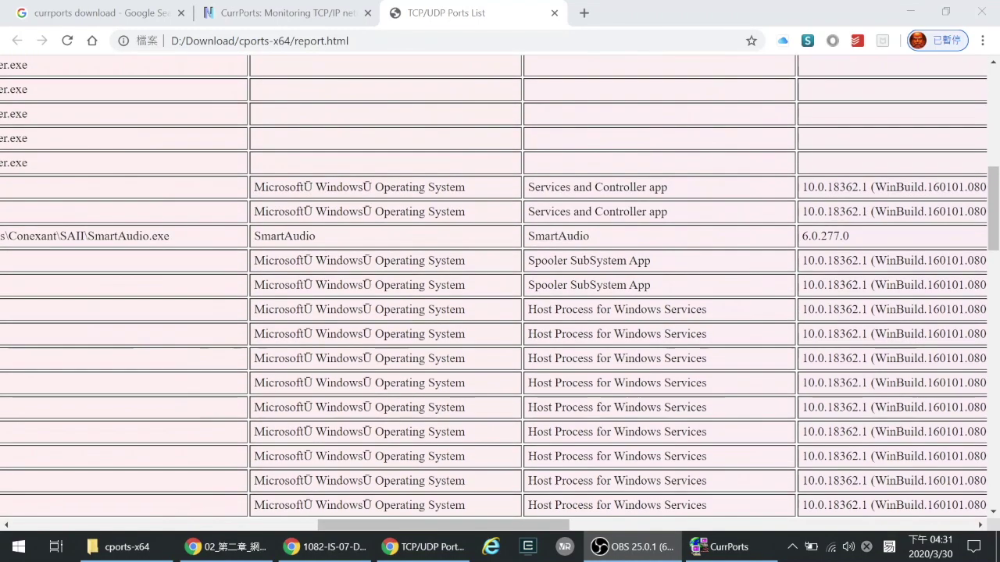
pyautogui.click(328, 239)
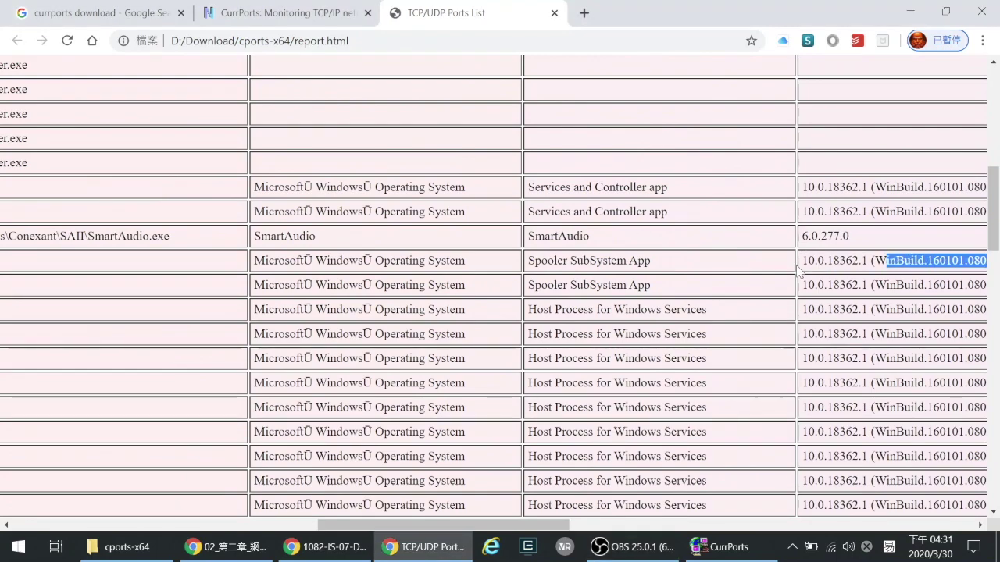
pyautogui.moveTo(807, 260); pyautogui.dragTo(892, 260)
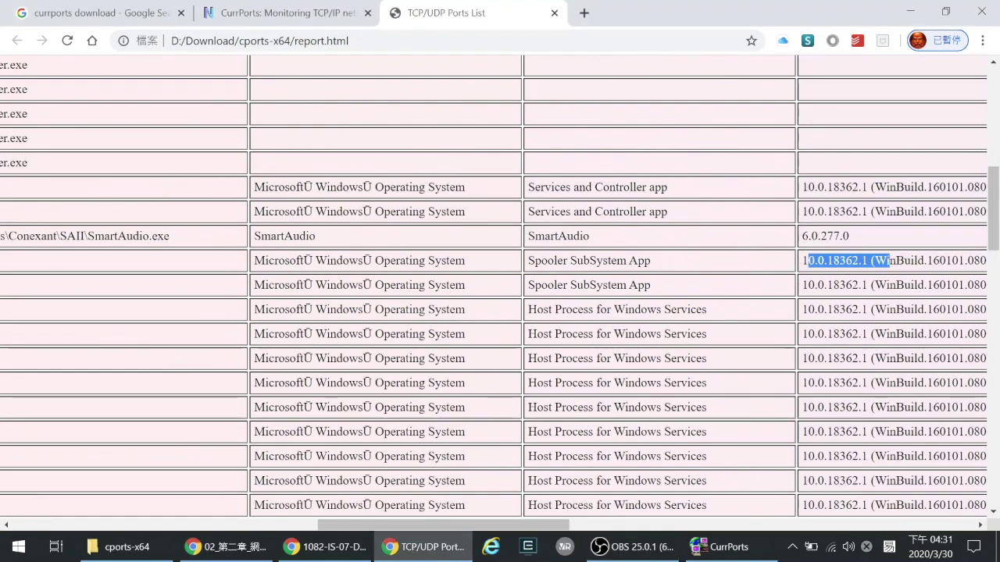
pyautogui.moveTo(552, 526); pyautogui.dragTo(647, 533)
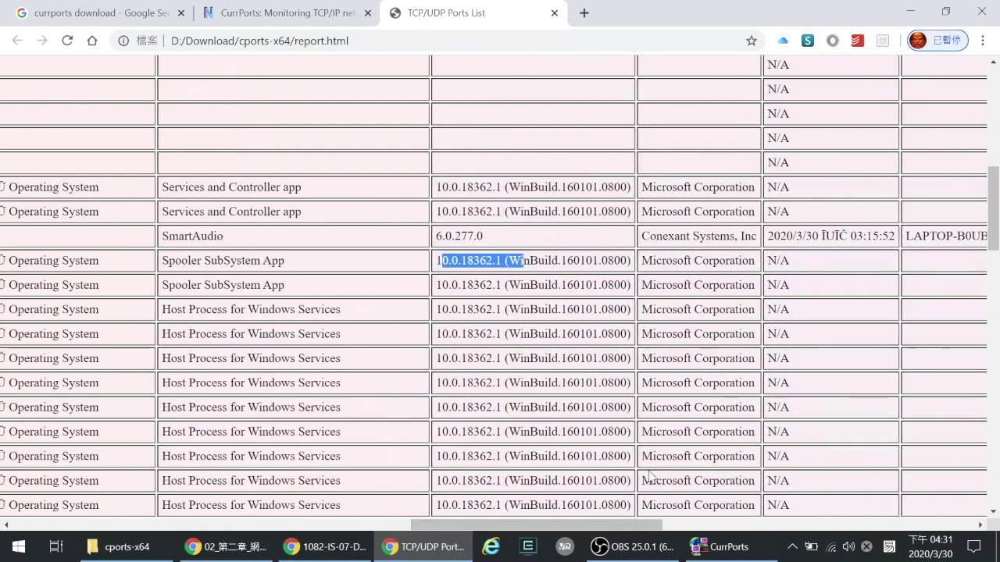
pyautogui.scroll(7, 539, 333)
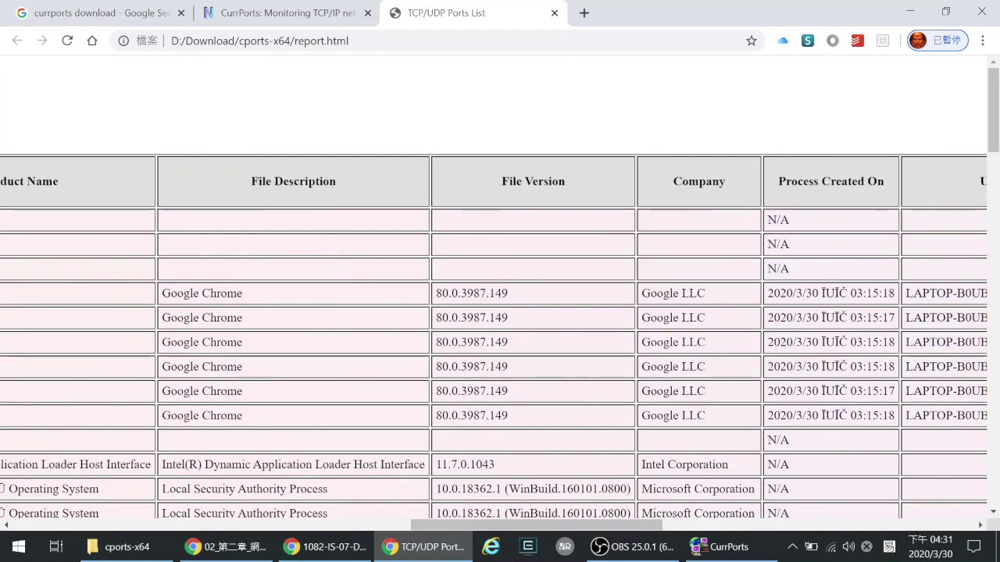
pyautogui.scroll(-4, 559, 367)
pyautogui.scroll(-1, 560, 368)
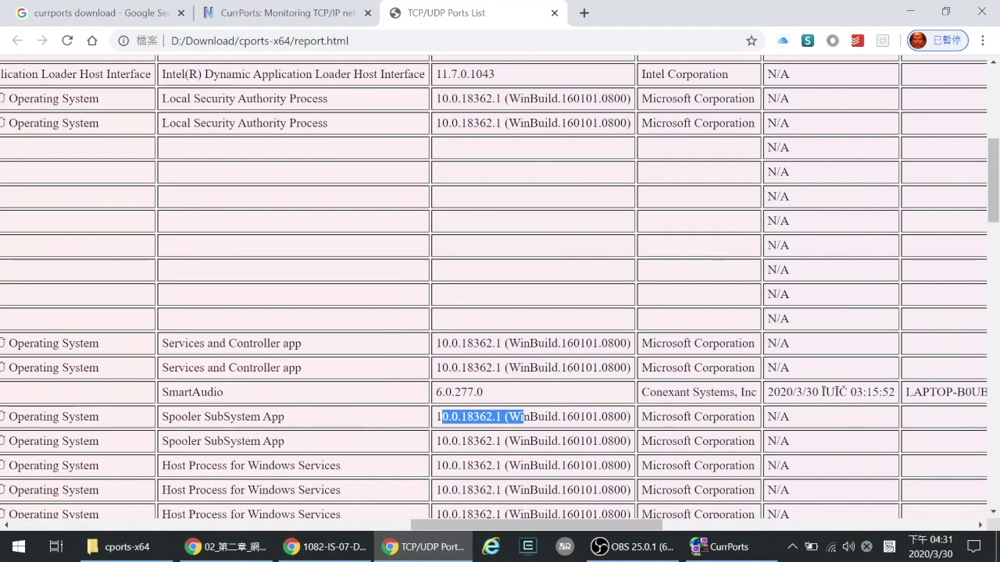
pyautogui.click(486, 437)
pyautogui.moveTo(737, 417); pyautogui.dragTo(642, 418)
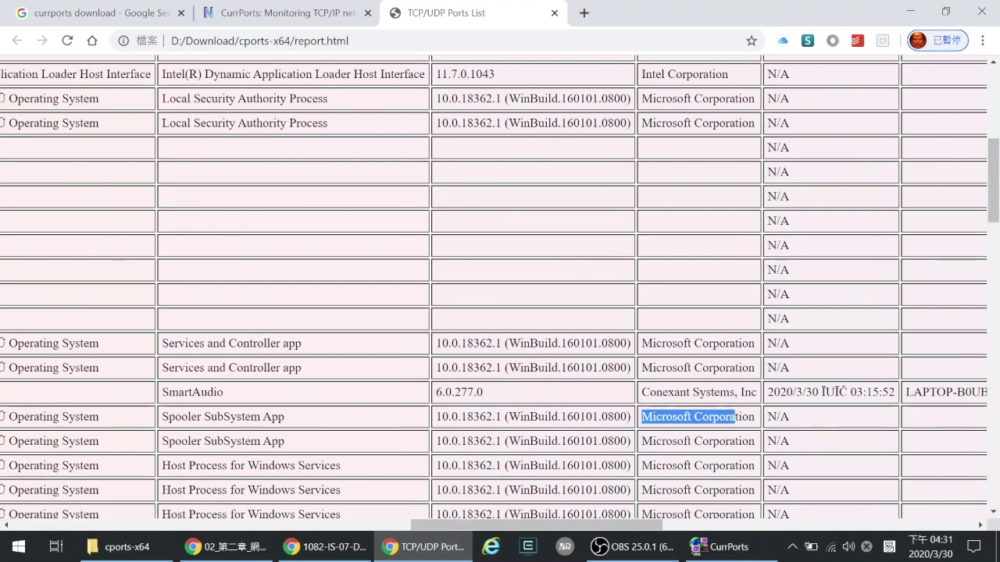
pyautogui.scroll(4, 545, 143)
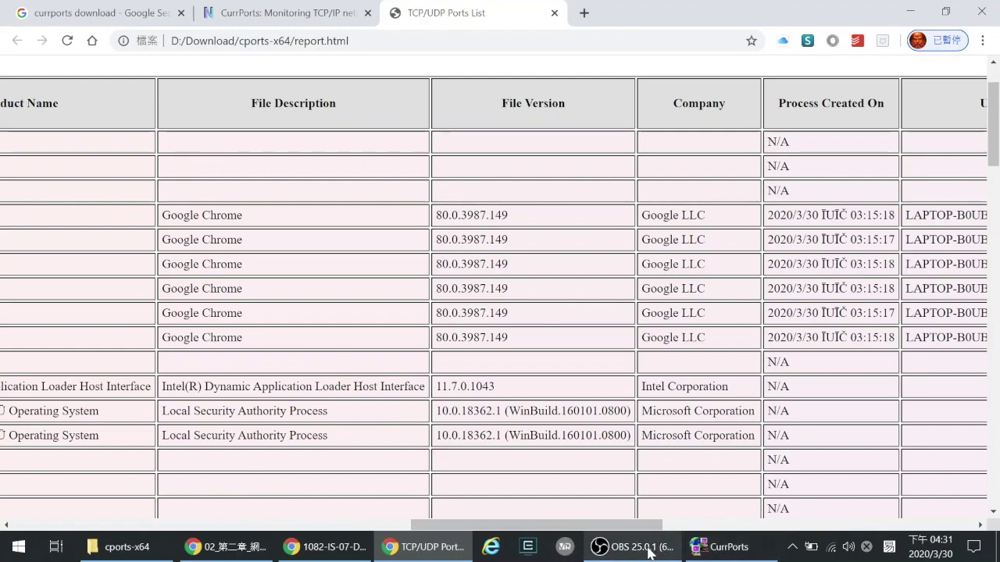
# - Switch to CurrPorts and read the example filter strings in the advanced filter editor
pyautogui.moveTo(412, 551)
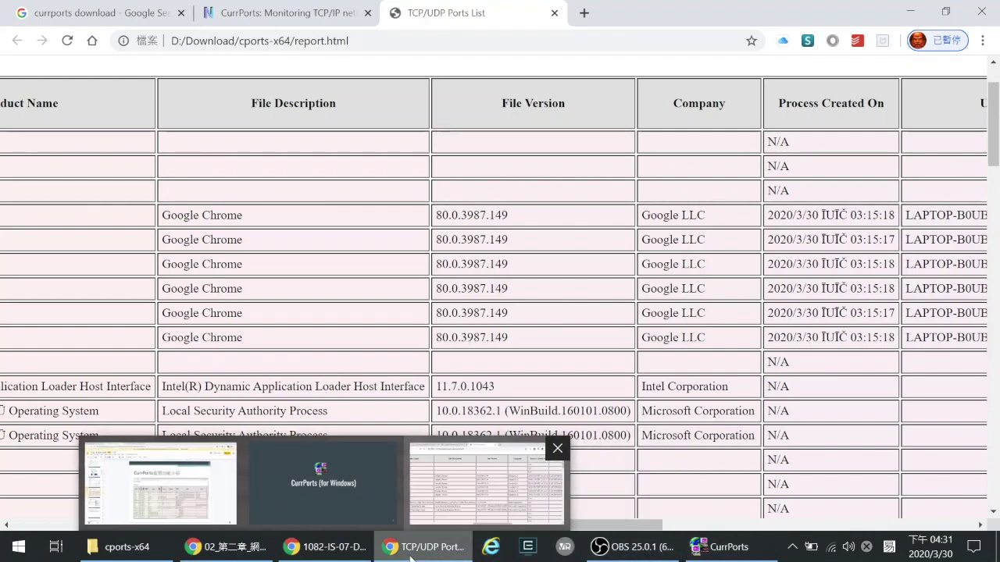
pyautogui.click(720, 547)
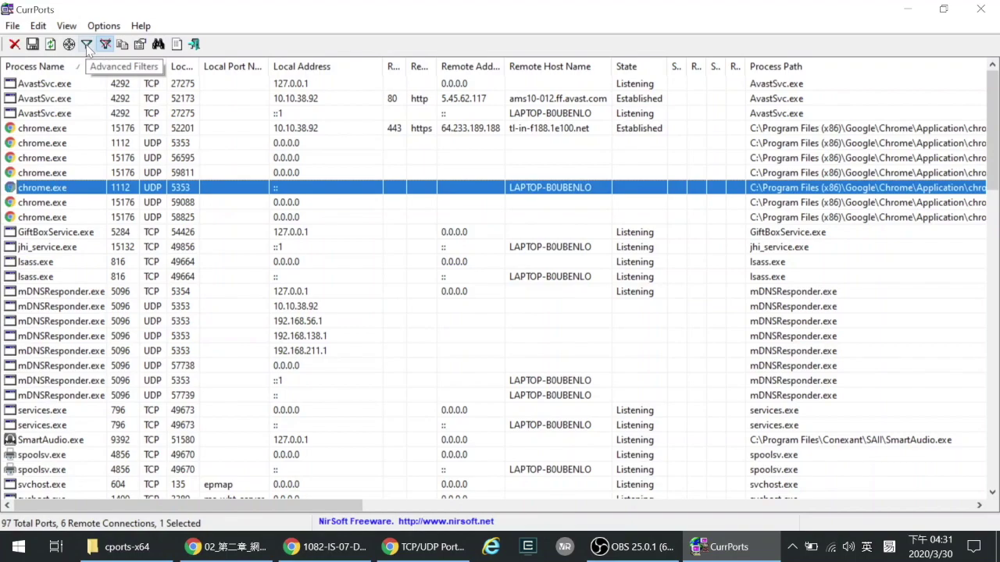
pyautogui.click(87, 45)
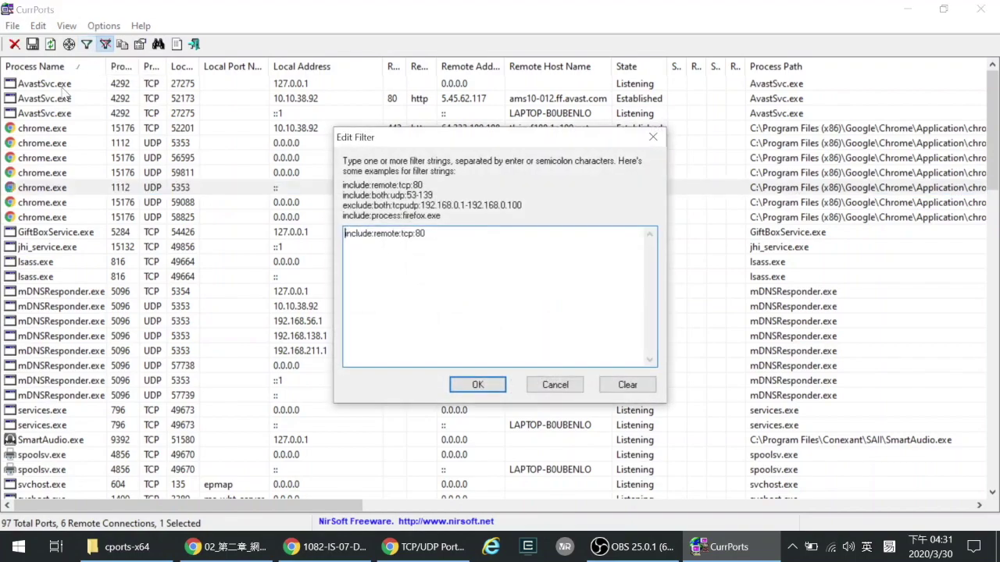
pyautogui.moveTo(441, 216); pyautogui.dragTo(372, 185)
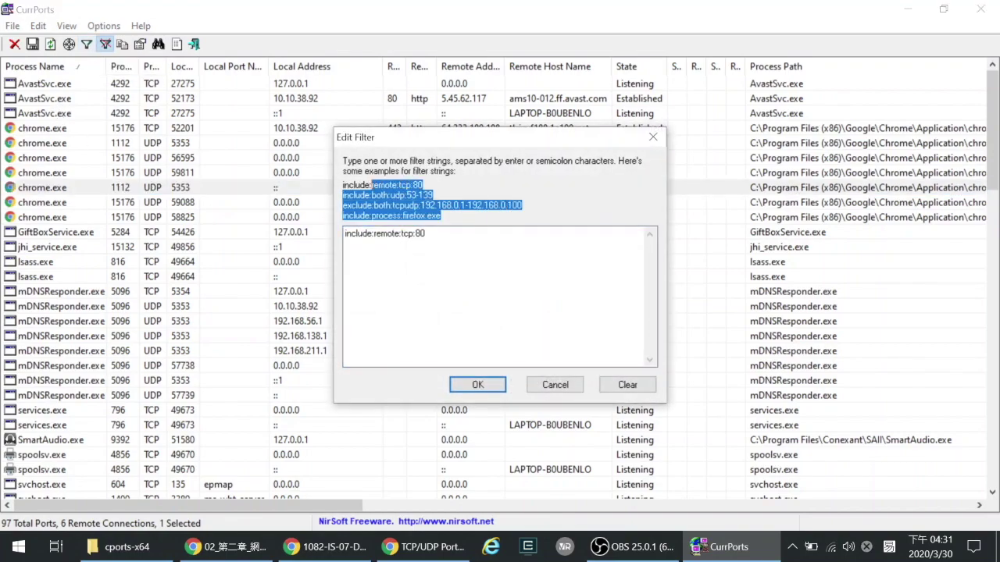
pyautogui.click(356, 195)
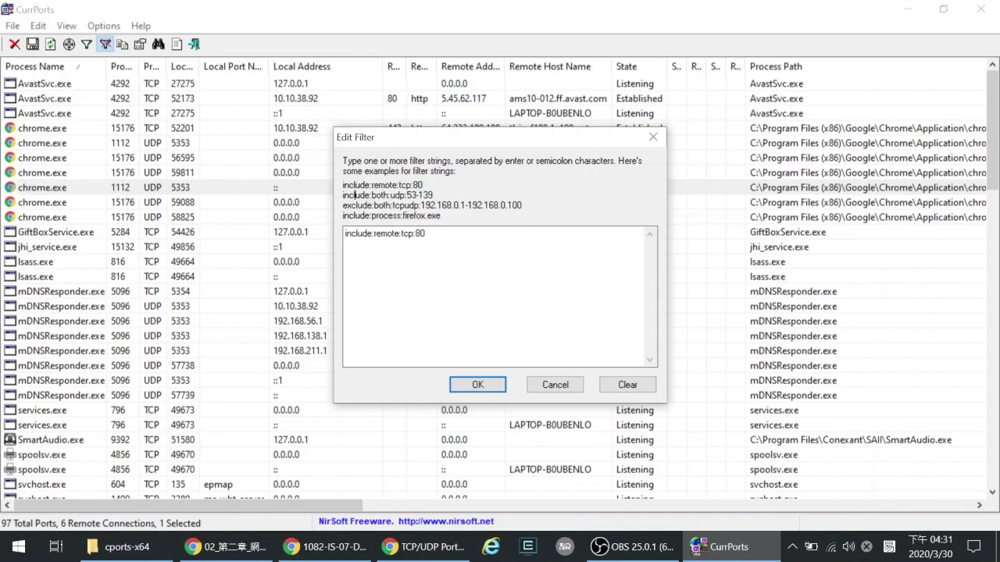
pyautogui.moveTo(423, 185); pyautogui.dragTo(378, 185)
# - Apply the advanced filter include:remote:tcp:80 to the port list and look over the filtered entries
pyautogui.click(425, 233)
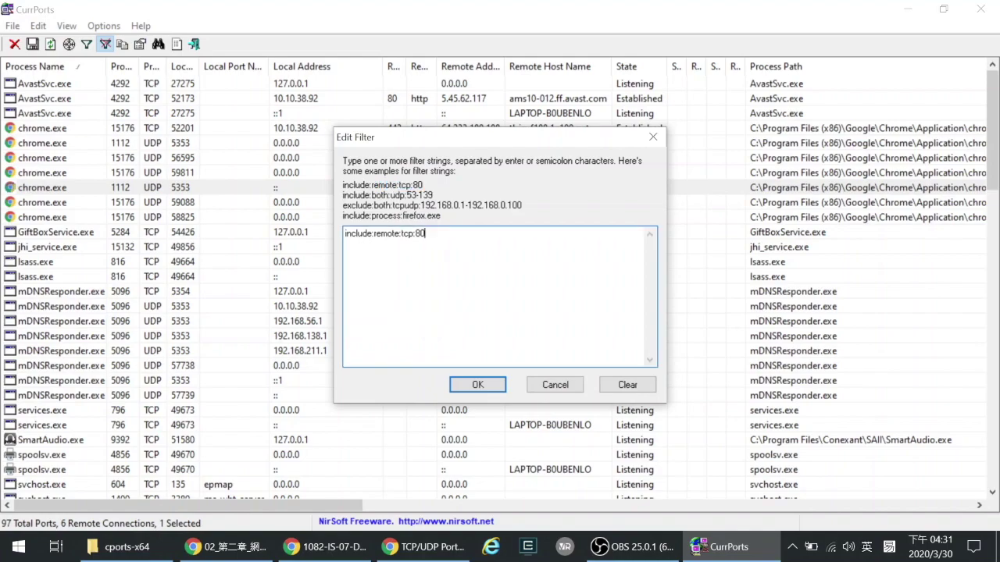
pyautogui.moveTo(425, 233); pyautogui.dragTo(362, 233)
pyautogui.click(395, 234)
pyautogui.click(387, 234)
pyautogui.moveTo(403, 234); pyautogui.dragTo(409, 234)
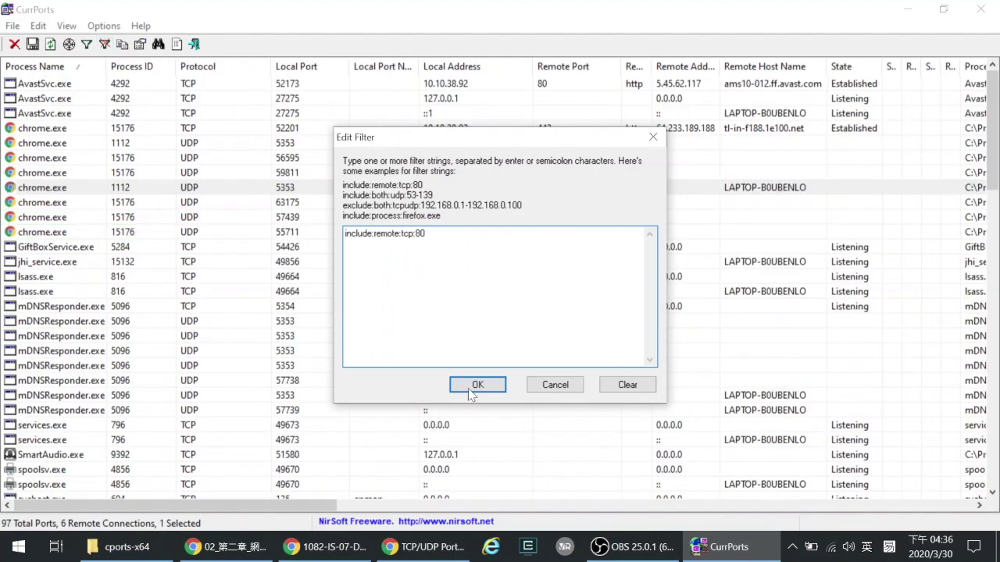
pyautogui.click(475, 387)
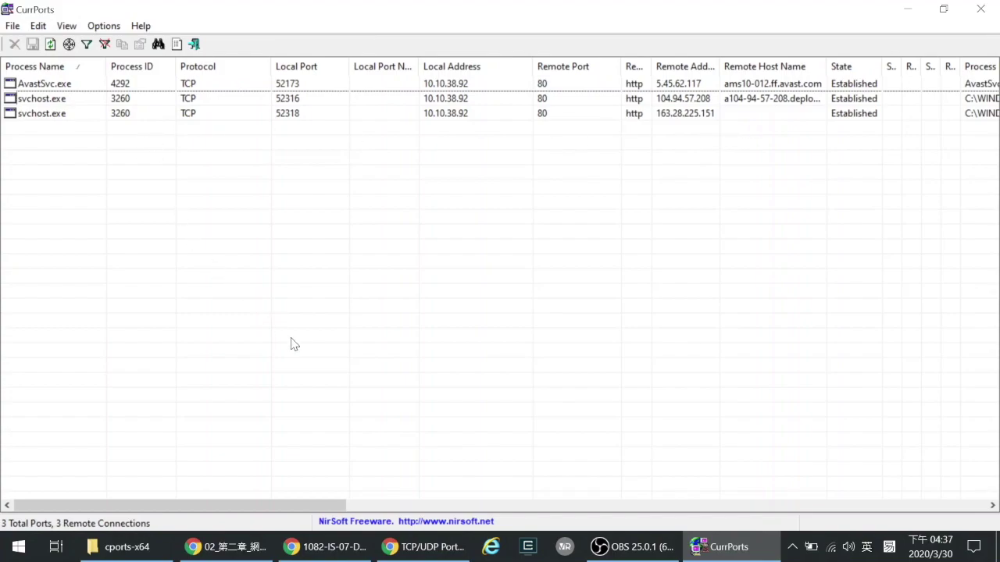
pyautogui.moveTo(295, 514); pyautogui.dragTo(239, 496)
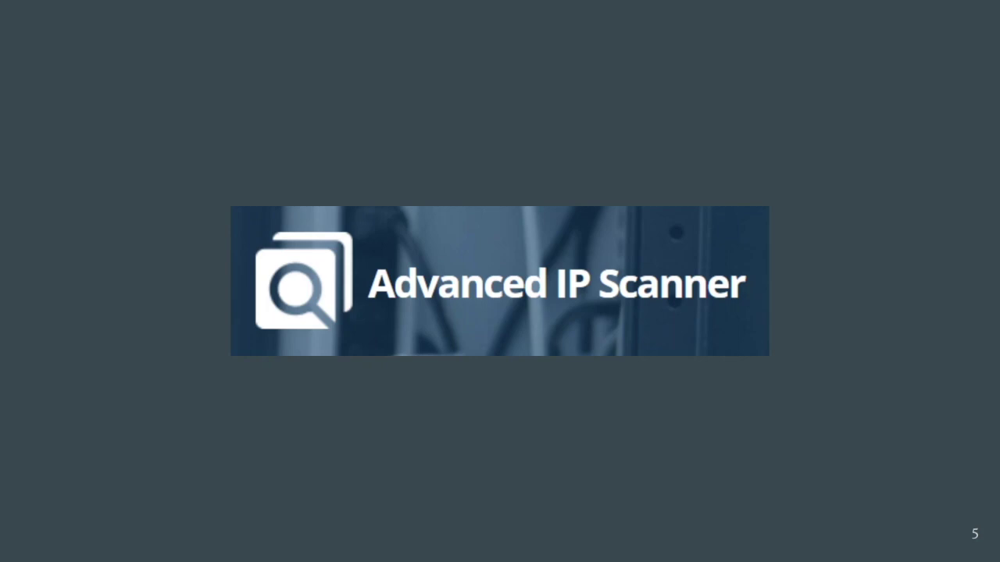
# - Switch to Chrome and open the official Advanced IP Scanner website from the search results for advanced ip scanner
pyautogui.hotkey('alt', 'Tab')
pyautogui.hotkey('alt', 'Tab')
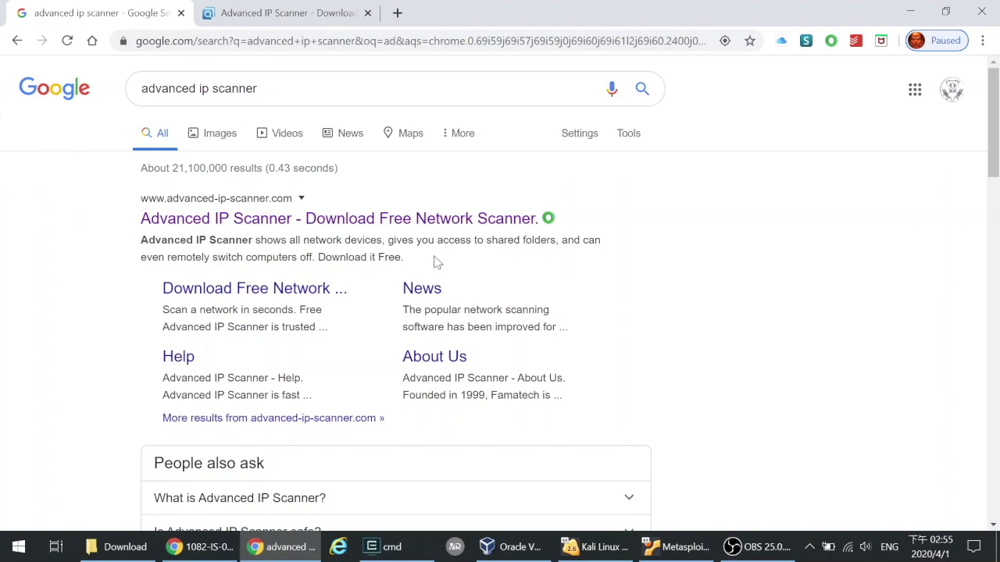
pyautogui.click(287, 98)
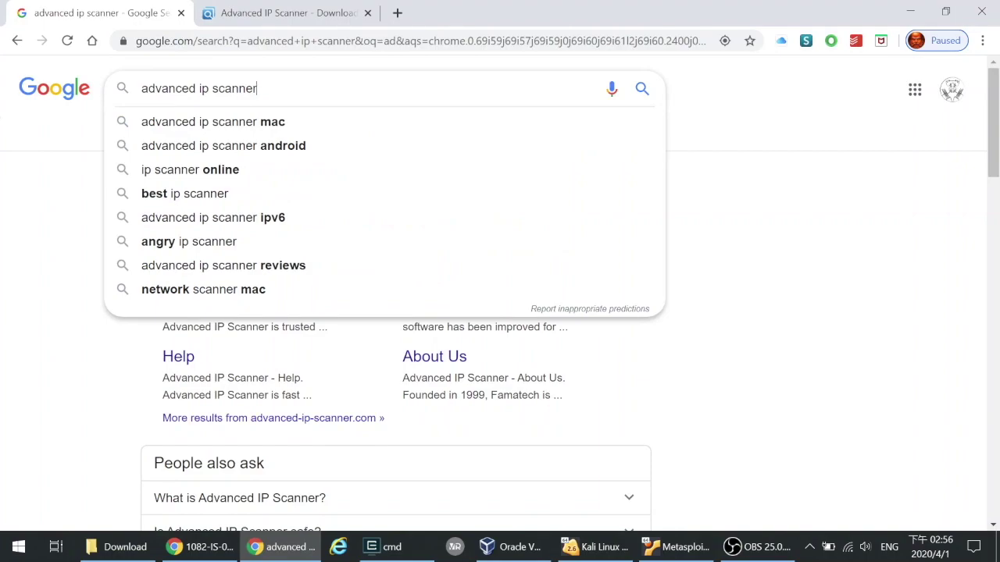
pyautogui.click(32, 185)
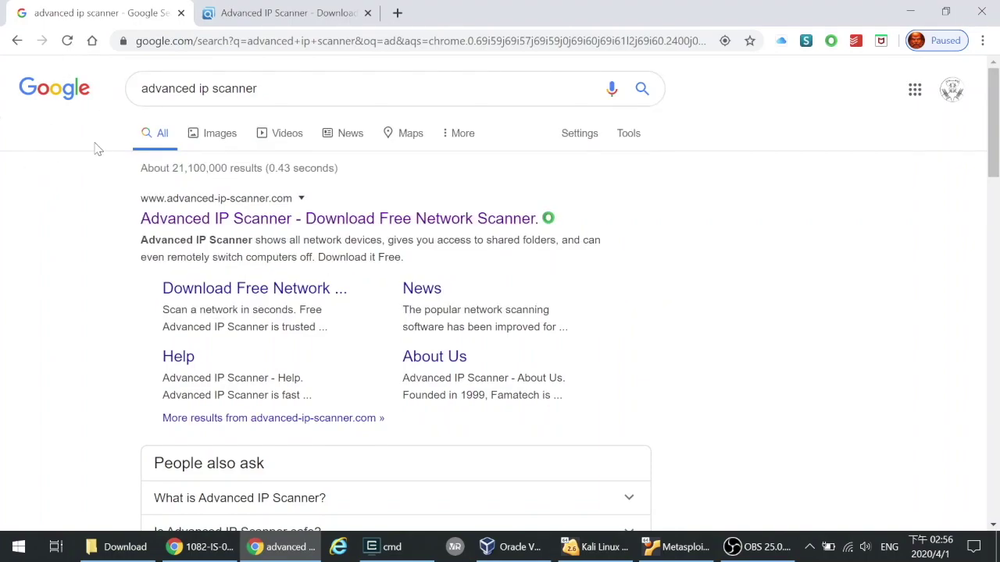
pyautogui.click(306, 223)
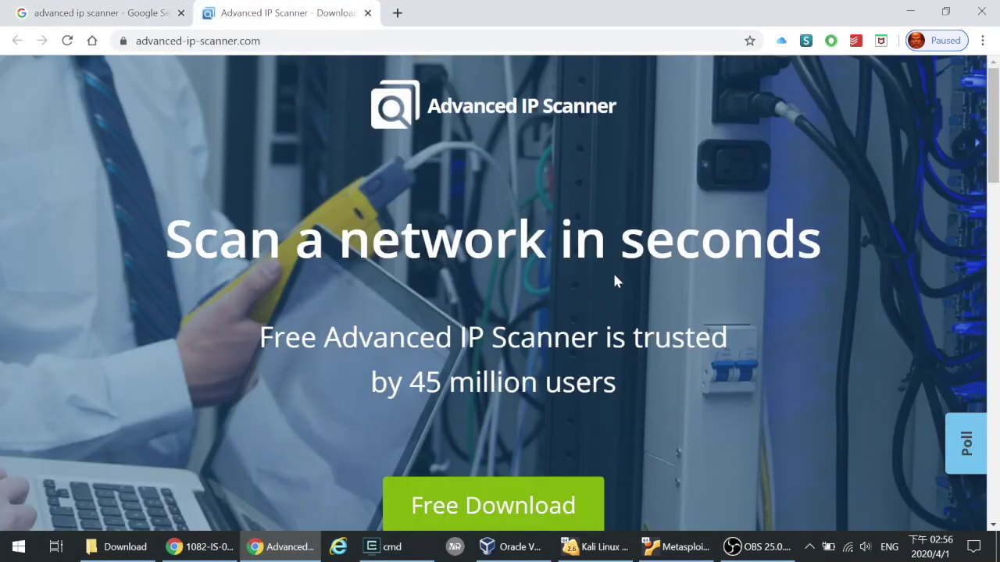
# - Look through the Advanced IP Scanner home page, including the free download, program description and key features
pyautogui.scroll(-3, 500, 319)
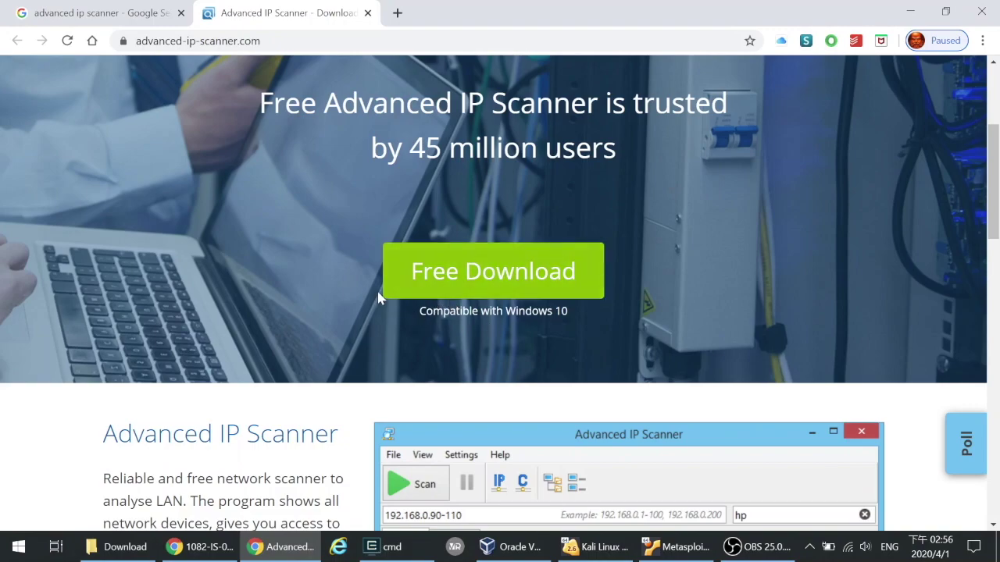
pyautogui.scroll(-6, 570, 293)
pyautogui.scroll(-4, 569, 297)
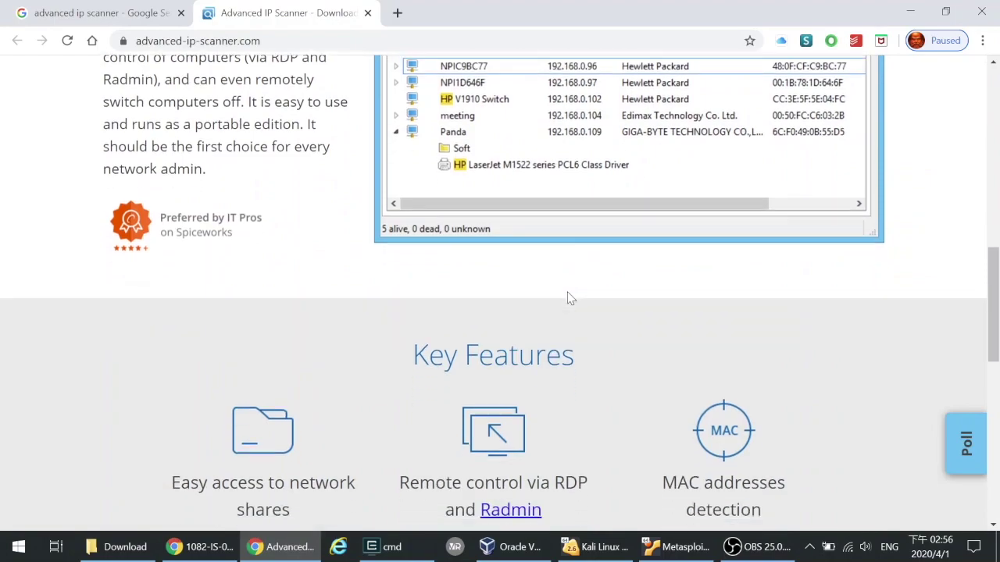
pyautogui.scroll(7, 486, 311)
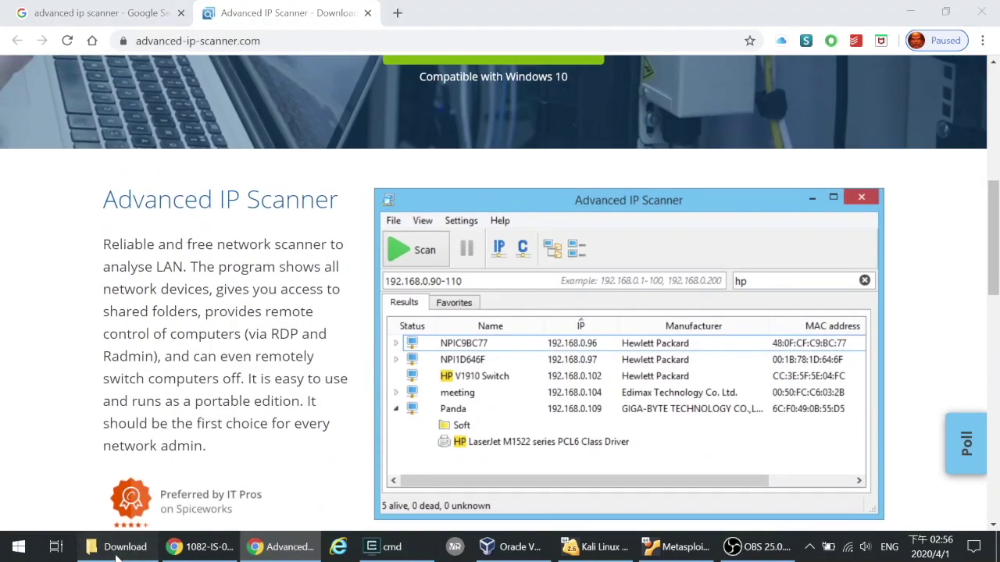
# - Launch Advanced_IP_Scanner_2.5.3850 from the Download folder and accept Chinese Traditional as the setup language
pyautogui.click(118, 547)
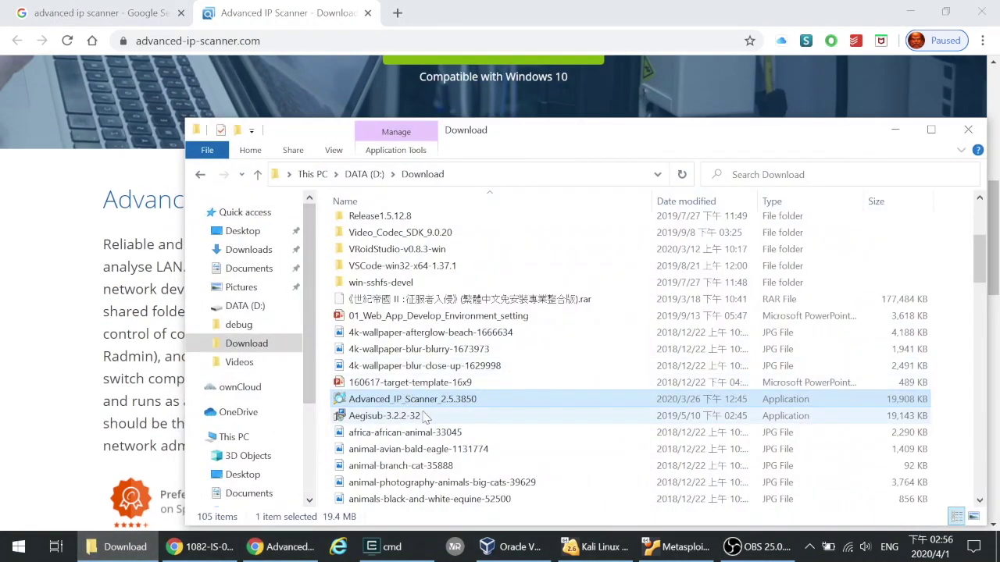
pyautogui.doubleClick(459, 403)
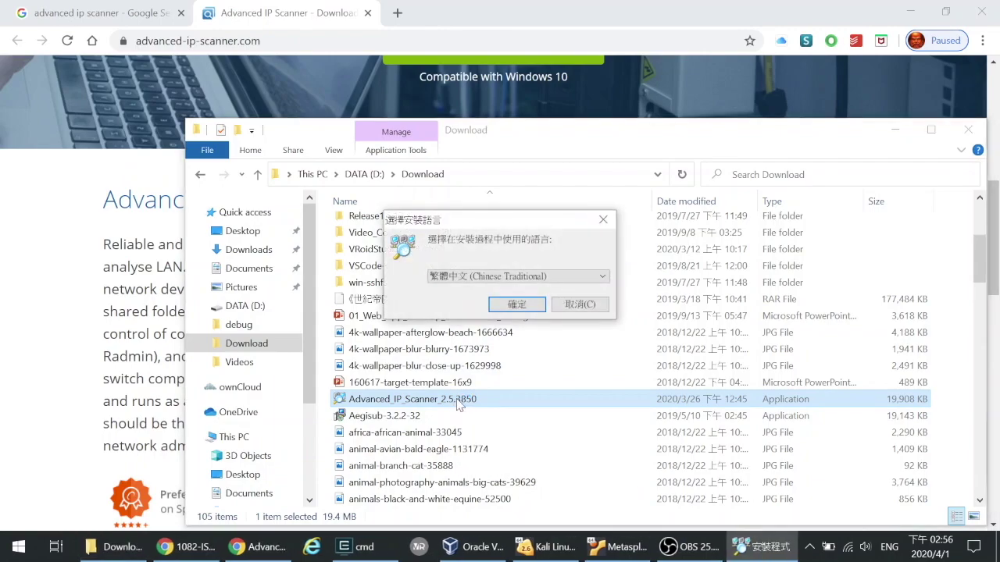
pyautogui.click(559, 279)
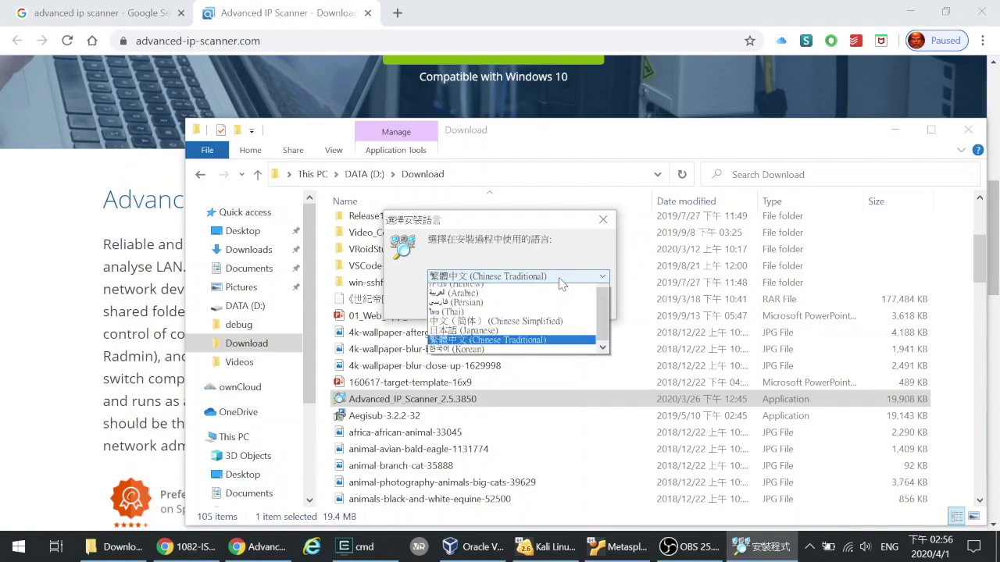
pyautogui.scroll(3, 544, 417)
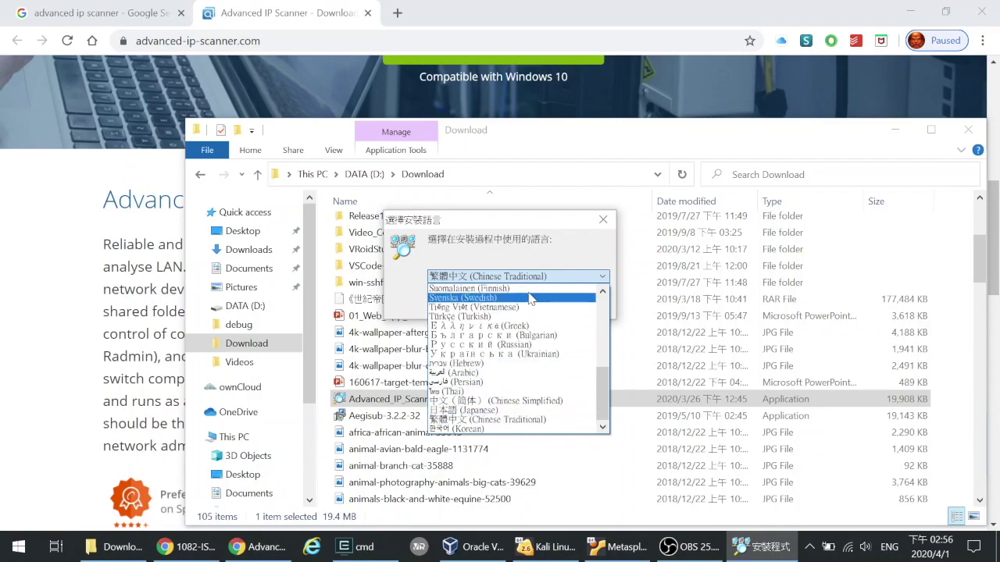
pyautogui.click(558, 237)
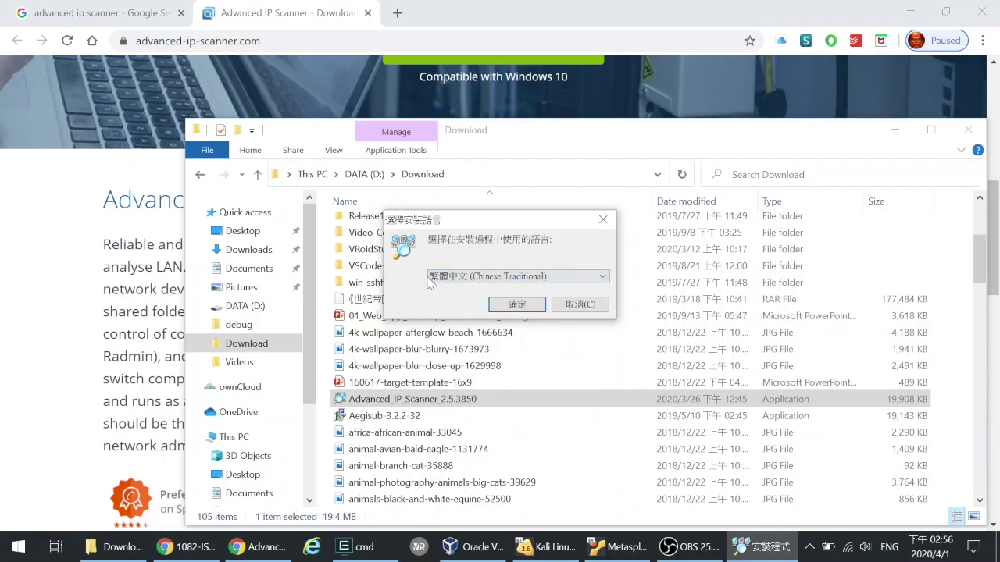
pyautogui.click(516, 305)
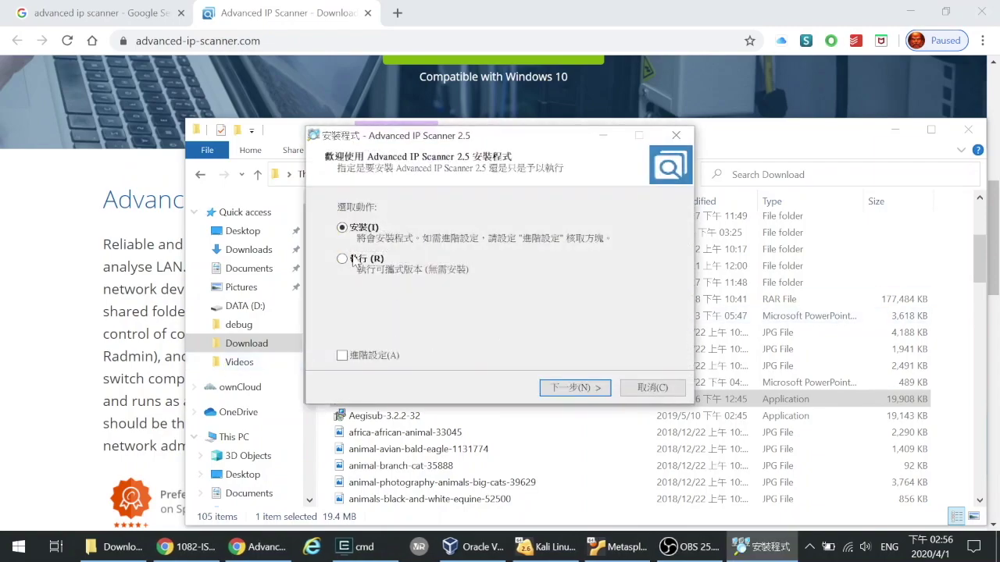
# - Run Advanced IP Scanner as the portable version without installing it and maximize its window
pyautogui.click(364, 264)
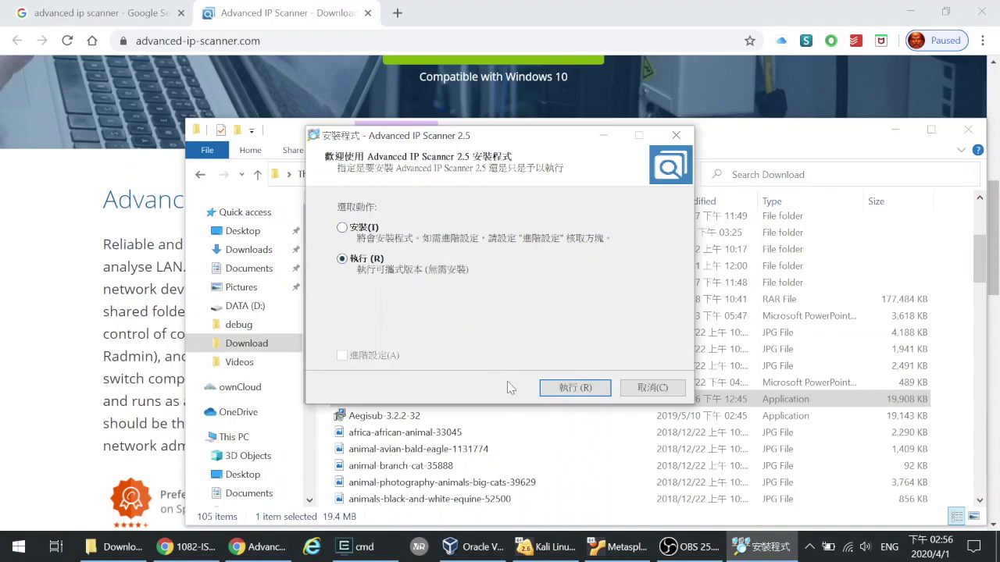
pyautogui.click(570, 390)
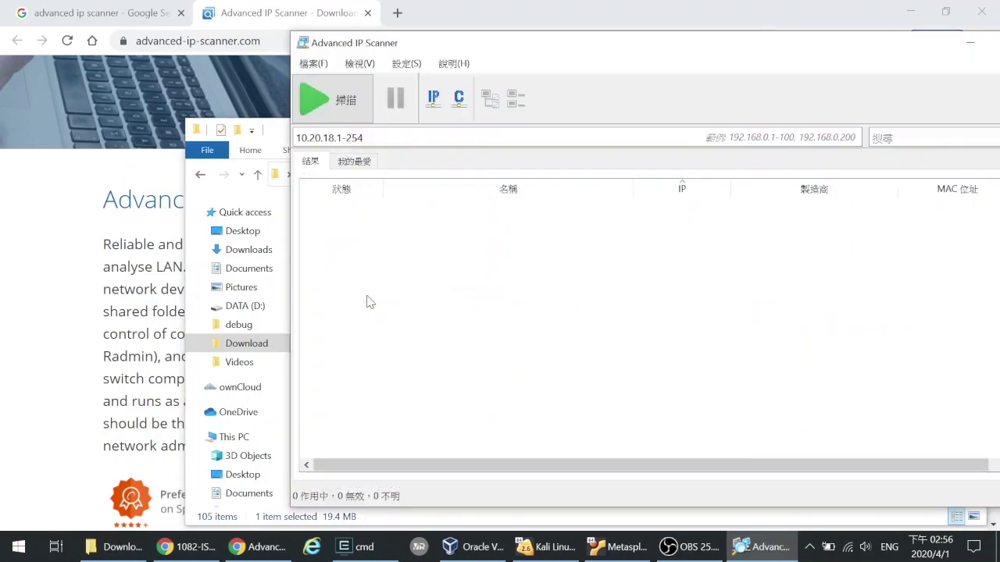
pyautogui.moveTo(581, 47); pyautogui.dragTo(468, 38)
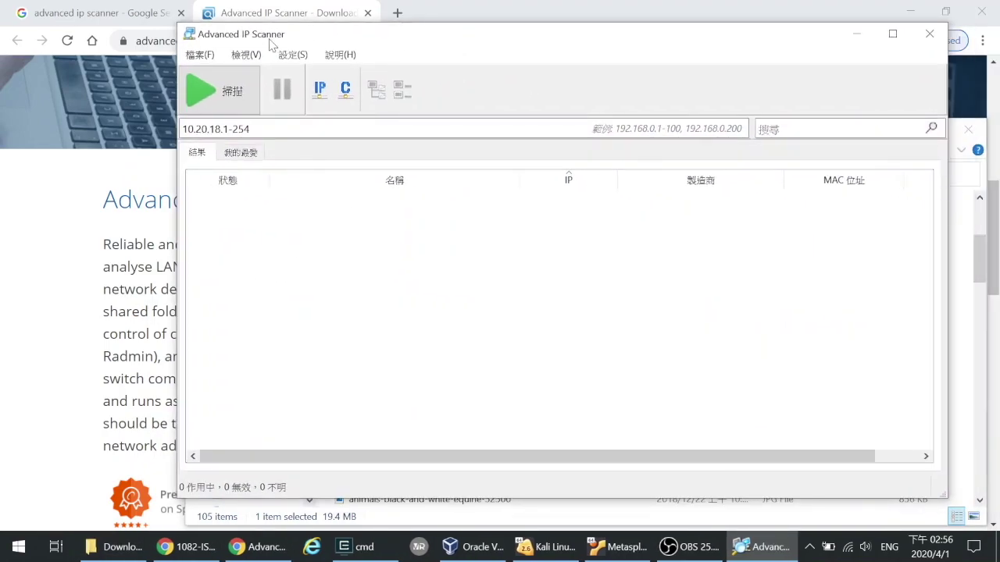
pyautogui.click(892, 34)
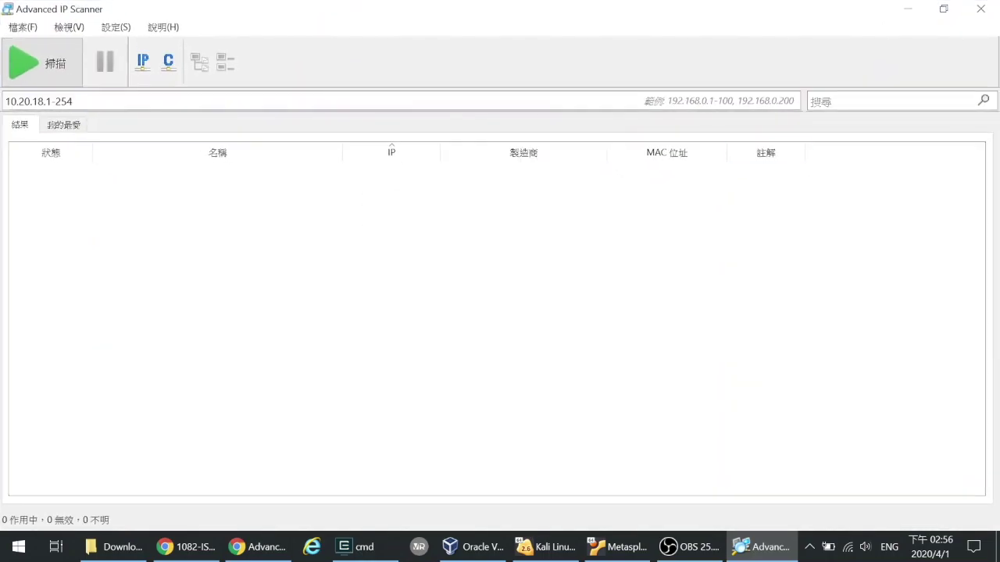
pyautogui.click(72, 101)
pyautogui.press('BackSpace')
pyautogui.press('BackSpace')
pyautogui.press('BackSpace')
pyautogui.write('2')
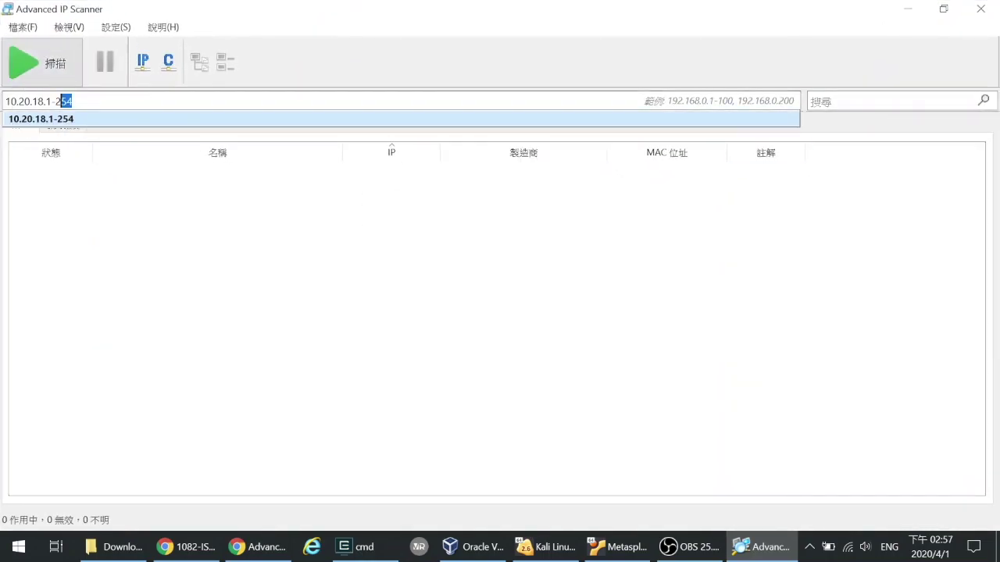
pyautogui.hotkey('ctrl', 'a')
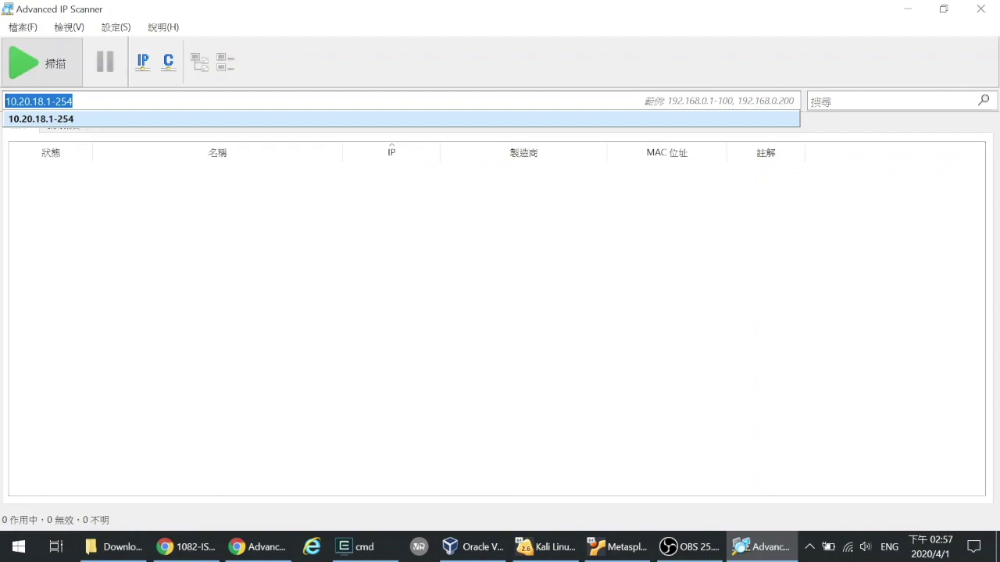
# - Check the machine list in VirtualBox Manager and run ipconfig in cmd to find and highlight the Wi-Fi adapter's IPv4 address
pyautogui.click(473, 547)
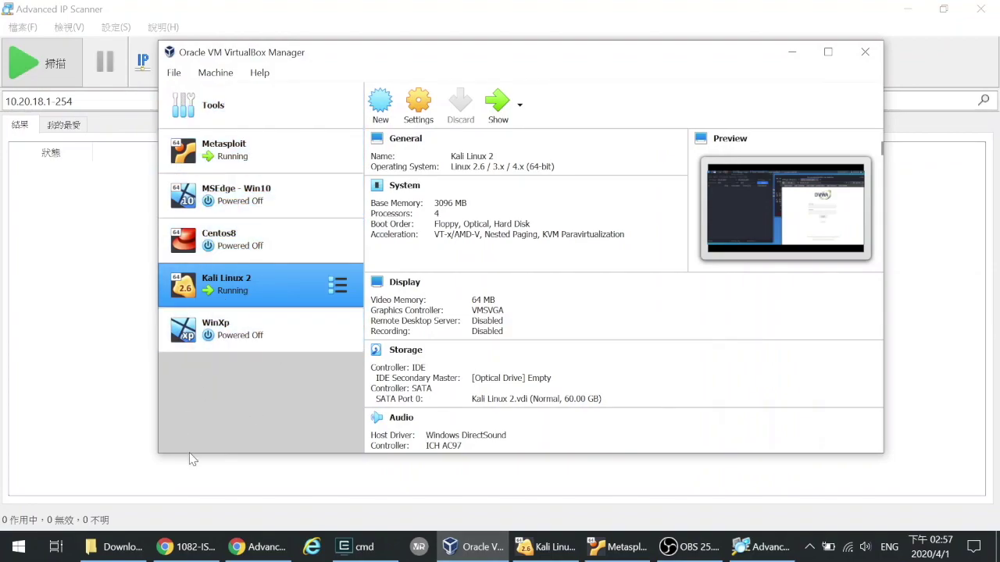
pyautogui.click(78, 249)
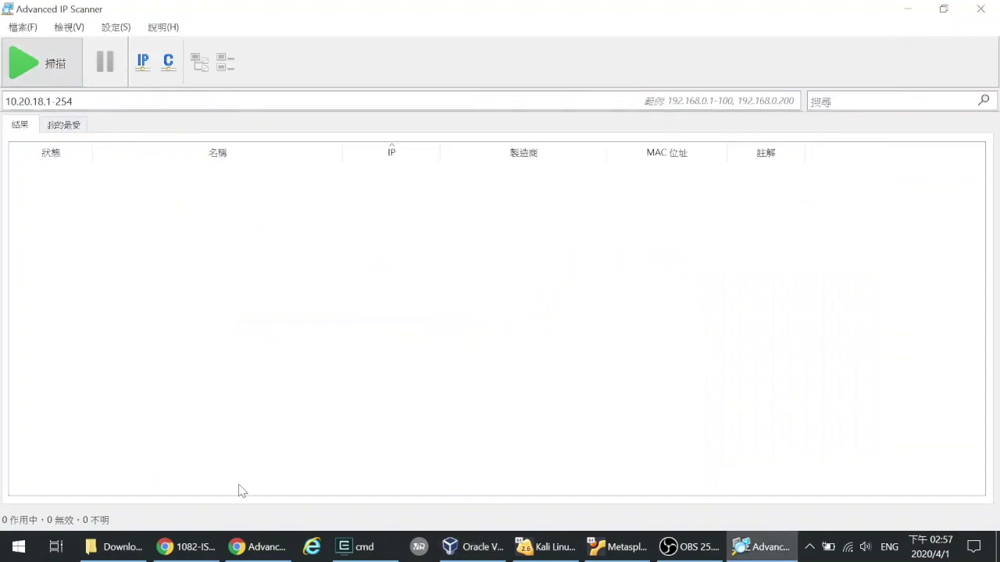
pyautogui.click(361, 549)
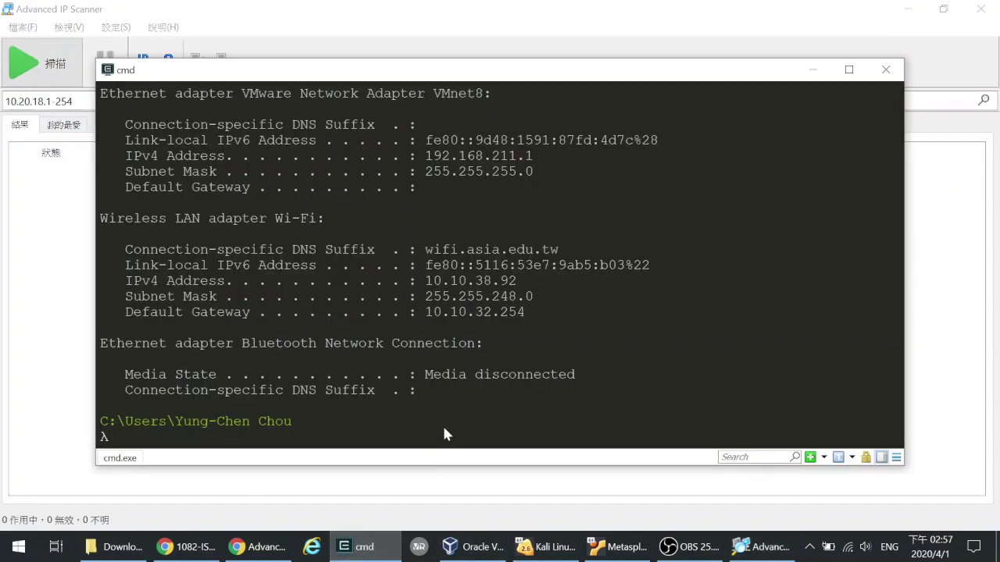
pyautogui.write('ipc')
pyautogui.press('BackSpace')
pyautogui.press('BackSpace')
pyautogui.press('BackSpace')
pyautogui.hotkey('ctrl', 'l')
pyautogui.write('ipconfig')
pyautogui.press('Return')
pyautogui.moveTo(425, 279); pyautogui.dragTo(516, 281)
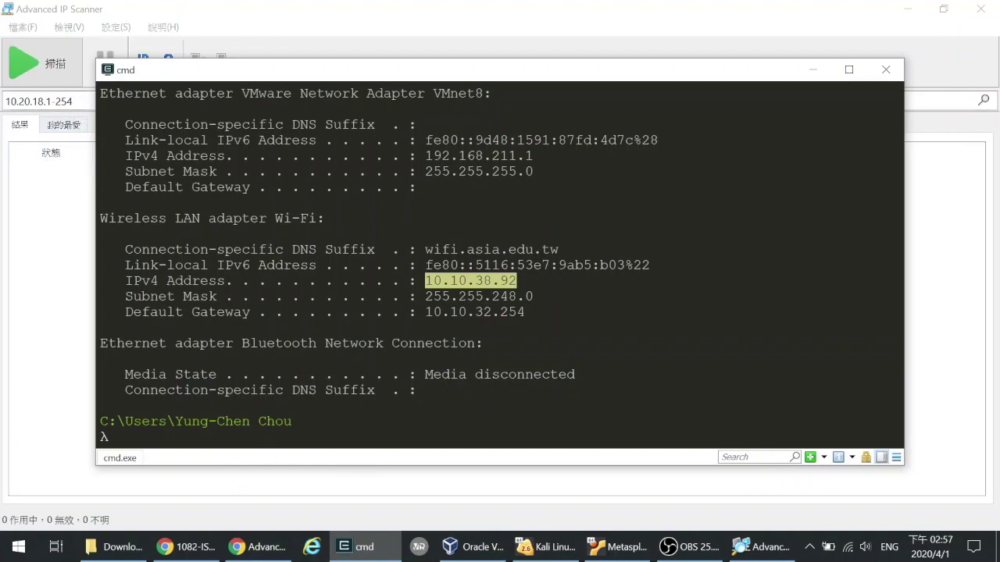
# - Return to Advanced IP Scanner, set the scan range to 10.10.38.1-254 and start the scan
pyautogui.click(38, 200)
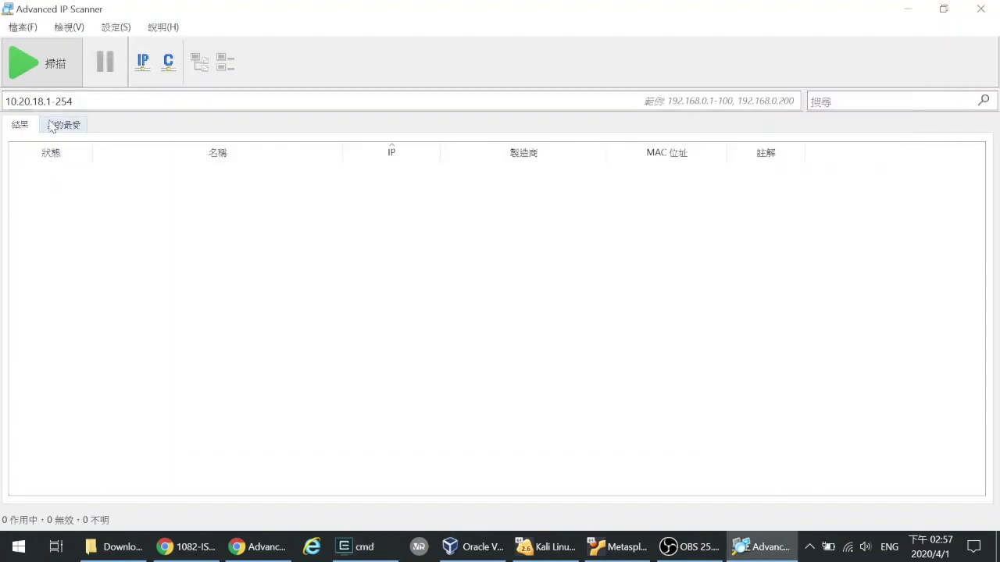
pyautogui.moveTo(72, 101); pyautogui.dragTo(18, 101)
pyautogui.press('Right')
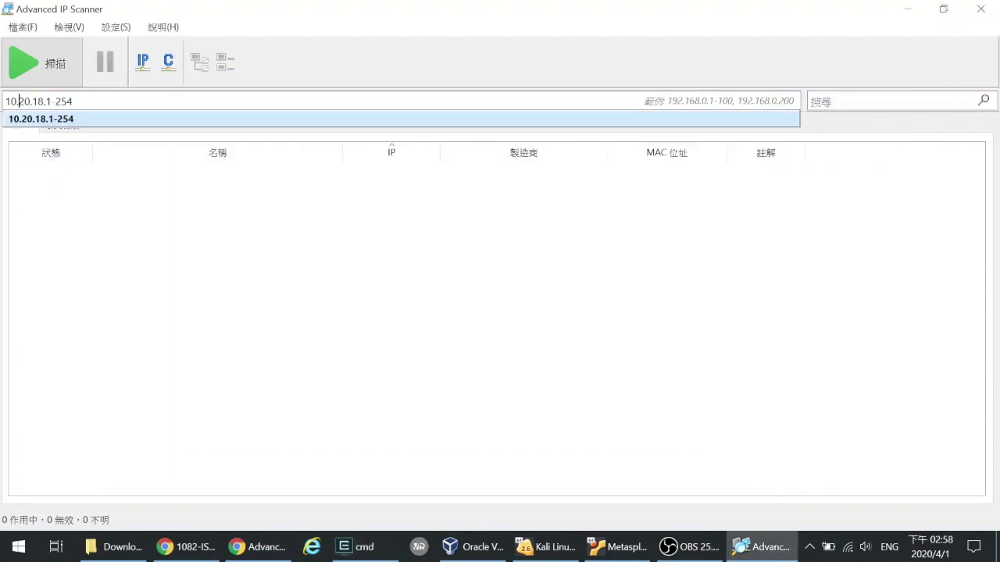
pyautogui.hotkey('shift', 'End')
pyautogui.press('BackSpace')
pyautogui.press('BackSpace')
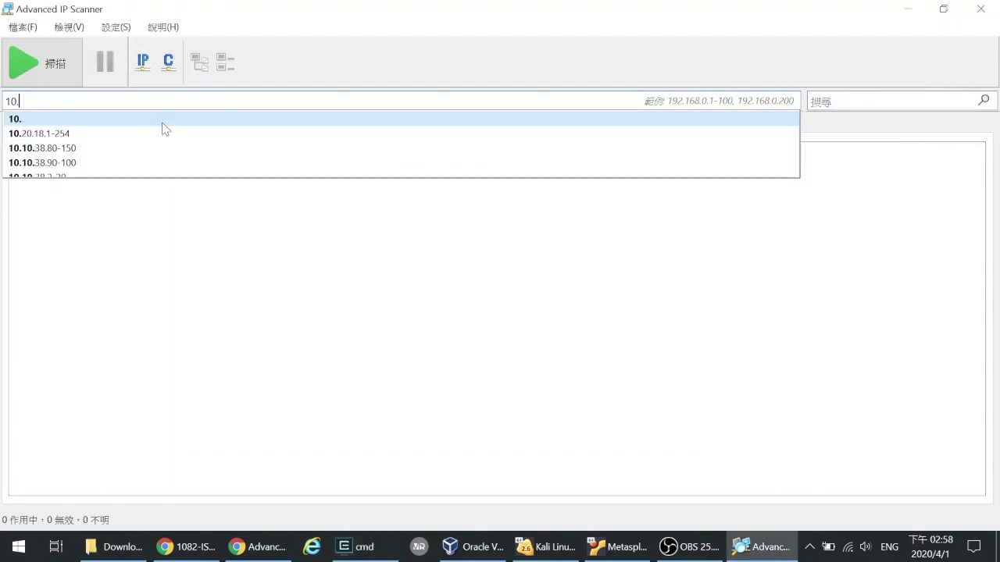
pyautogui.write('10.38.')
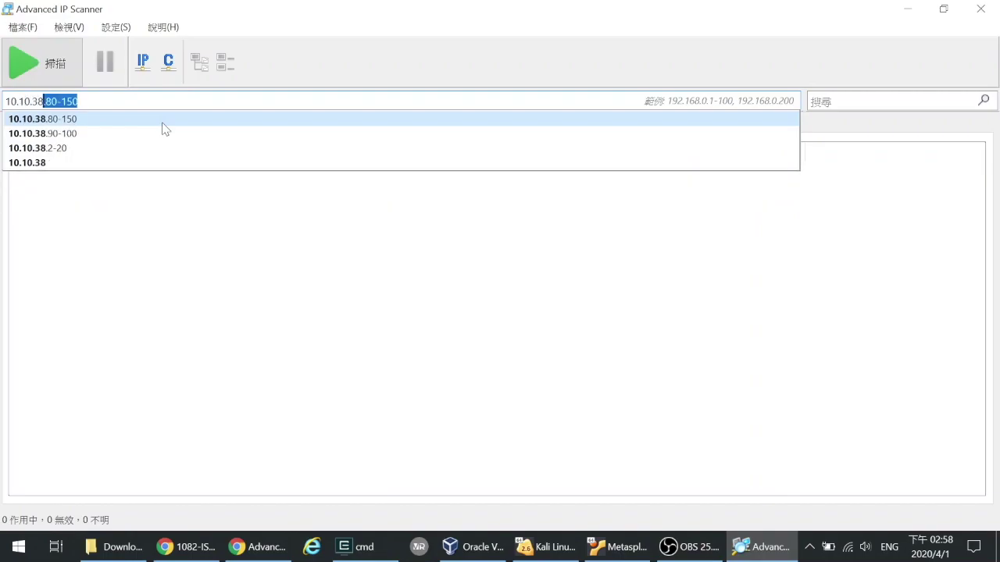
pyautogui.write('1-254')
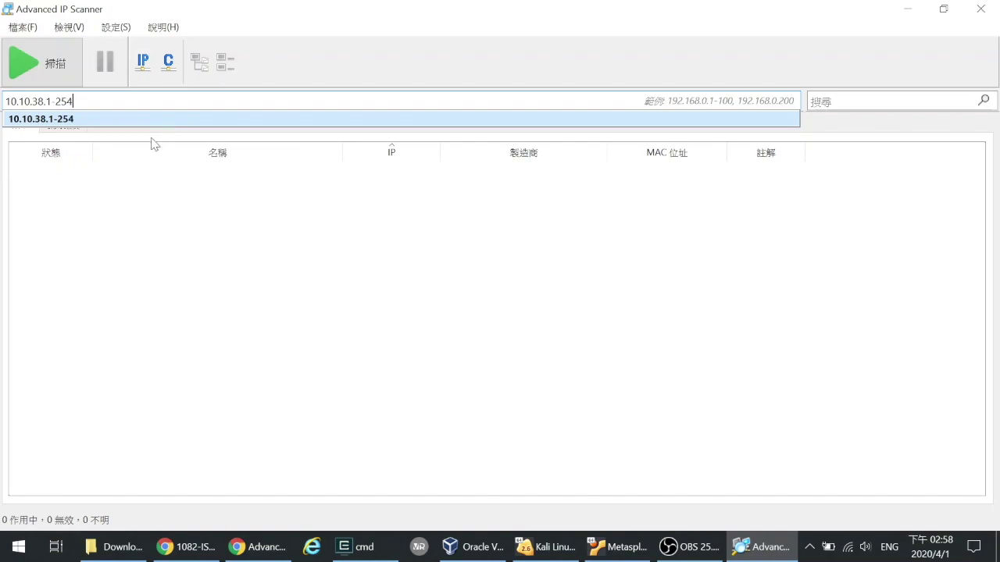
pyautogui.press('Return')
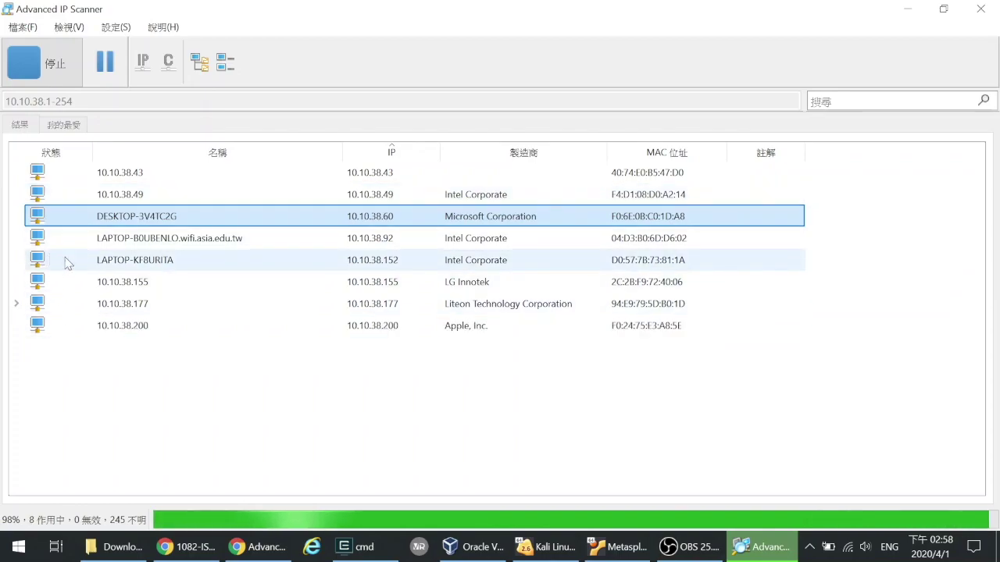
# - Browse the shared folders of host 10.10.38.92 and inspect the services listed under host 10.10.38.177
pyautogui.click(99, 242)
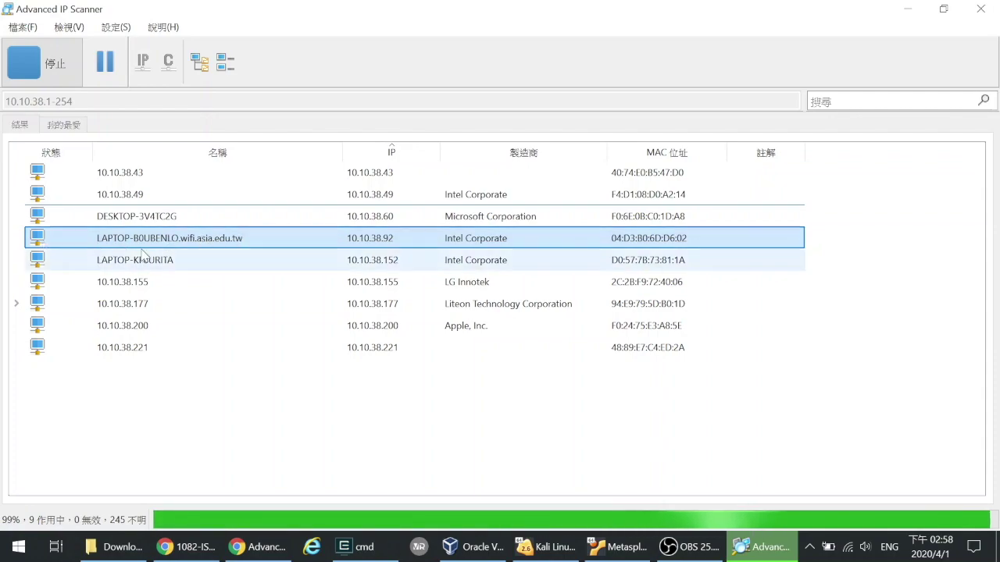
pyautogui.doubleClick(40, 246)
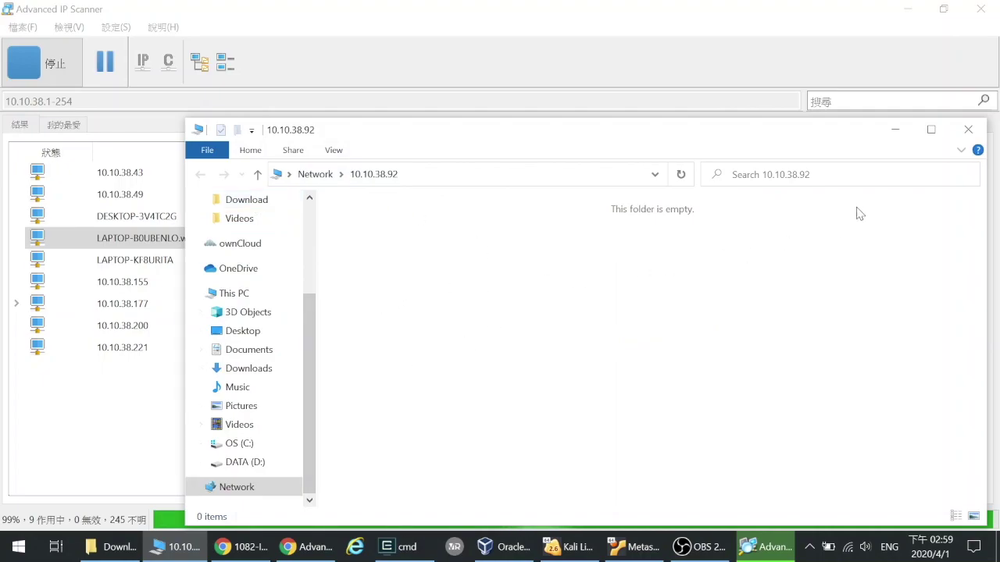
pyautogui.click(969, 131)
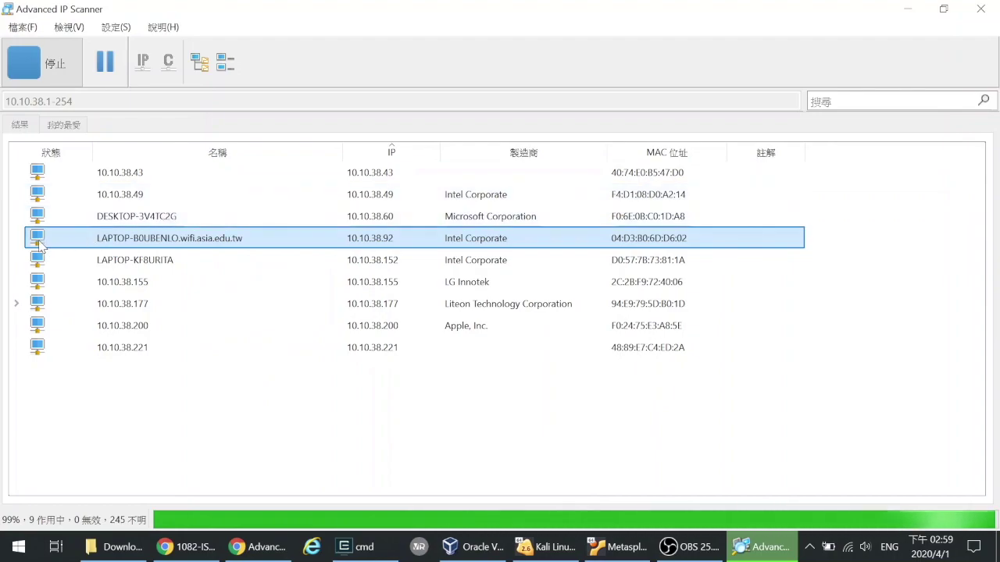
pyautogui.click(16, 304)
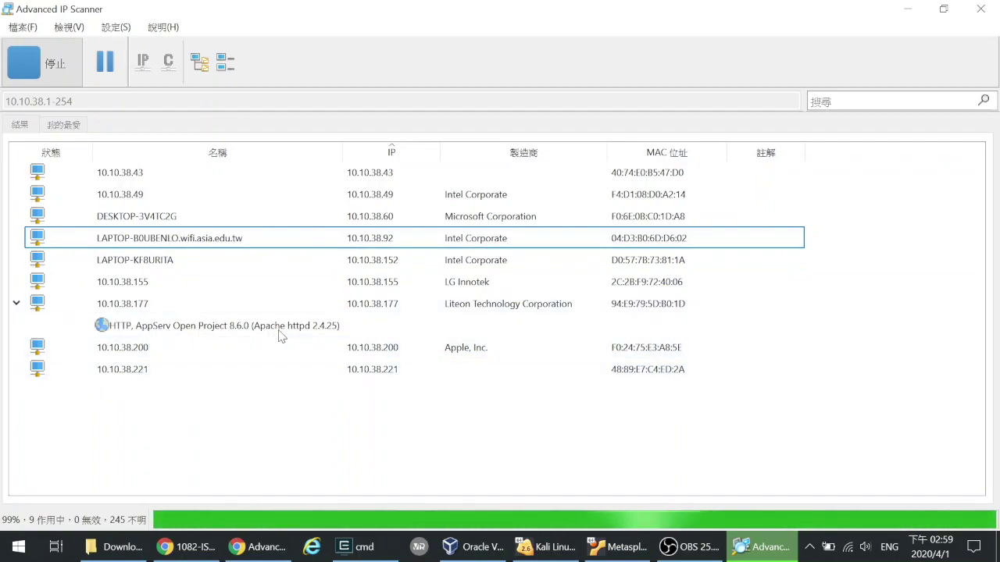
pyautogui.click(17, 305)
# - Try to open an RDP connection to host 10.10.38.92 and dismiss the Remote Desktop Connection dialog
pyautogui.rightClick(33, 243)
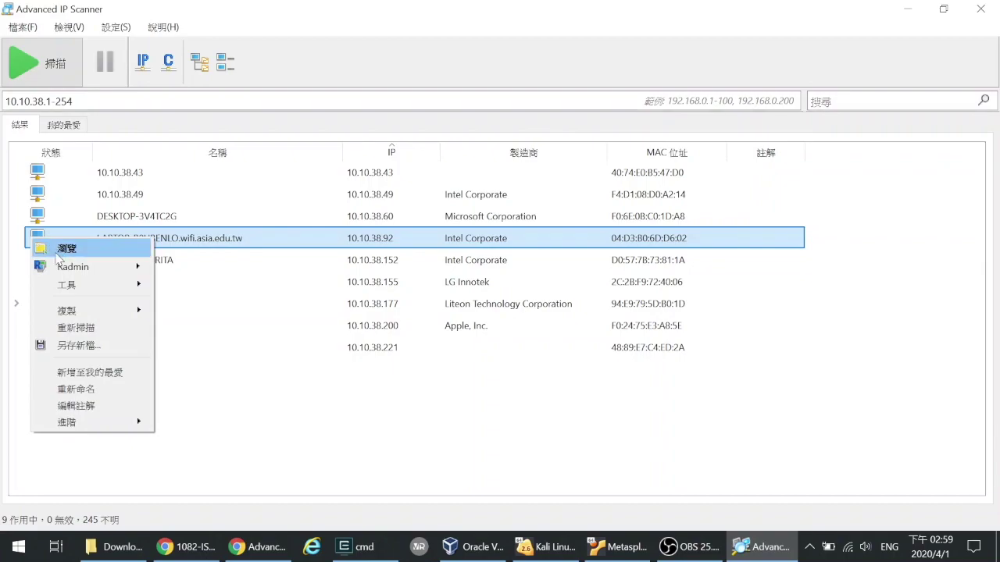
pyautogui.moveTo(62, 270)
pyautogui.moveTo(65, 288)
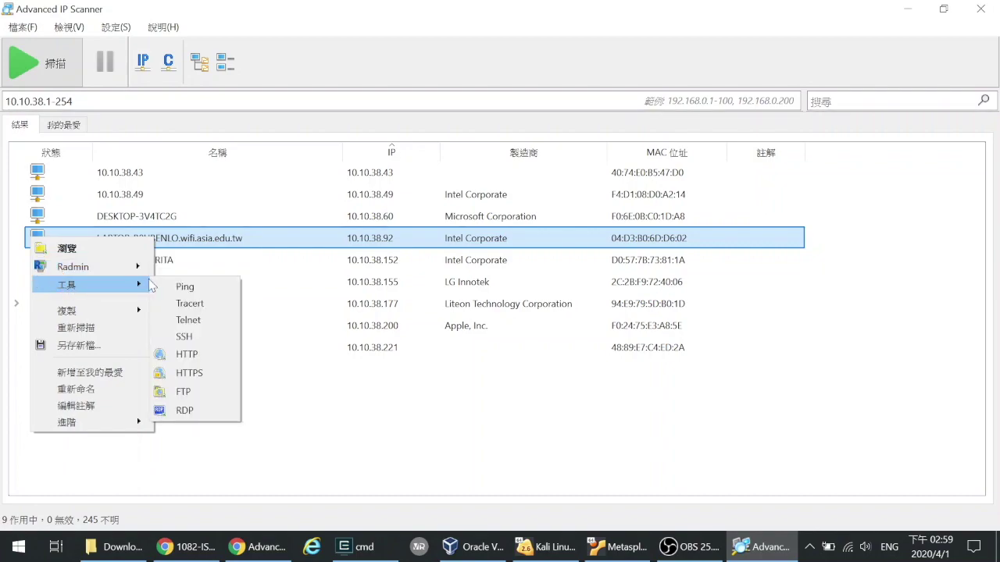
pyautogui.click(187, 410)
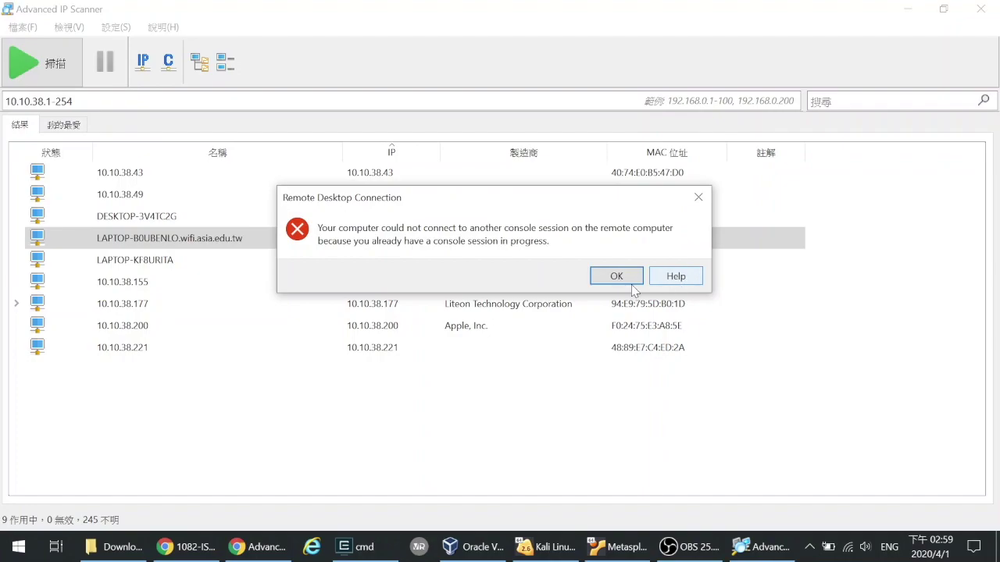
pyautogui.click(699, 197)
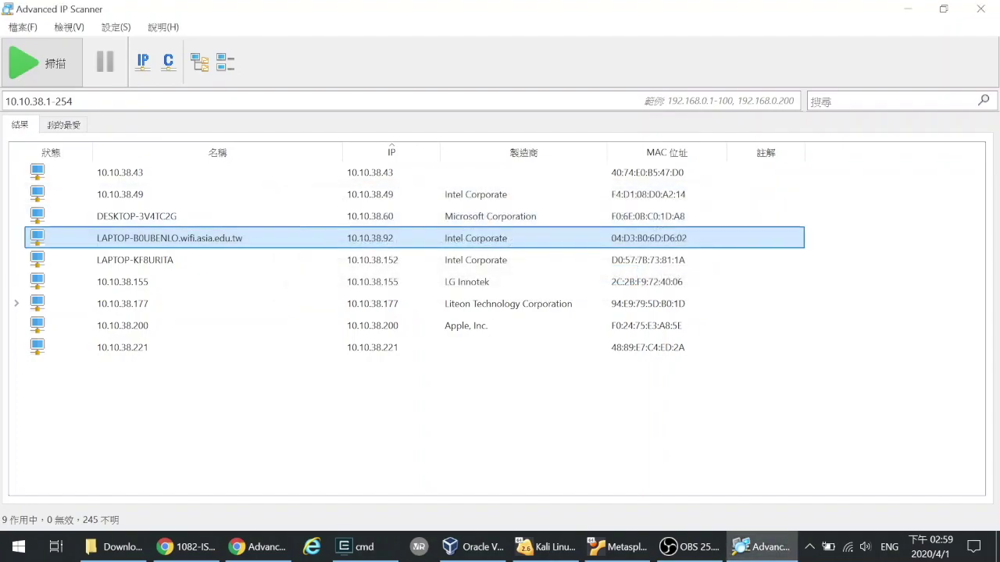
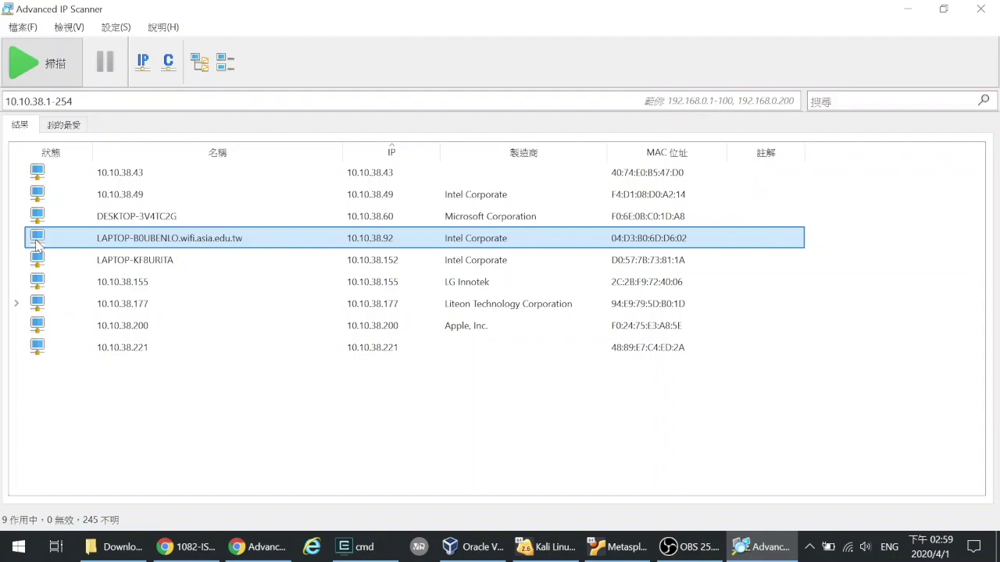
# - Try to take full control of host 10.10.38.92 through Radmin and decline installing Radmin Viewer
pyautogui.rightClick(36, 243)
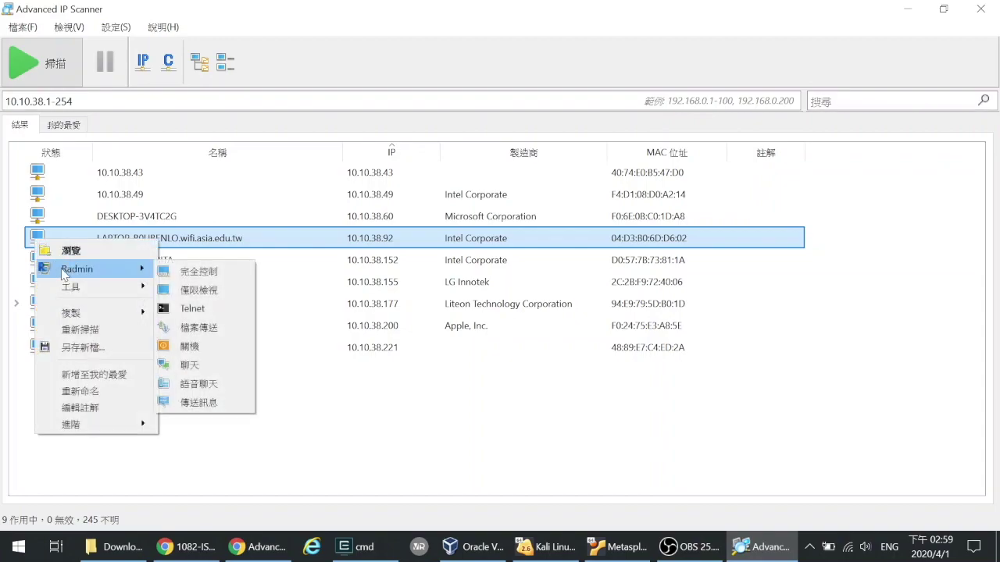
pyautogui.click(203, 272)
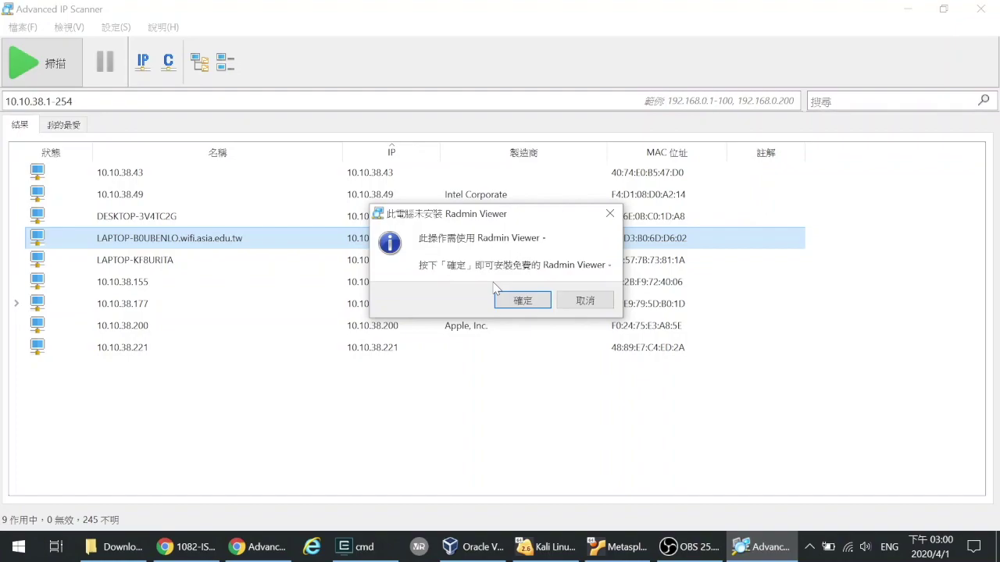
pyautogui.click(583, 300)
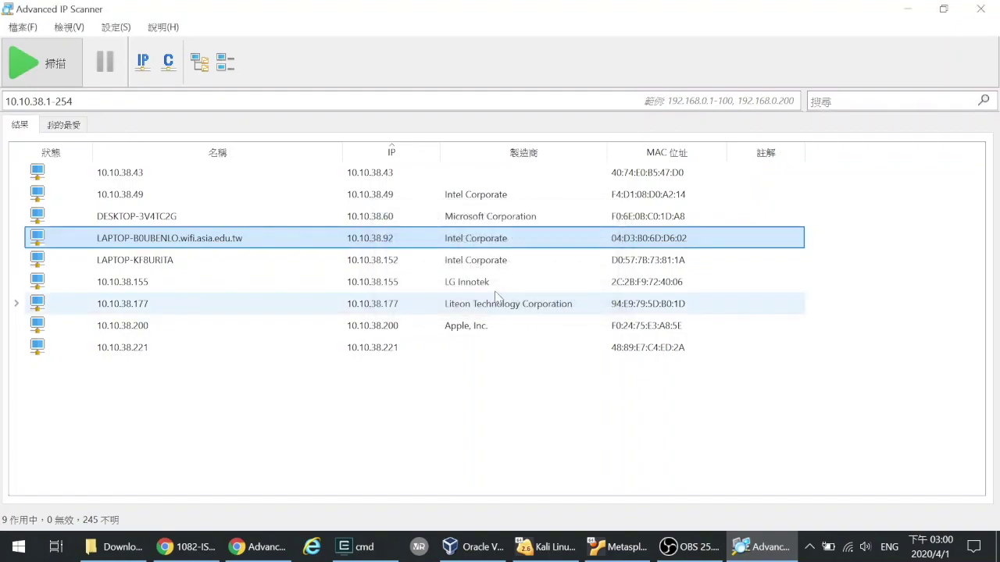
# - Review the Radmin and tool options for host 10.10.38.92, retry its RDP connection and dismiss the Remote Desktop Connection dialog
pyautogui.rightClick(46, 239)
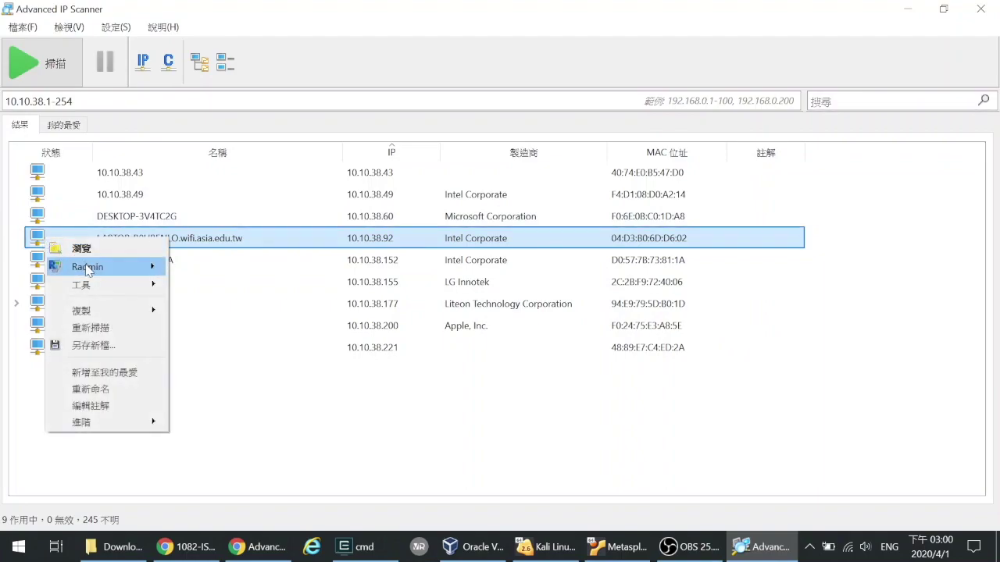
pyautogui.moveTo(110, 276)
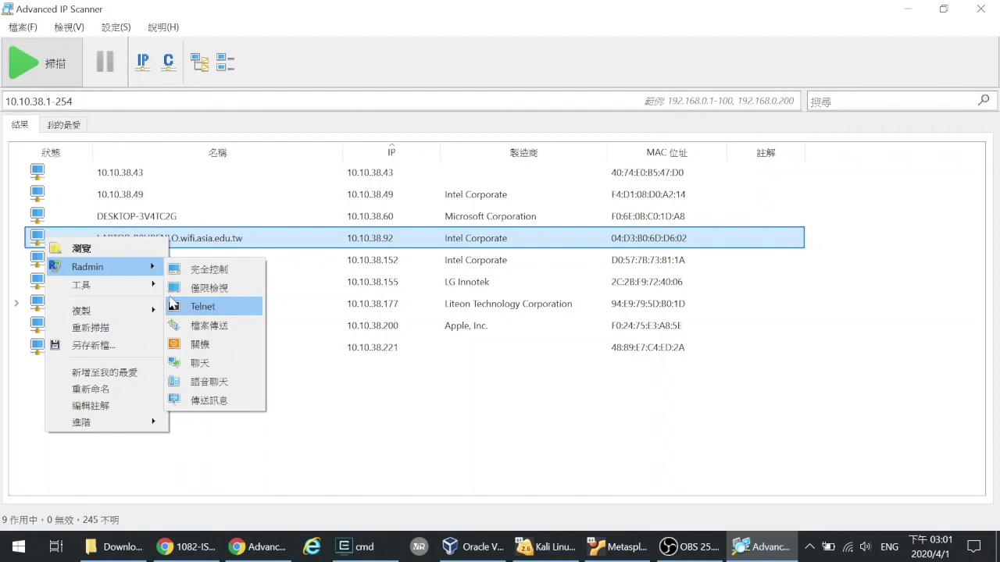
pyautogui.moveTo(141, 289)
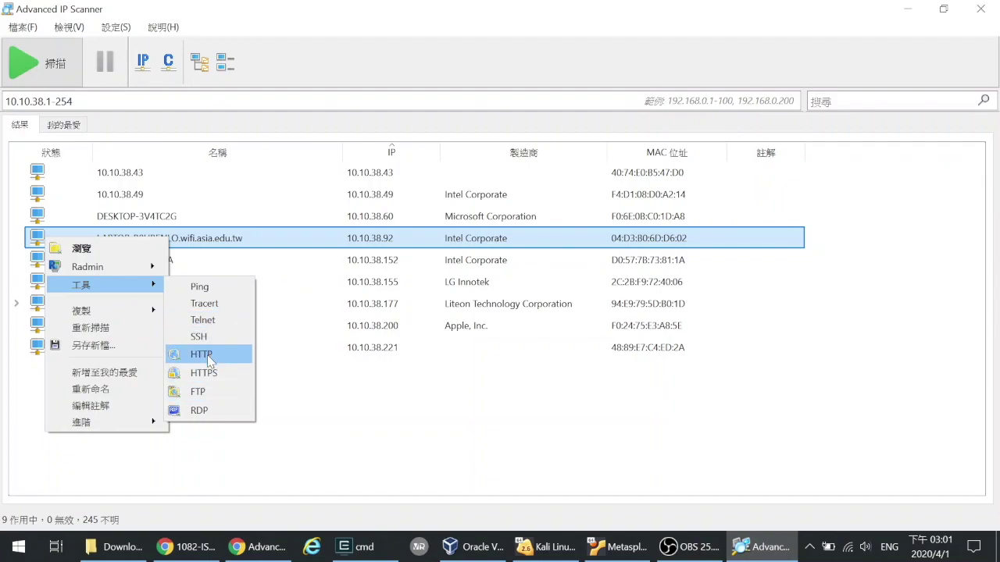
pyautogui.click(200, 411)
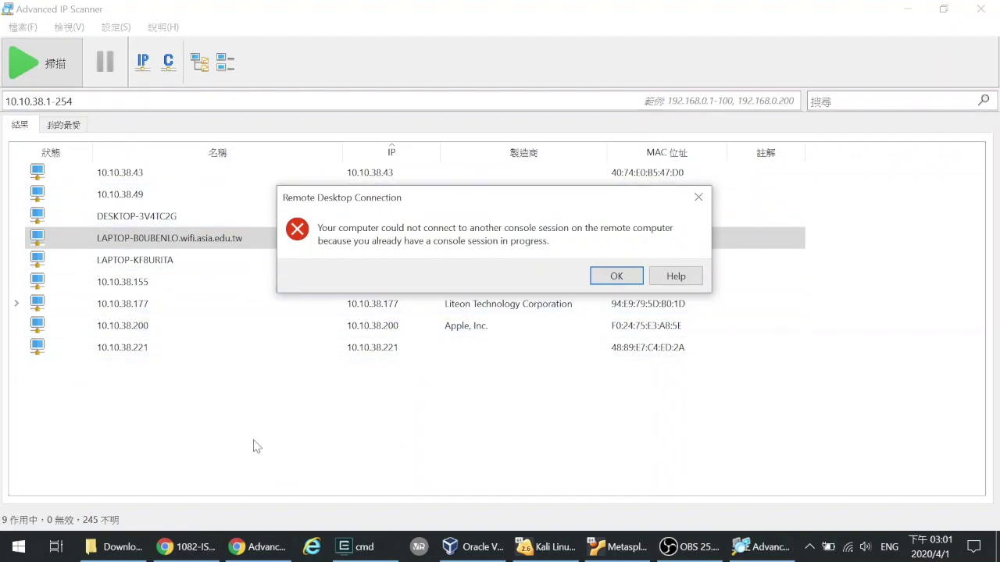
pyautogui.click(699, 197)
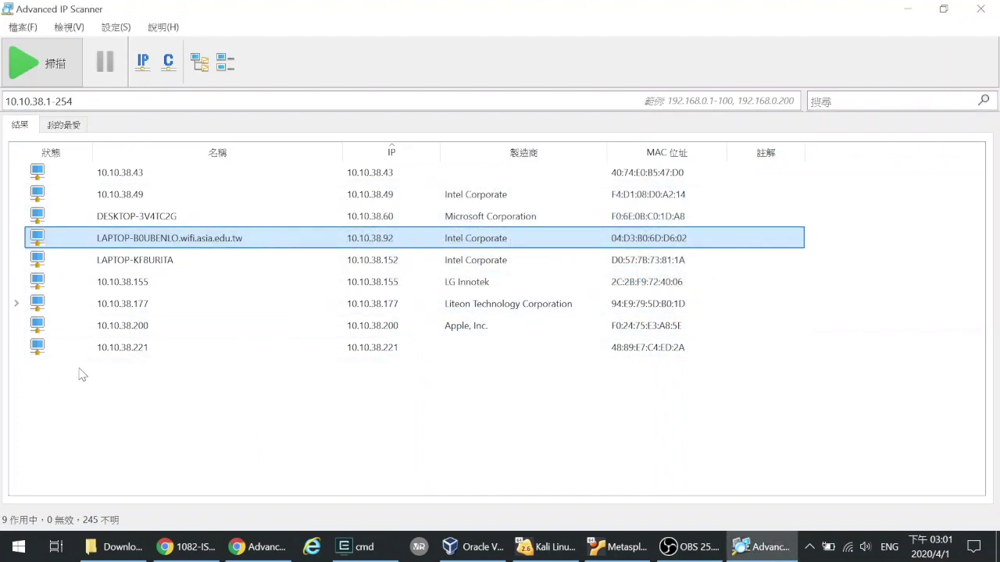
# - Expand the services of host 10.10.38.177 and look through the scanner's view and settings options
pyautogui.click(15, 303)
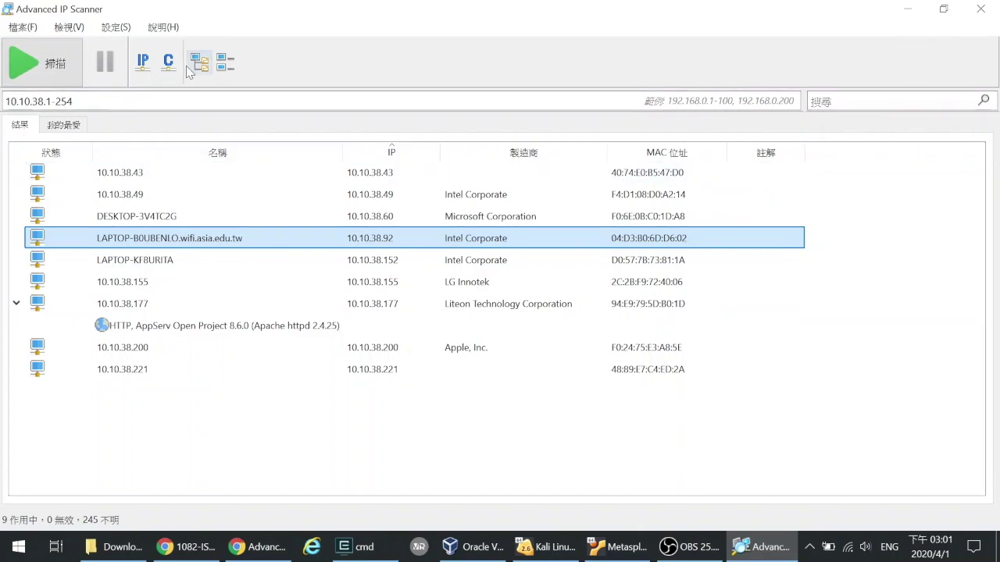
pyautogui.click(116, 28)
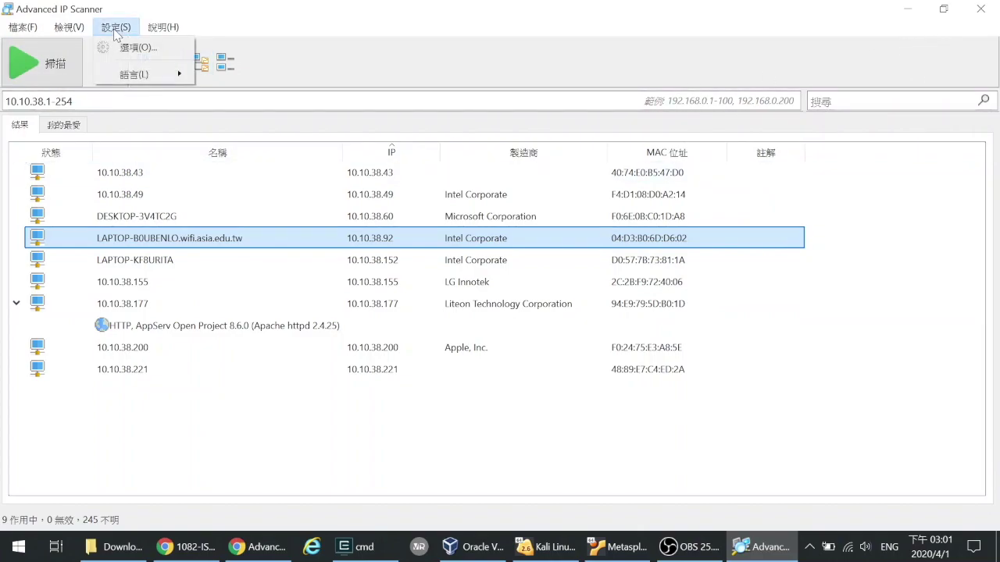
pyautogui.moveTo(79, 33)
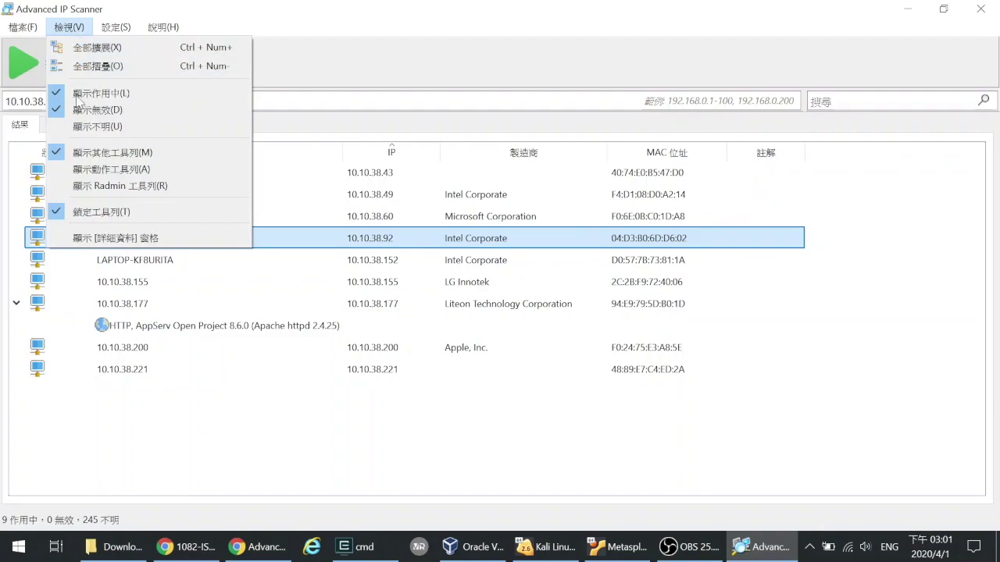
pyautogui.moveTo(15, 32)
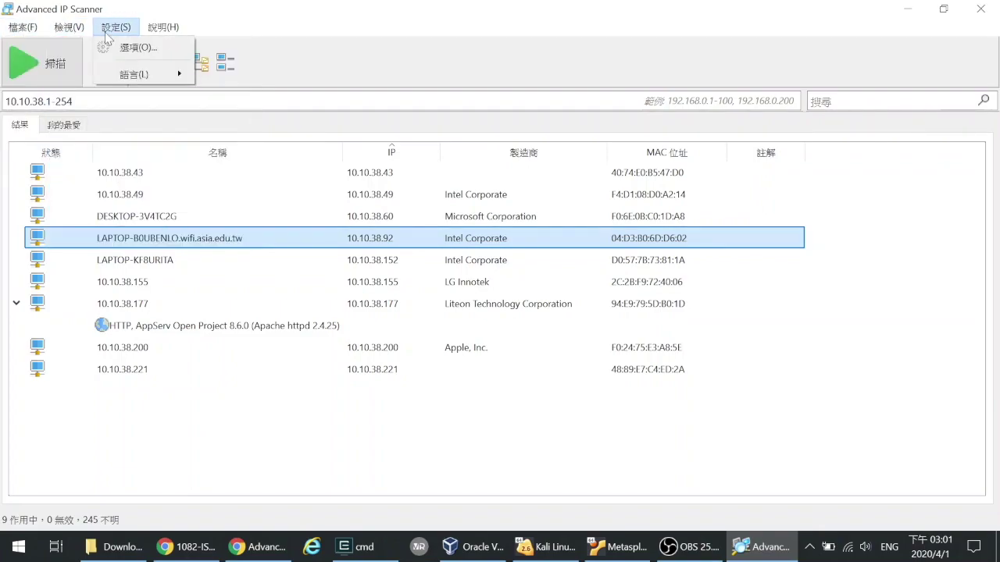
pyautogui.moveTo(129, 74)
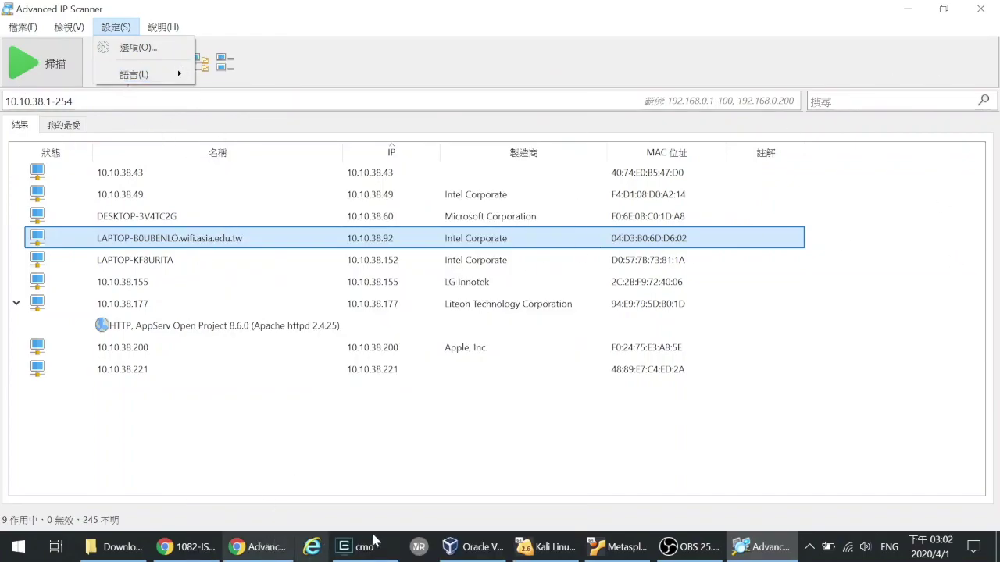
# - Switch to the slide presentation in Chrome and advance to the Angry IP Scanner slide
pyautogui.click(181, 549)
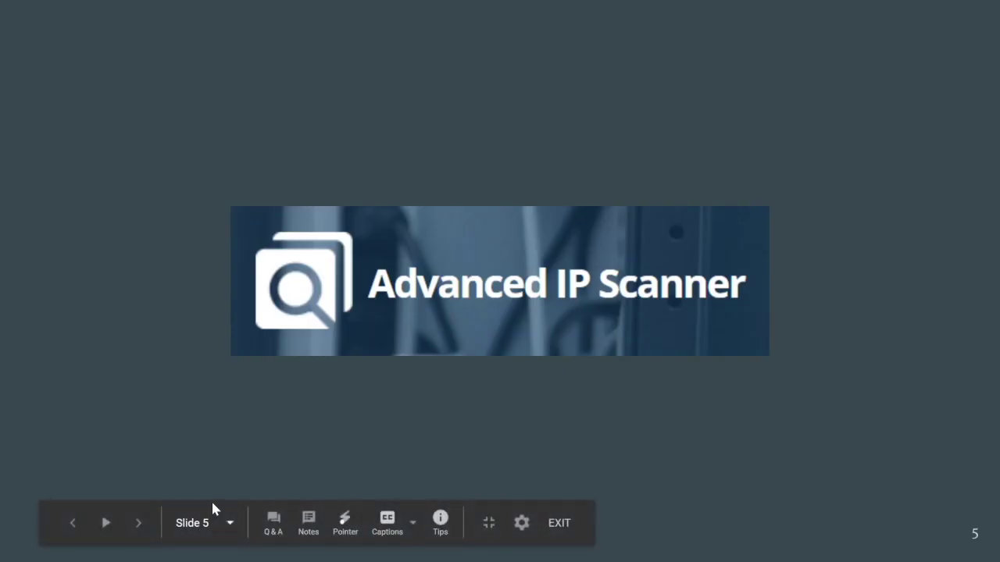
pyautogui.press('Right')
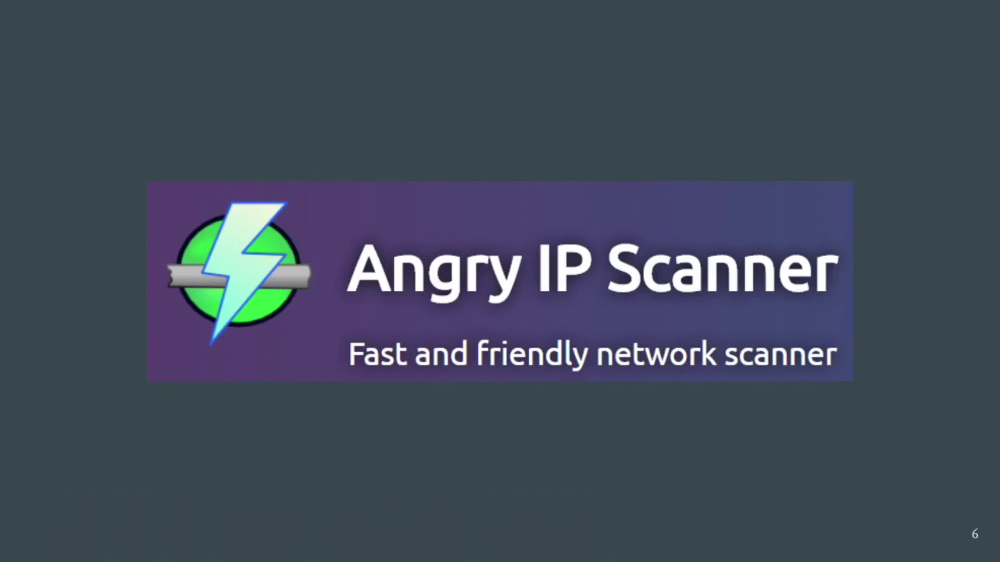
# - Switch to the Chrome window with the Advanced IP Scanner download page and search Google for "angry ip scanner"
pyautogui.hotkey('alt', 'Tab')
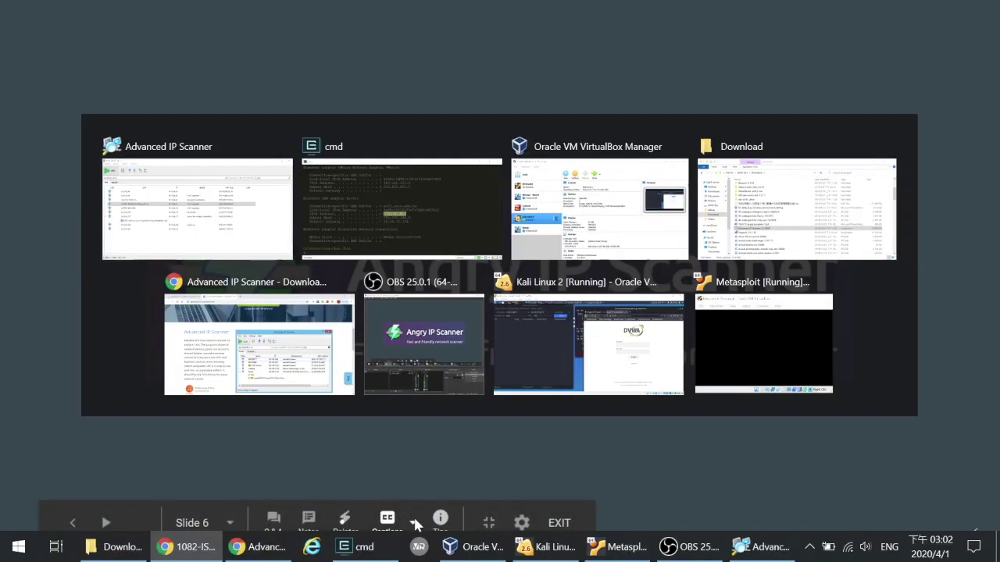
pyautogui.hotkey('alt', 'Tab')
pyautogui.hotkey('alt', 'Tab')
pyautogui.hotkey('alt', 'Tab')
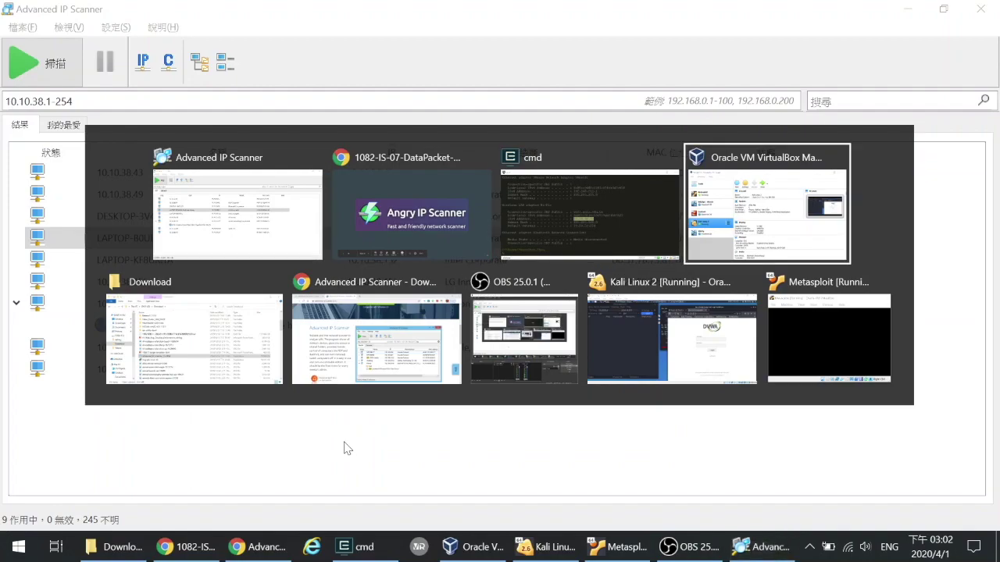
pyautogui.hotkey('alt', 'Tab')
pyautogui.hotkey('alt', 'Tab')
pyautogui.hotkey('alt', 'Tab')
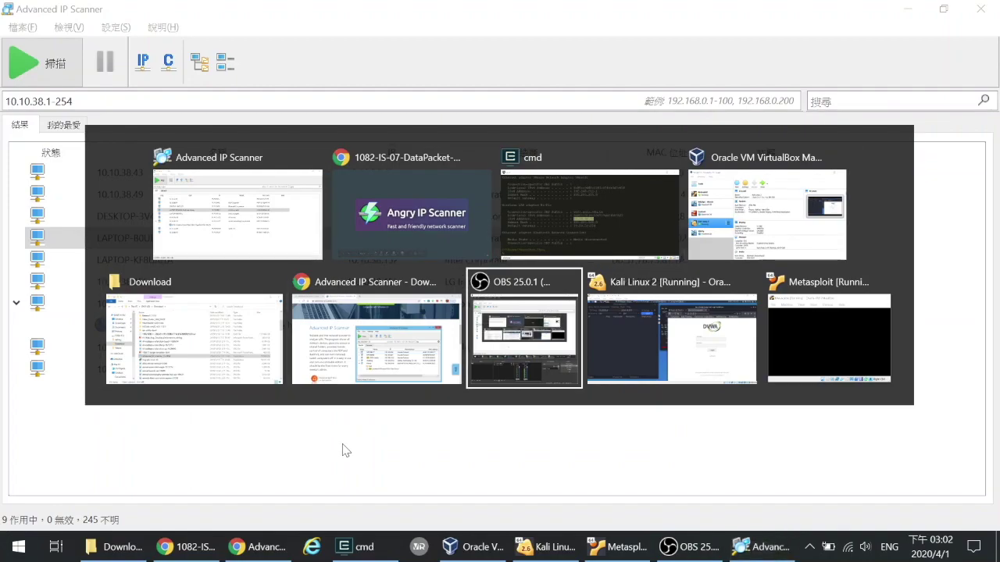
pyautogui.hotkey('alt', 'shift', 'Tab')
pyautogui.click(116, 19)
pyautogui.moveTo(257, 89); pyautogui.dragTo(122, 84)
pyautogui.write('angry ip scanner')
pyautogui.press('Return')
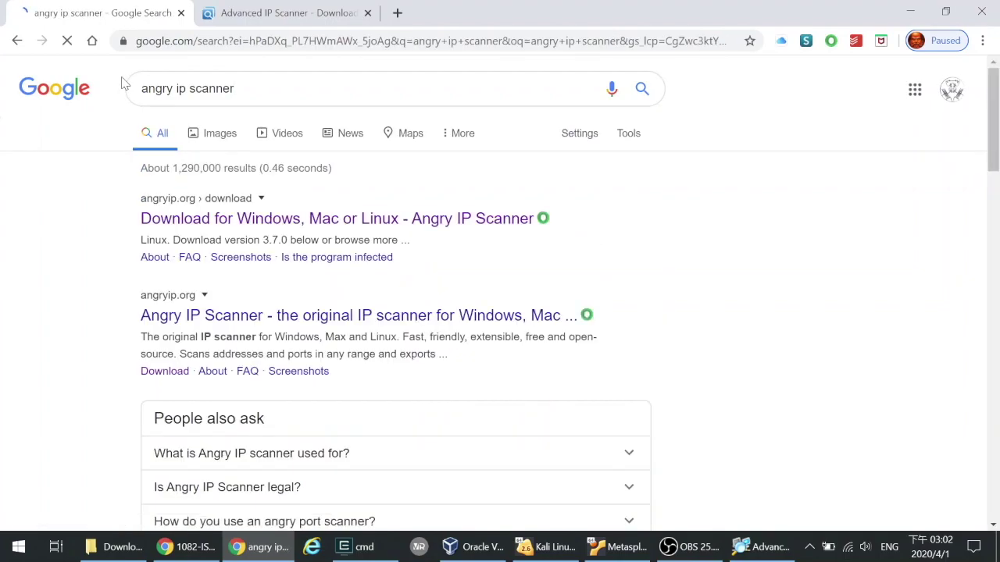
# - Open the angryip.org download result in a new tab and review the Windows, Mac OS and Linux download options
pyautogui.rightClick(321, 224)
pyautogui.click(336, 234)
pyautogui.click(468, 12)
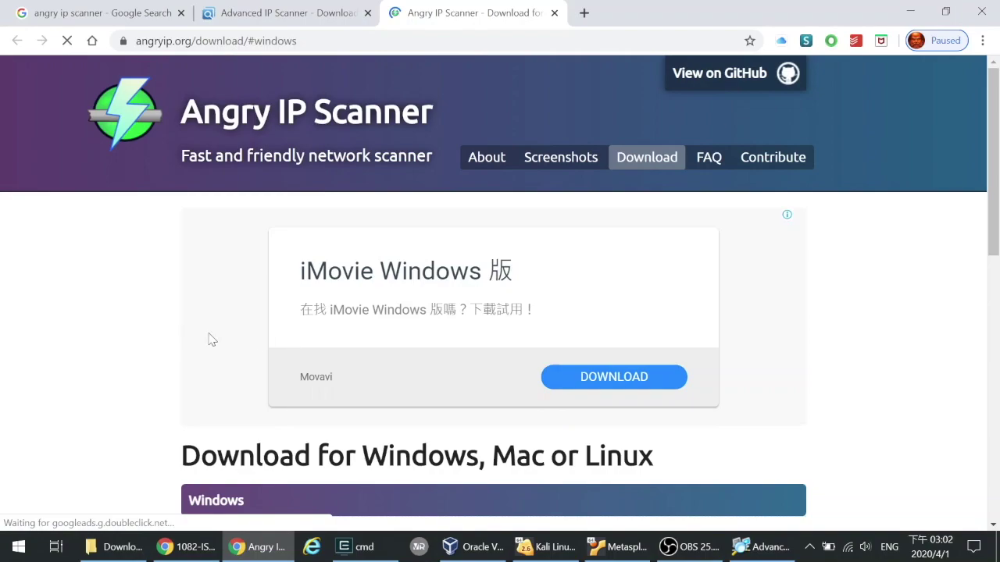
pyautogui.scroll(-3, 484, 337)
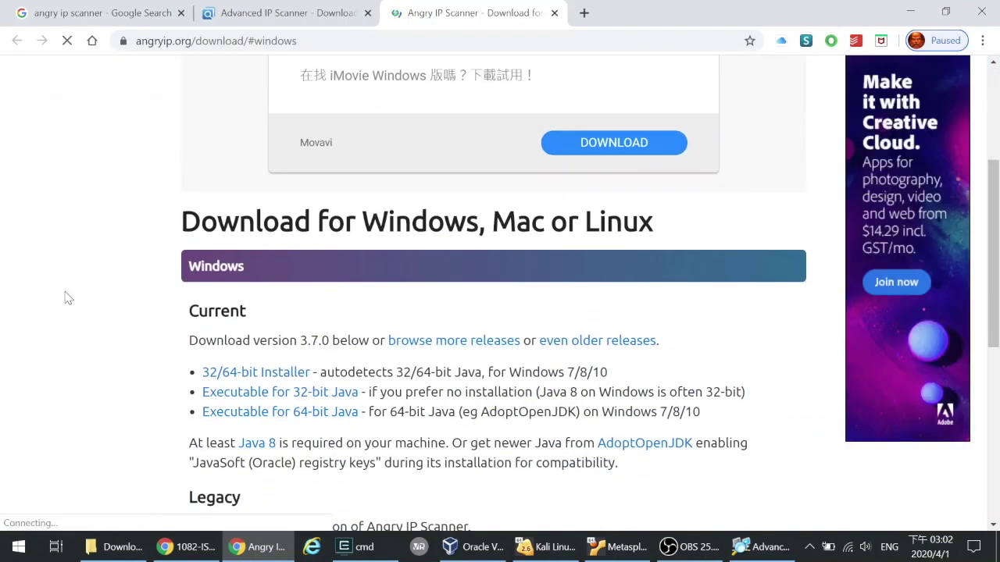
pyautogui.scroll(-1, 390, 304)
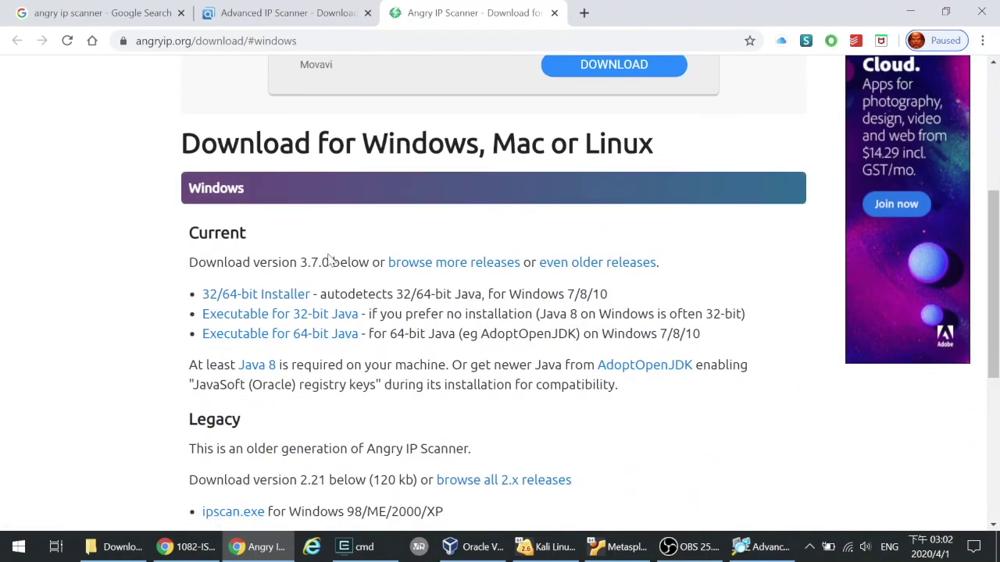
pyautogui.scroll(-5, 327, 264)
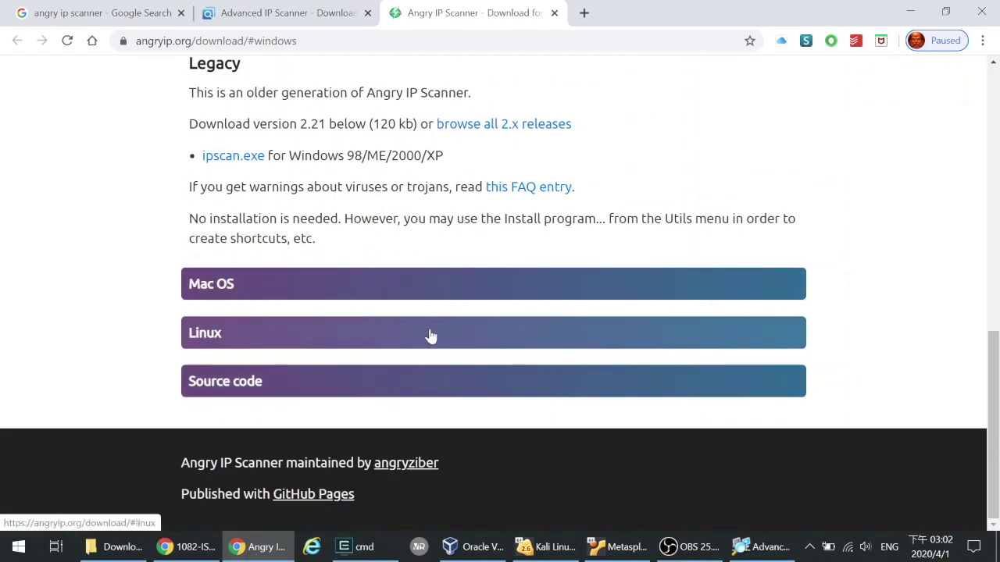
pyautogui.scroll(5, 429, 336)
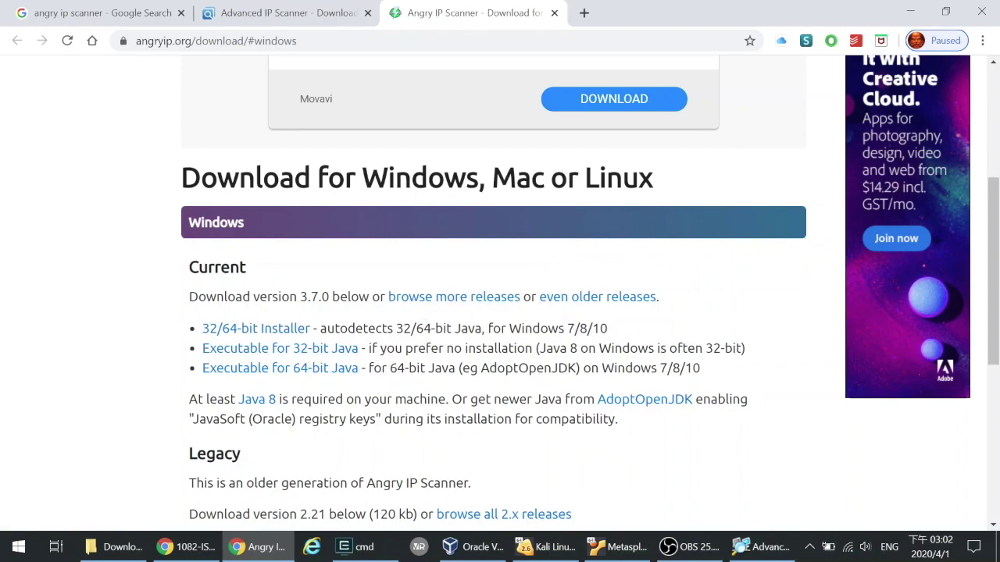
pyautogui.scroll(-1, 461, 417)
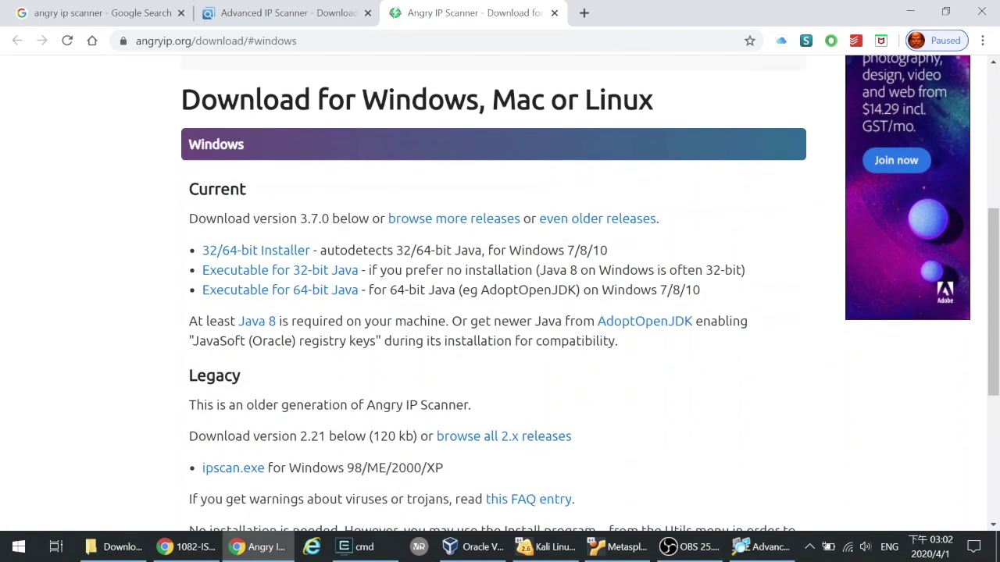
# - Install Angry IP Scanner from ipscan-3.7.0-setup with the option to run it at the end, and close the Getting Started dialog
pyautogui.click(18, 548)
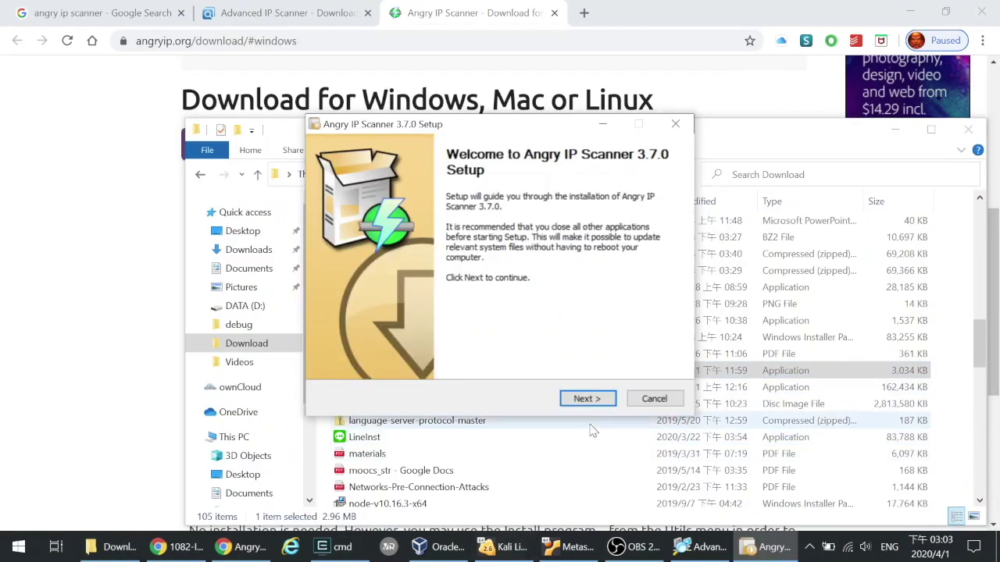
pyautogui.click(585, 398)
pyautogui.click(586, 400)
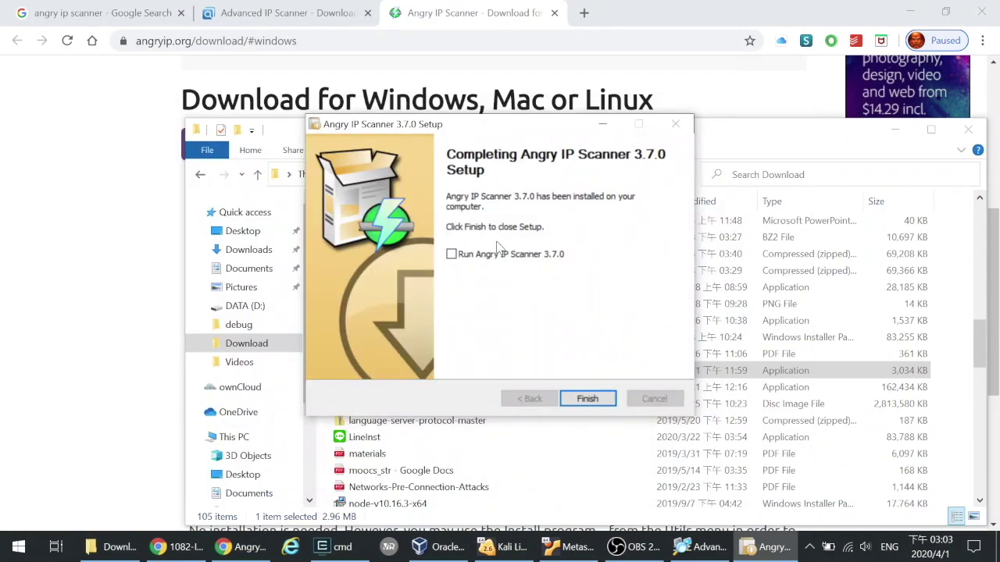
pyautogui.click(511, 256)
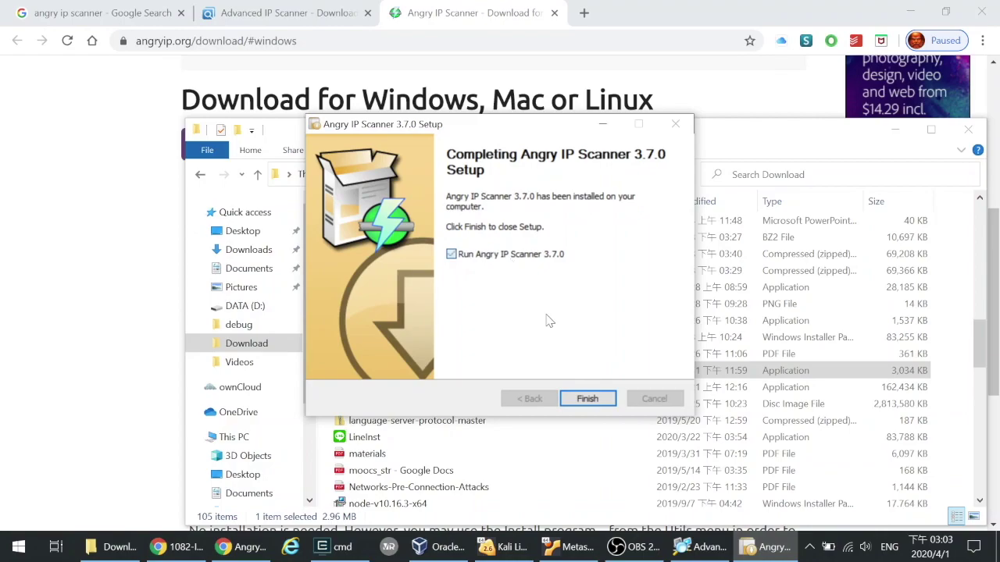
pyautogui.click(587, 399)
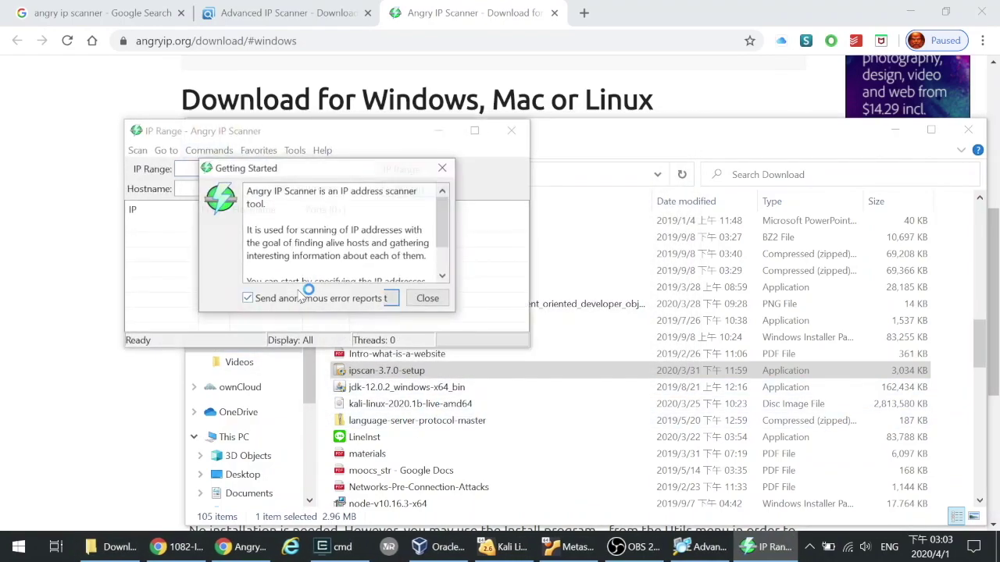
pyautogui.click(426, 298)
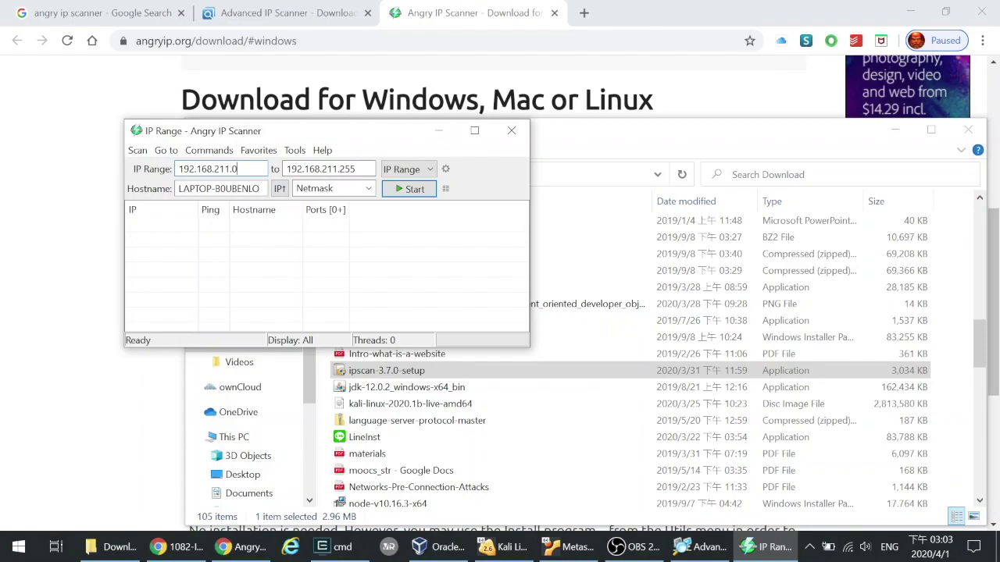
# - Scan the range 192.168.211.0 to 192.168.211.255 in Angry IP Scanner, maximizing the window and widening the IP column
pyautogui.click(411, 189)
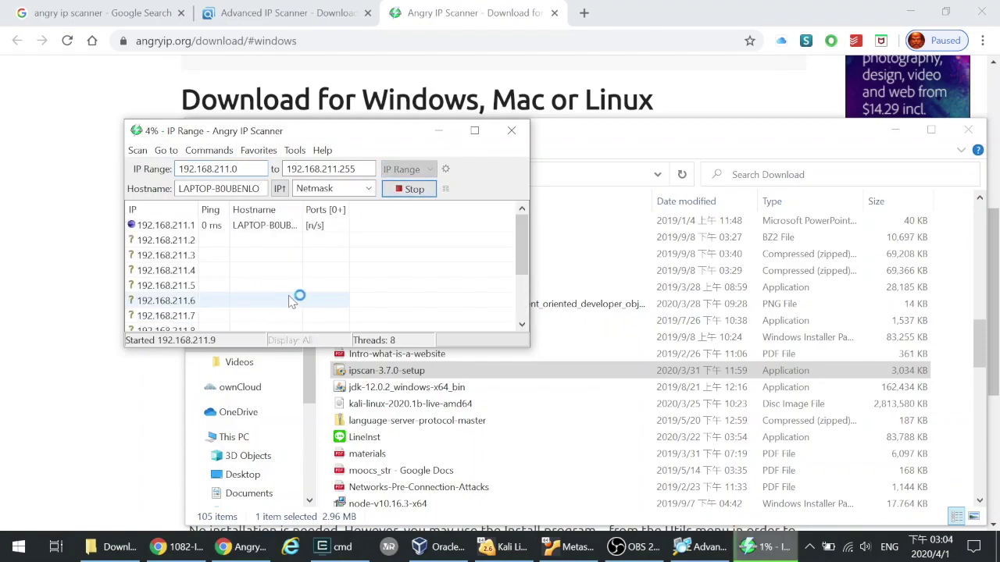
pyautogui.click(474, 133)
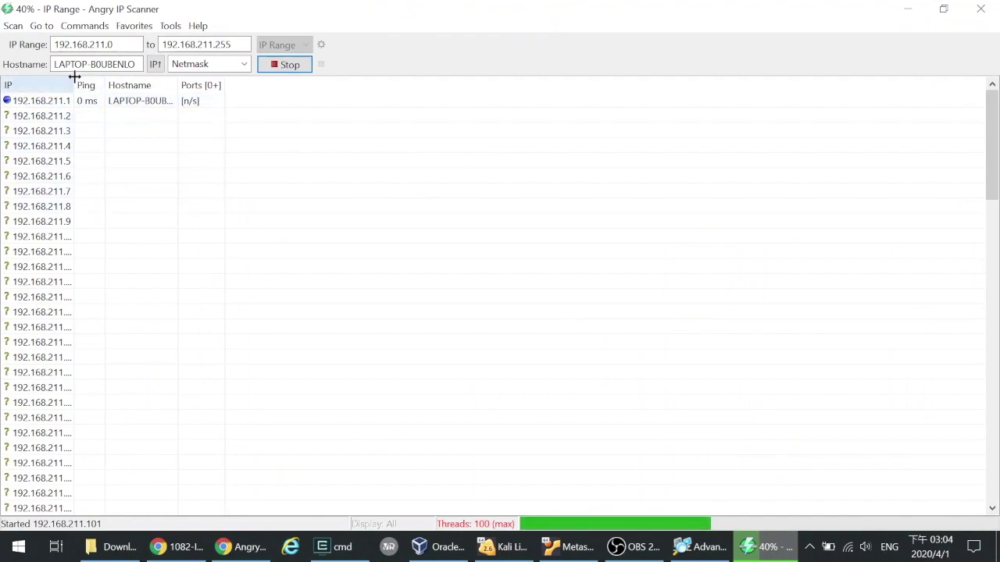
pyautogui.moveTo(71, 75); pyautogui.dragTo(116, 81)
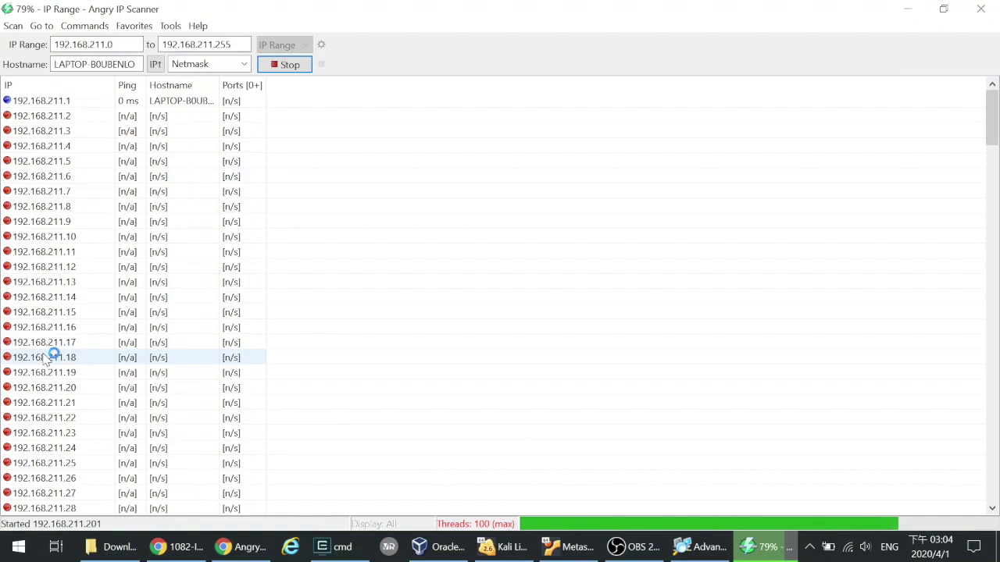
# - Look through the scanned 192.168.211.x addresses for alive hosts and close the Scan Statistics dialog
pyautogui.scroll(-20, 47, 359)
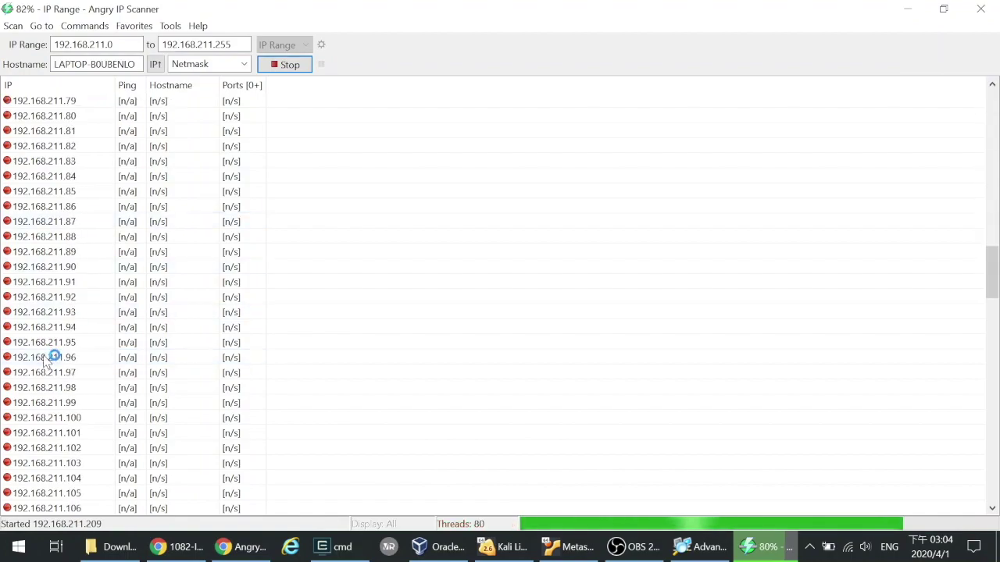
pyautogui.scroll(-9, 46, 361)
pyautogui.scroll(20, 45, 361)
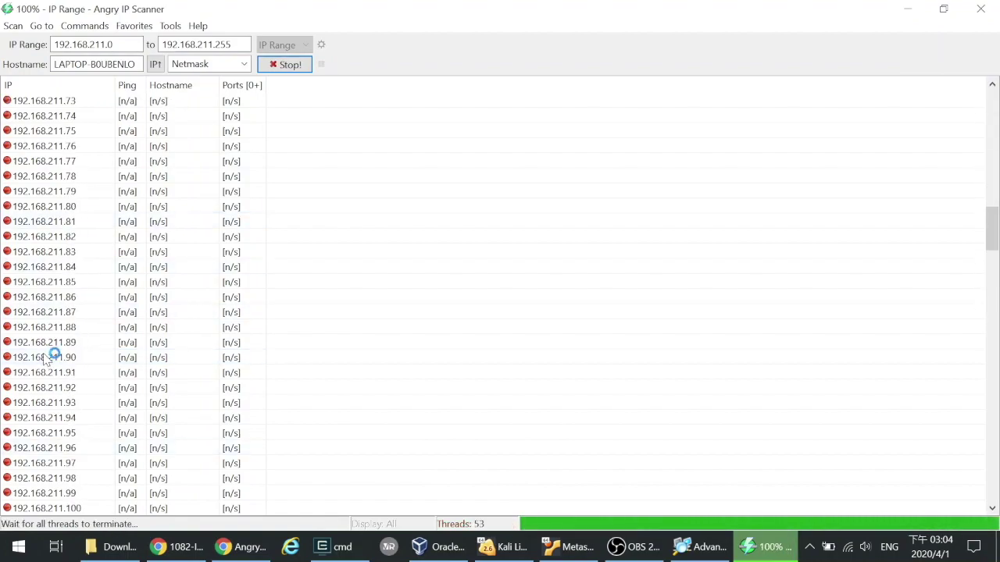
pyautogui.scroll(9, 48, 359)
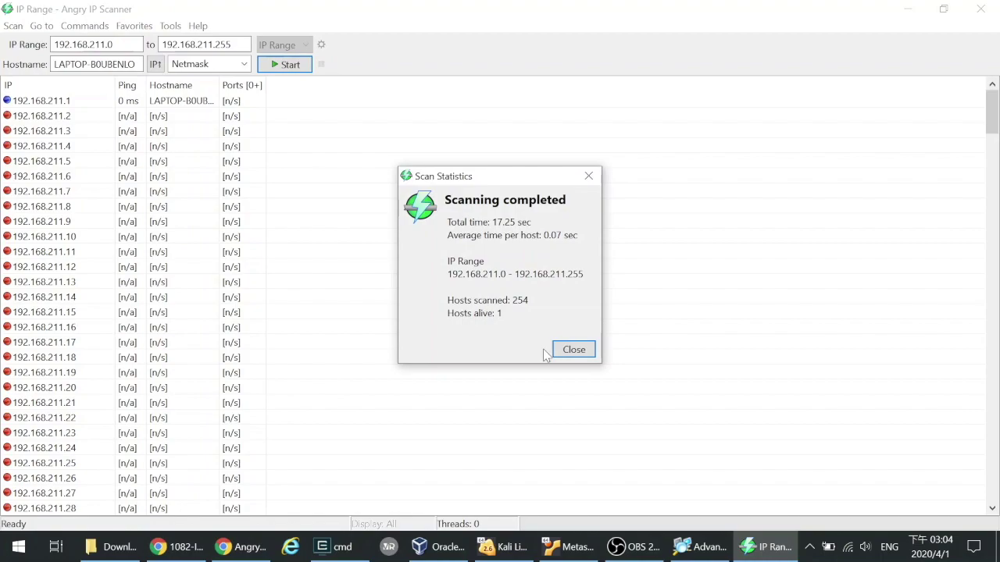
pyautogui.click(559, 352)
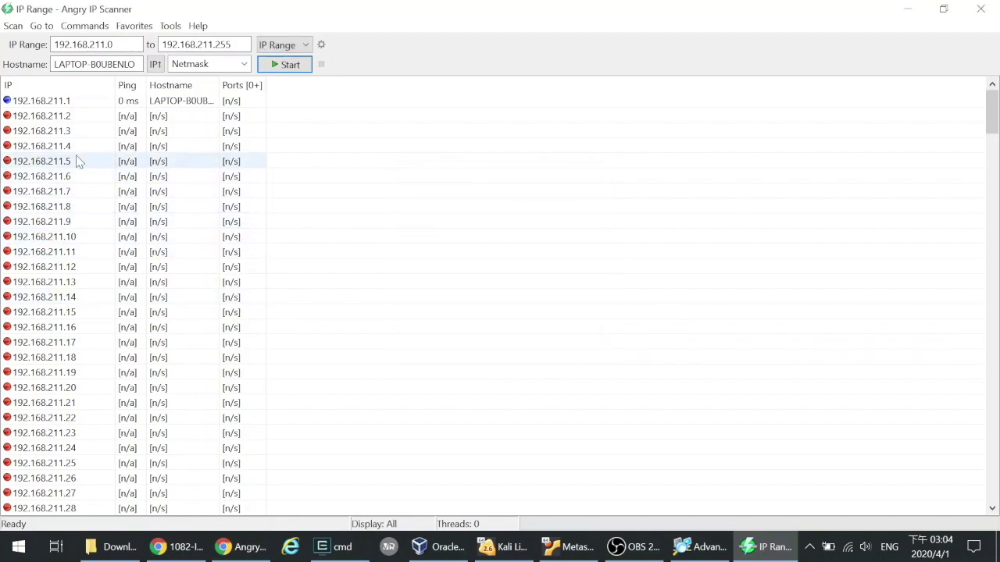
# - Scan the range 10.20.18.100 to 10.20.18.254, discarding the previous results, and dismiss the Scan Statistics dialog
pyautogui.hotkey('ctrl', 'a')
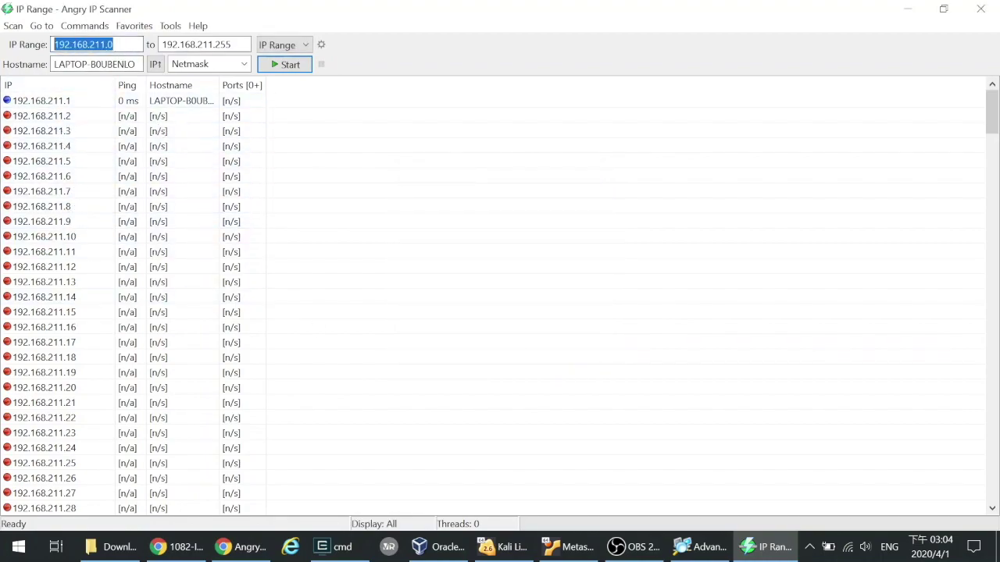
pyautogui.write('10.20')
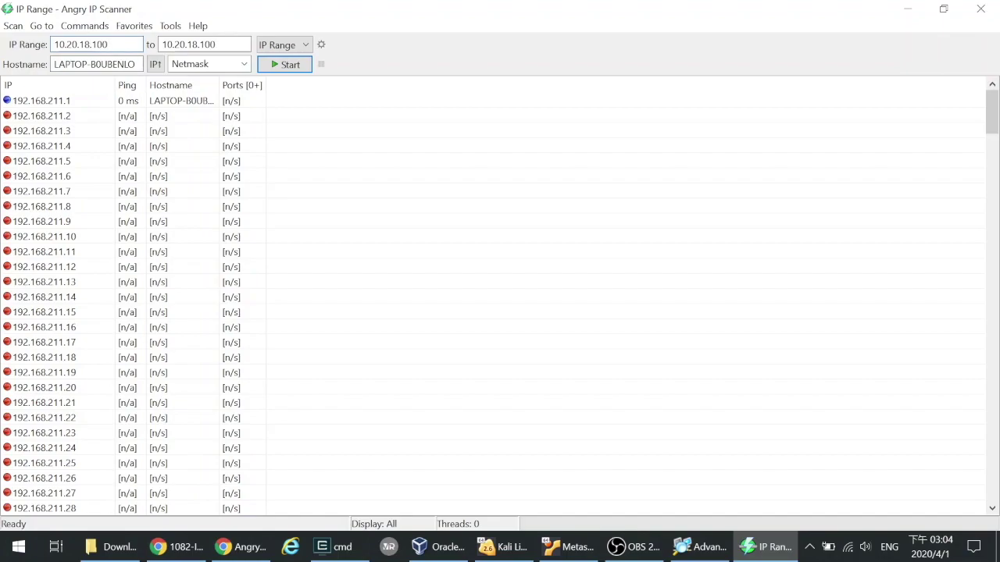
pyautogui.click(216, 44)
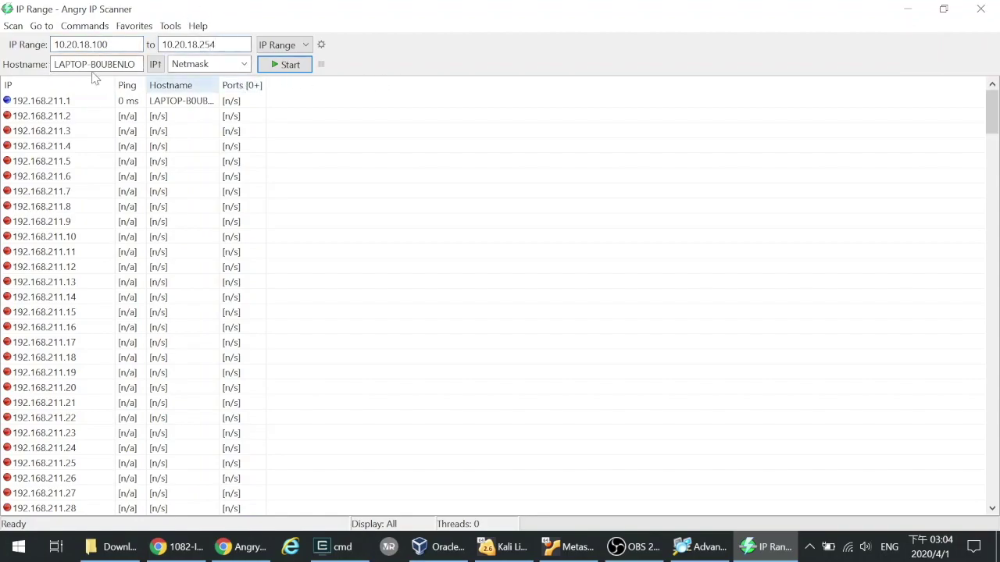
pyautogui.click(264, 64)
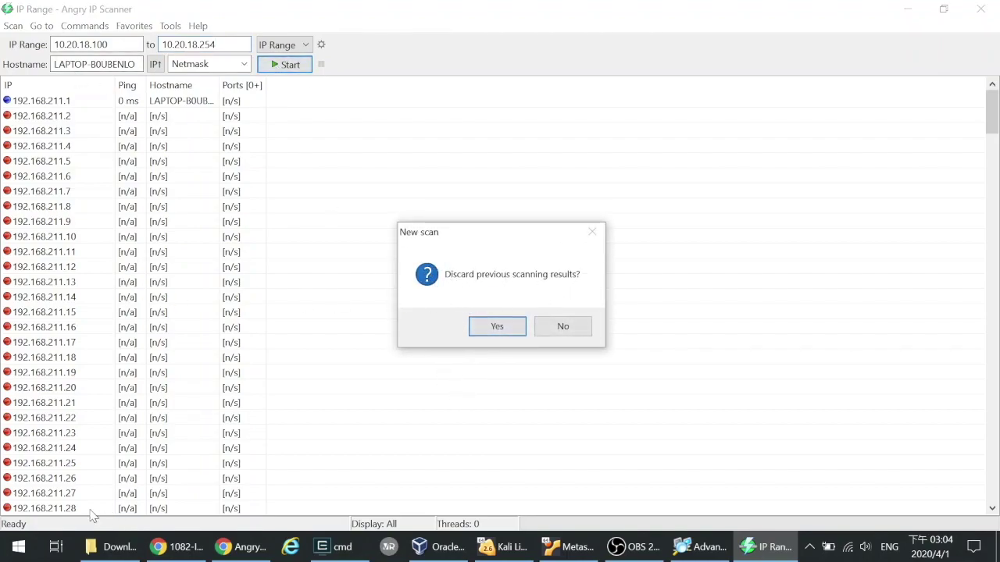
pyautogui.click(493, 328)
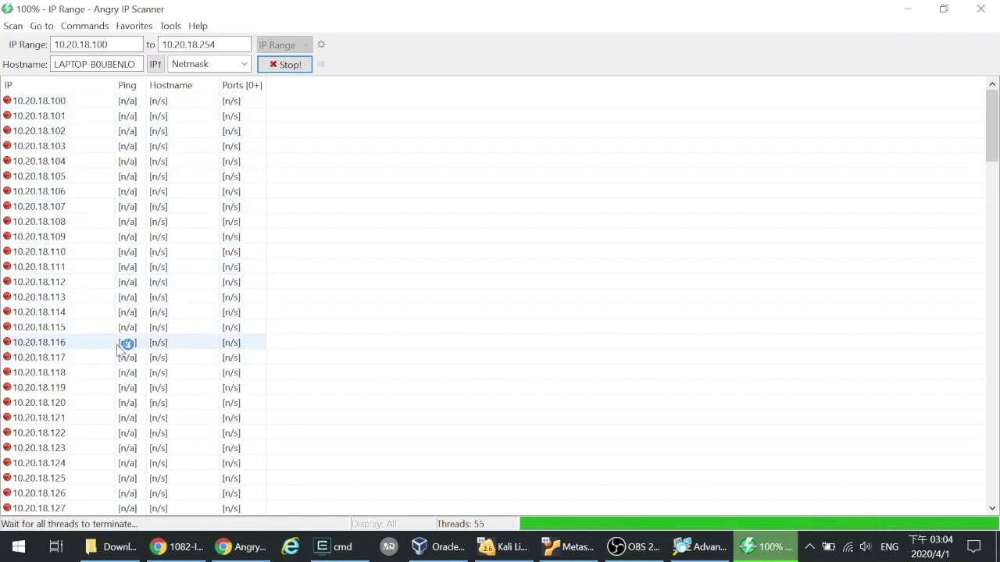
pyautogui.scroll(-12, 266, 331)
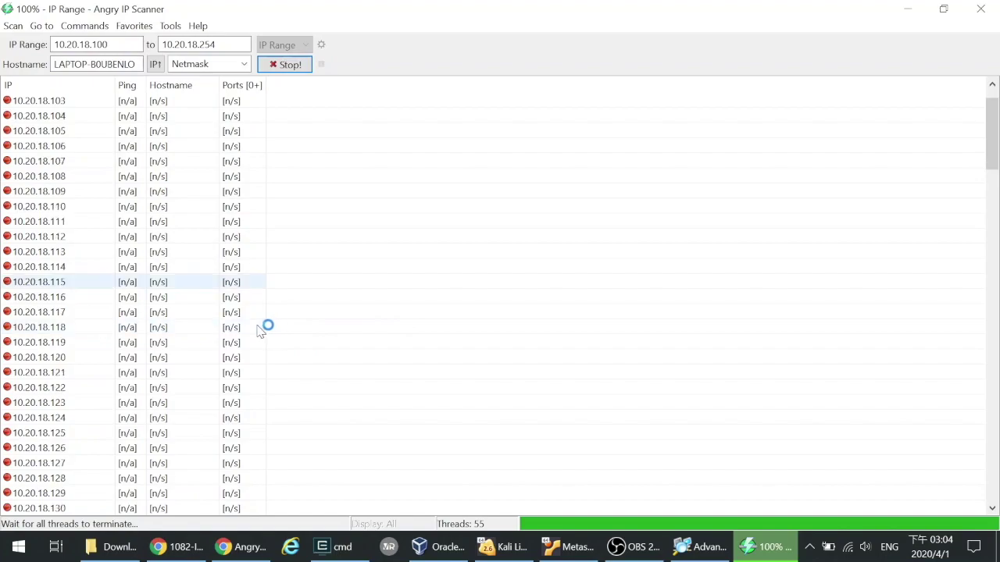
pyautogui.scroll(-17, 258, 332)
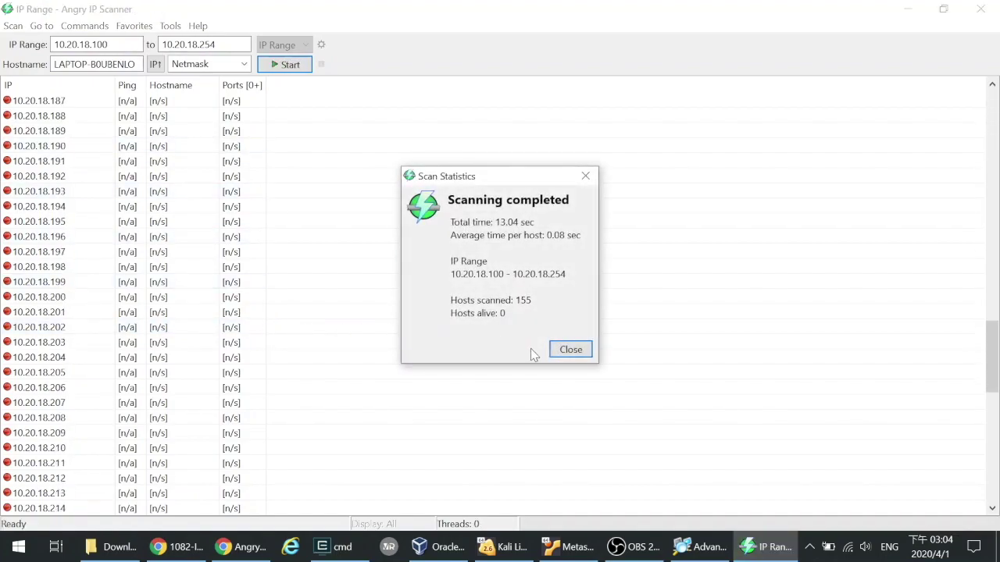
pyautogui.click(570, 350)
pyautogui.scroll(1, 94, 133)
# - Set the IP range to 10.10.38.90 through 10.10.38.254
pyautogui.click(64, 45)
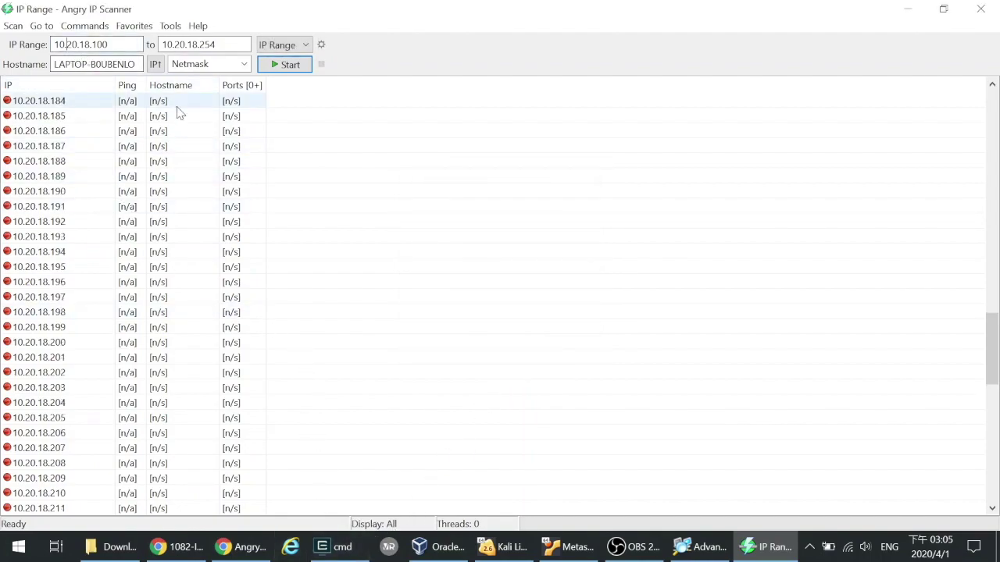
pyautogui.press('BackSpace')
pyautogui.write('1')
pyautogui.press('BackSpace')
pyautogui.write('3')
pyautogui.press('BackSpace')
pyautogui.write('1')
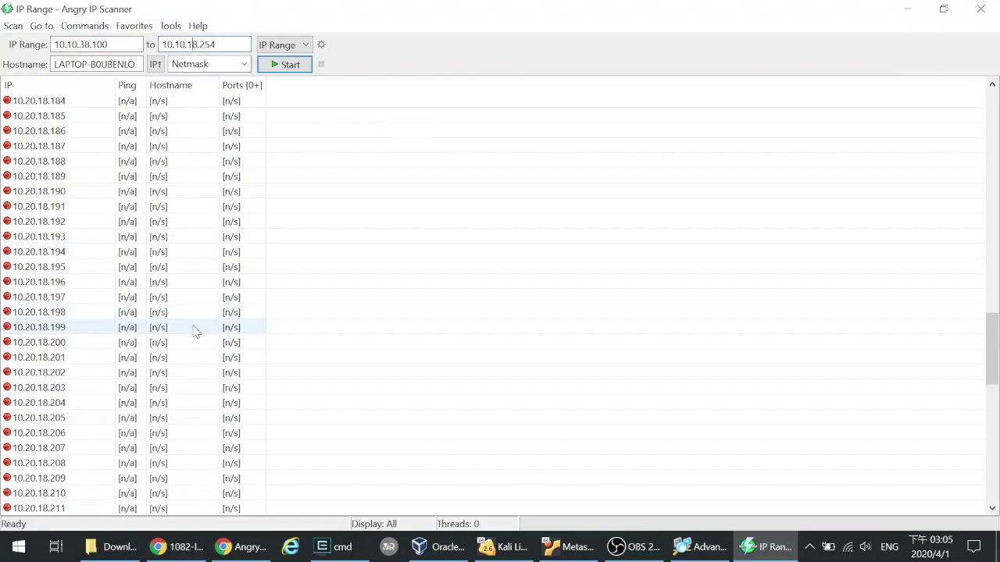
pyautogui.write('3')
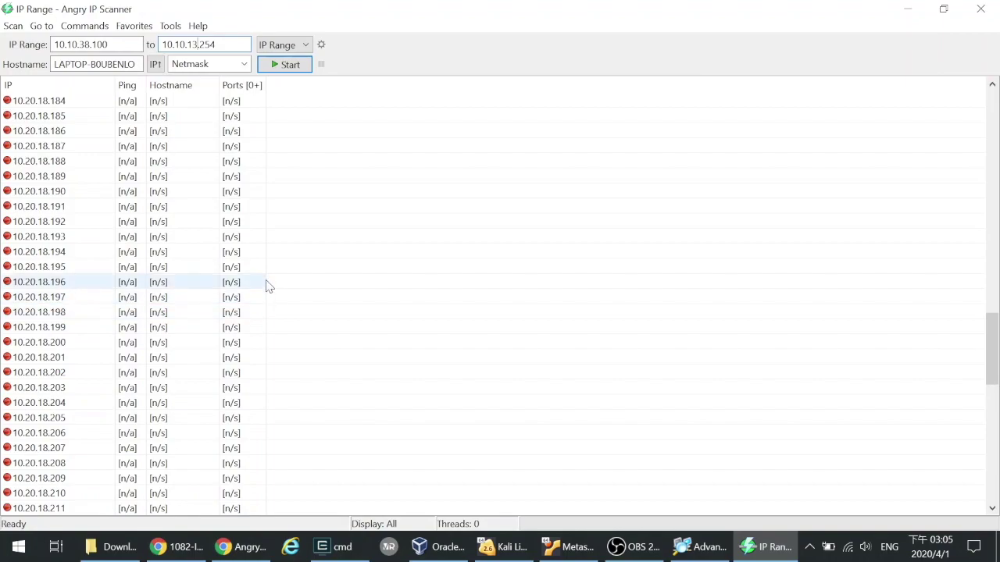
pyautogui.press('BackSpace')
pyautogui.write('3')
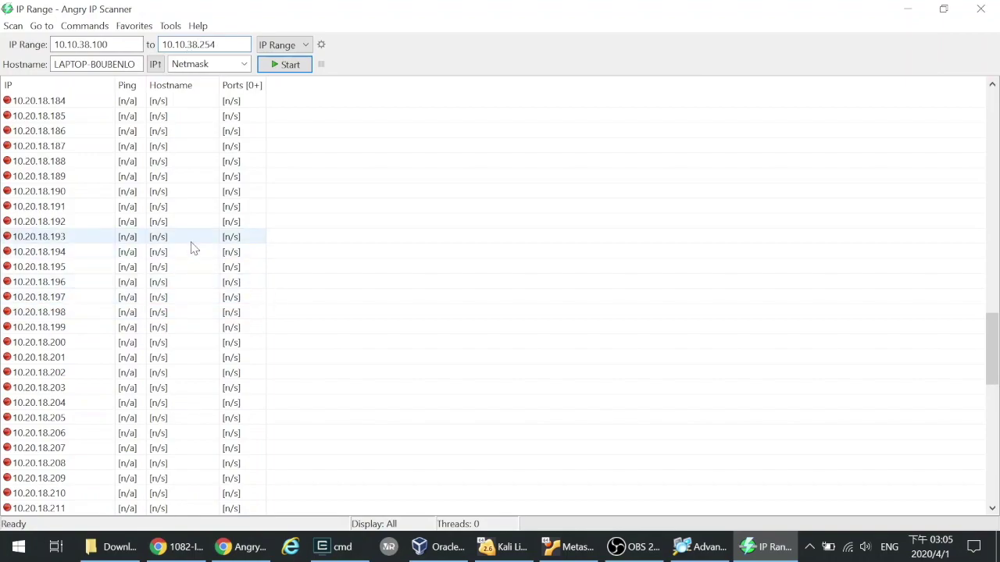
pyautogui.moveTo(91, 45); pyautogui.dragTo(96, 45)
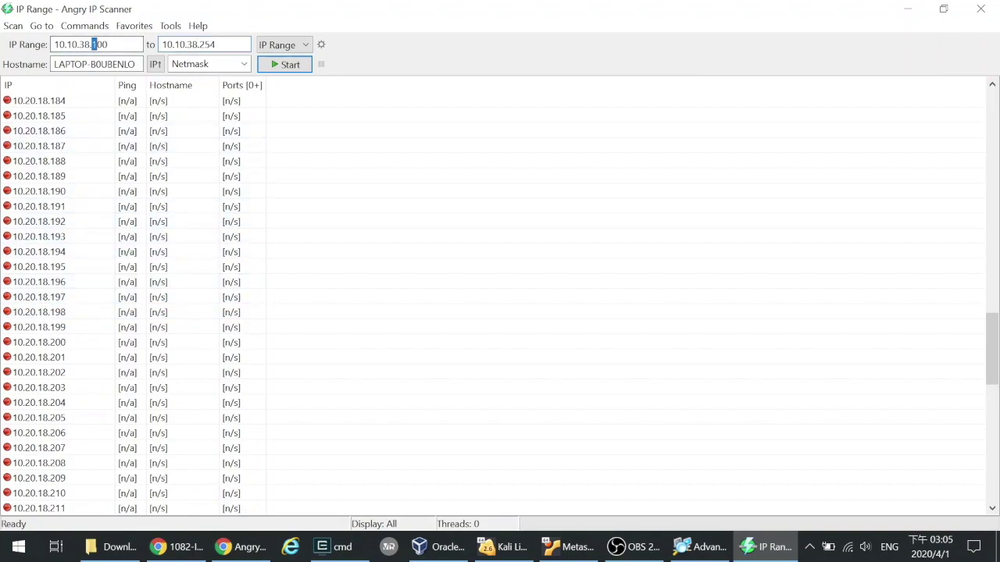
pyautogui.write('9')
# - Scan the new range, discarding the previous results, allow OpenJDK Platform binary through the firewall on public networks, and dismiss the statistics
pyautogui.click(286, 66)
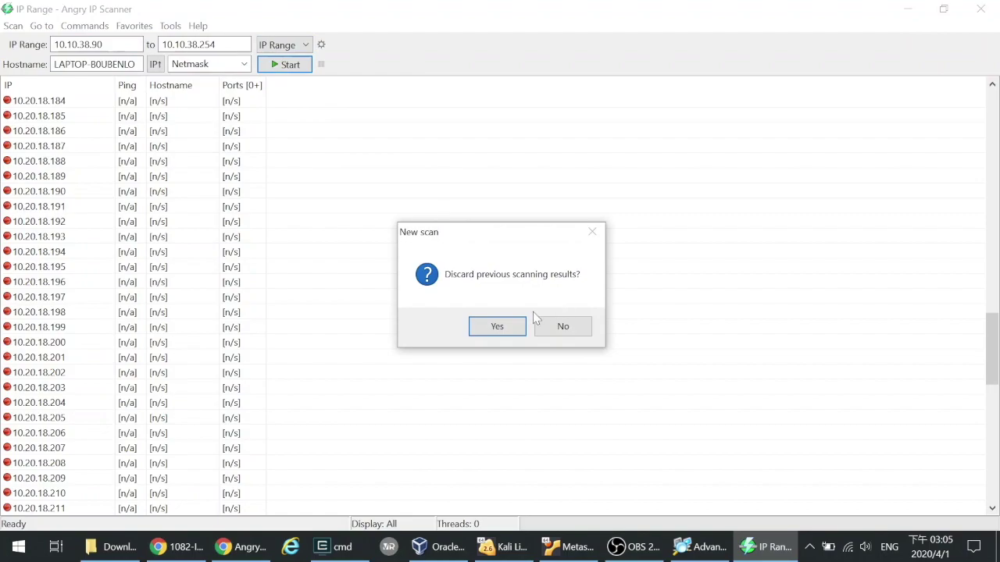
pyautogui.click(498, 326)
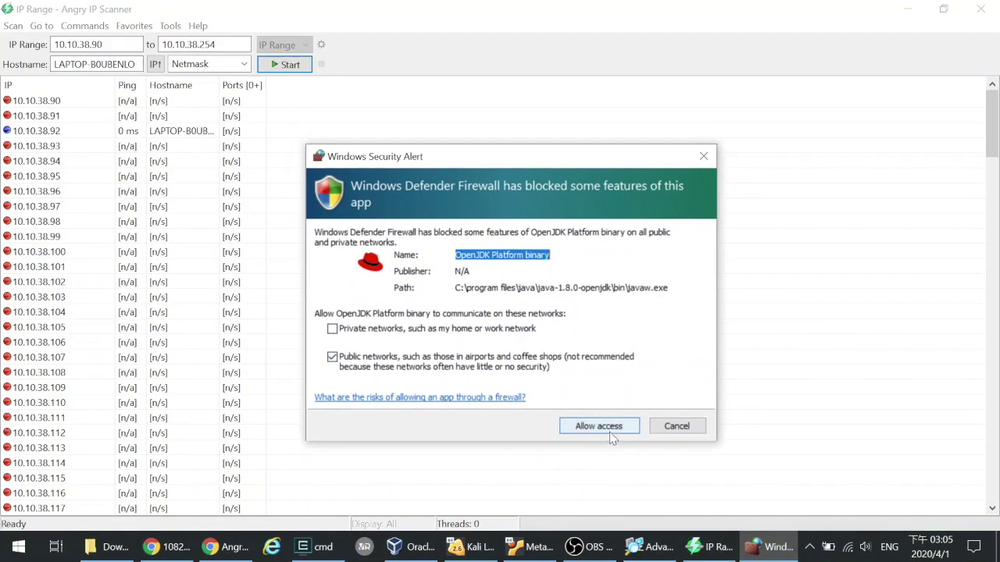
pyautogui.click(609, 432)
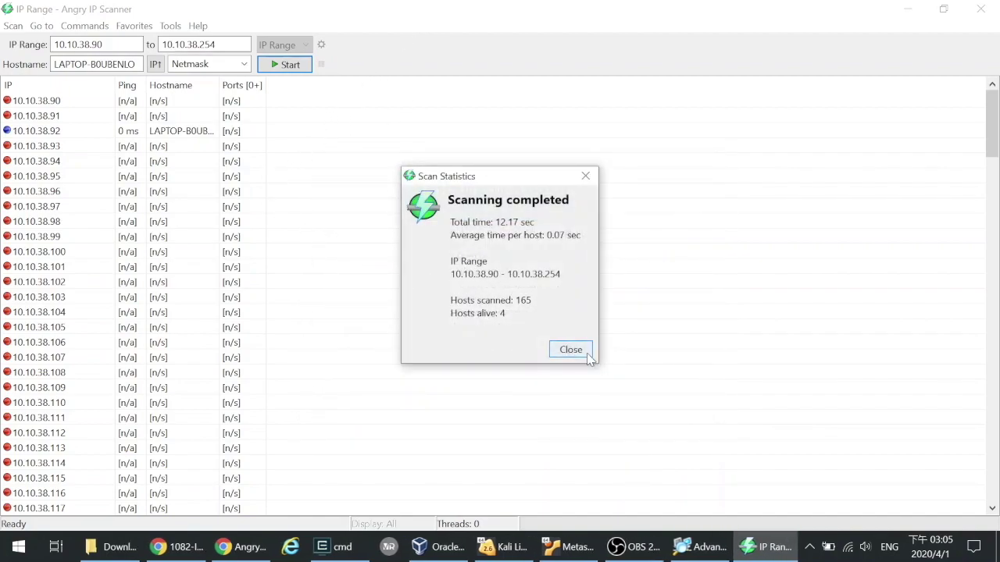
pyautogui.click(586, 354)
# - Look through the scanned 10.10.38.x addresses for alive hosts
pyautogui.click(21, 134)
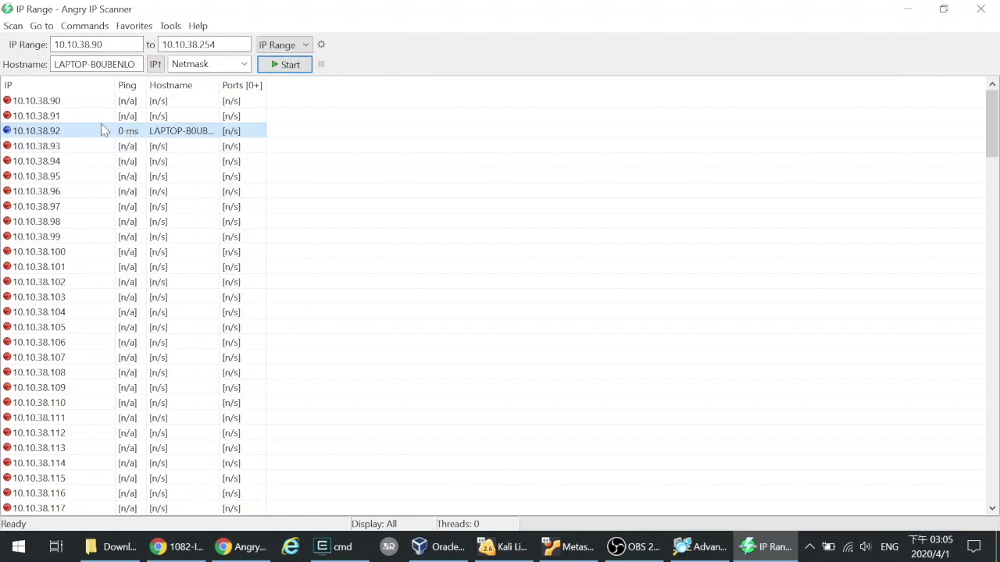
pyautogui.scroll(-19, 101, 129)
pyautogui.click(69, 176)
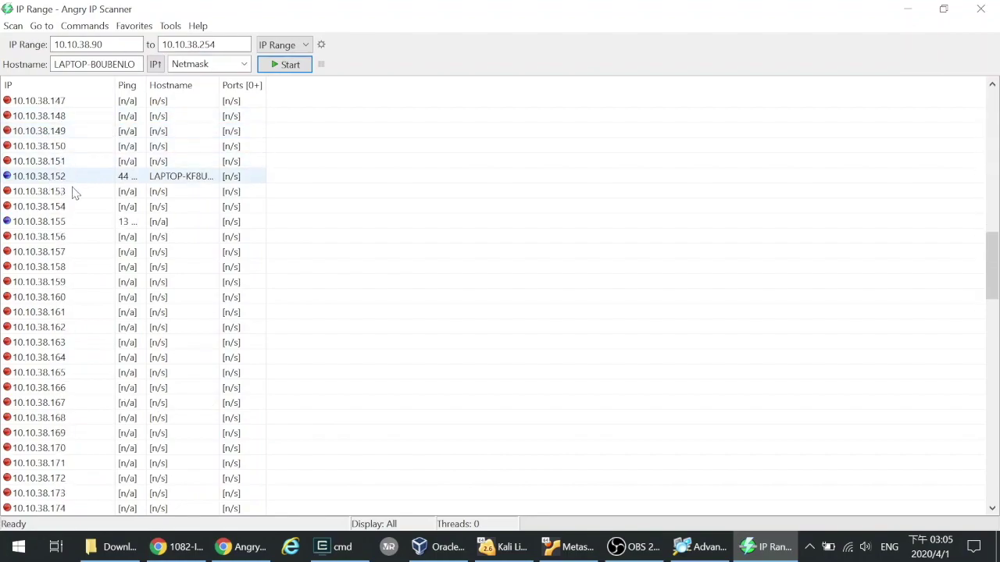
pyautogui.scroll(-7, 61, 196)
pyautogui.scroll(20, 56, 207)
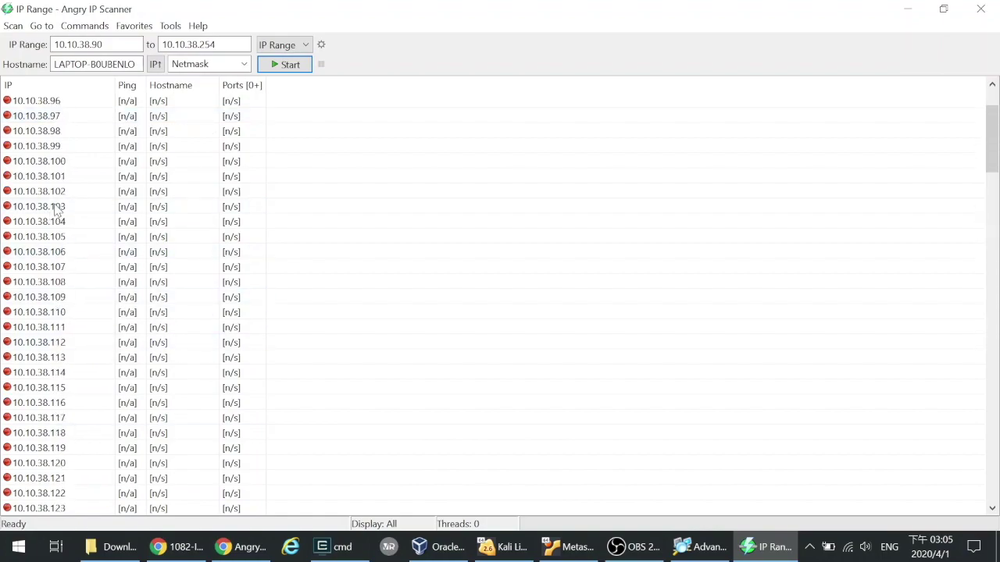
pyautogui.scroll(2, 56, 207)
# - Open the IP address details of 10.10.38.92, review its ping, hostname and ports, and close them
pyautogui.doubleClick(23, 133)
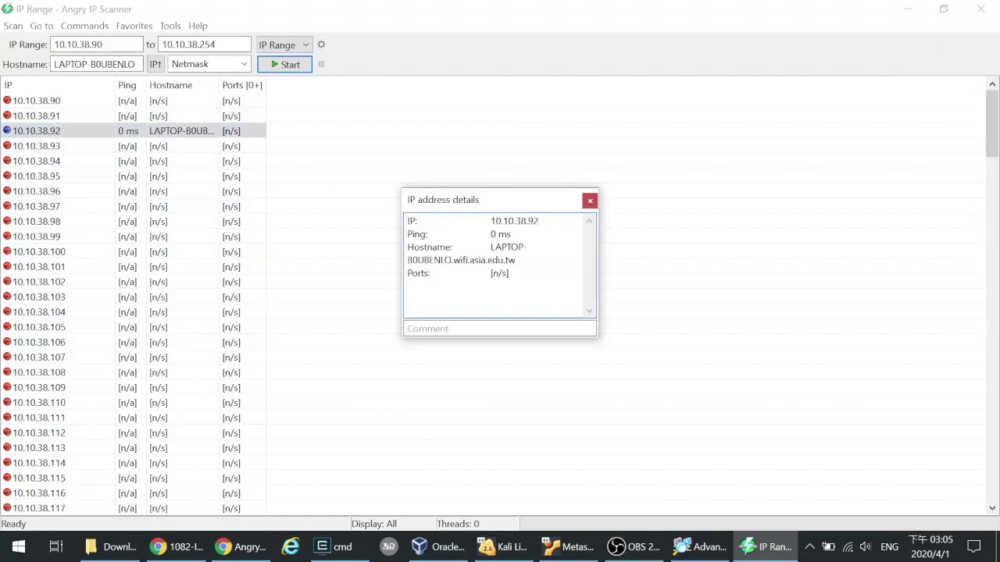
pyautogui.moveTo(490, 234); pyautogui.dragTo(512, 234)
pyautogui.click(527, 247)
pyautogui.moveTo(491, 246); pyautogui.dragTo(512, 273)
pyautogui.click(469, 285)
pyautogui.click(590, 203)
# - Open the Fetchers settings and add NetBIOS Info and MAC Address to the selected fetchers
pyautogui.click(84, 26)
pyautogui.moveTo(121, 31)
pyautogui.moveTo(64, 29)
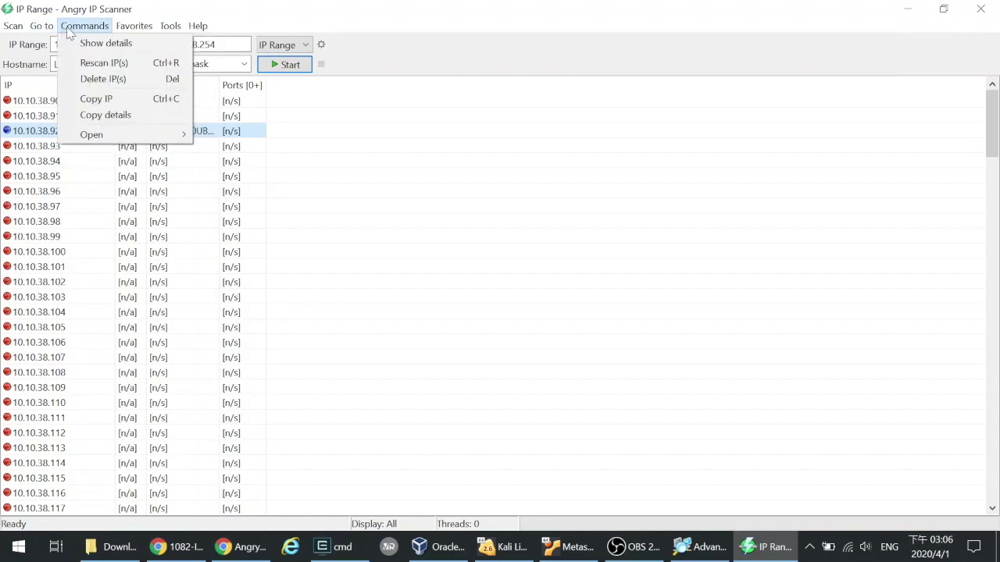
pyautogui.moveTo(172, 32)
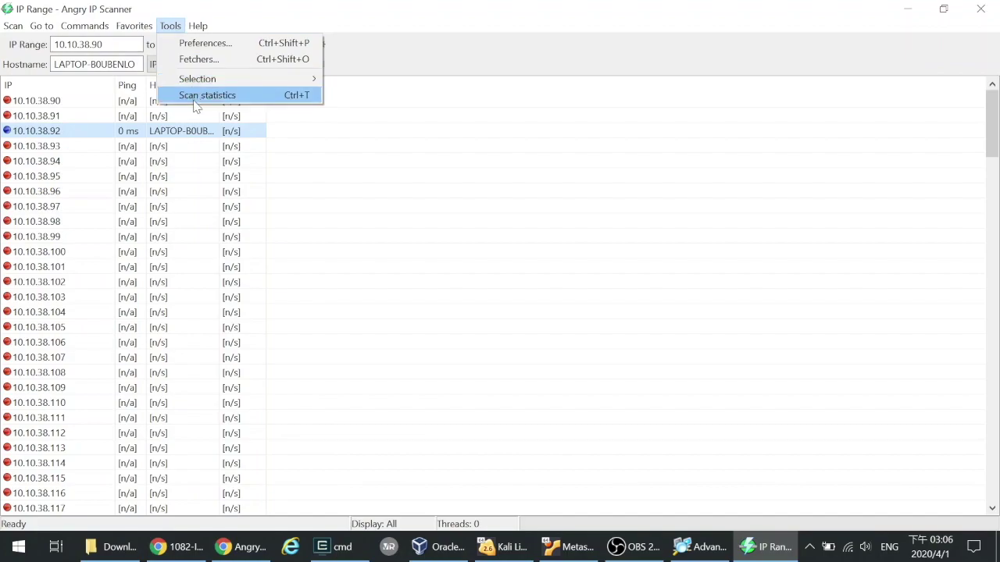
pyautogui.click(199, 60)
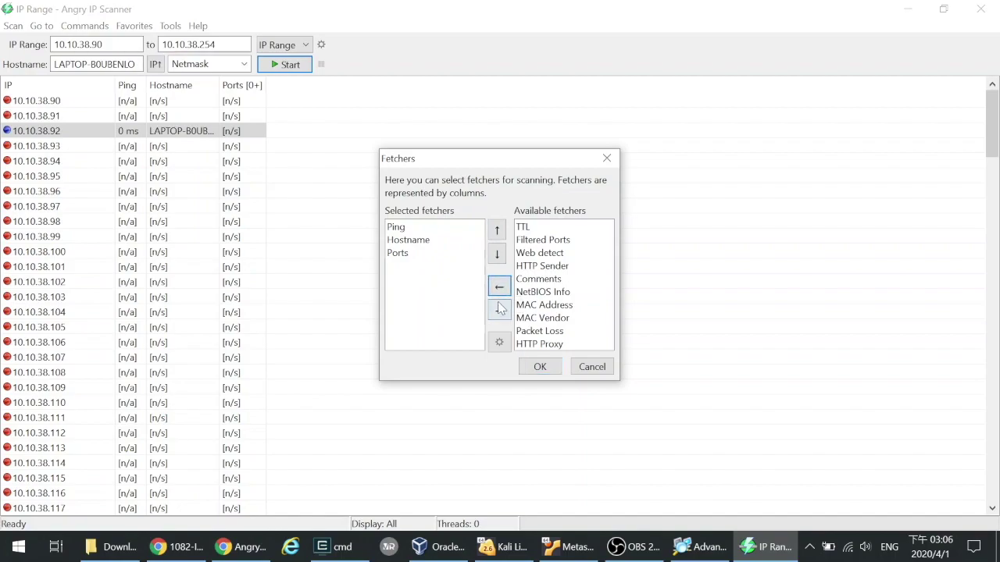
pyautogui.click(537, 280)
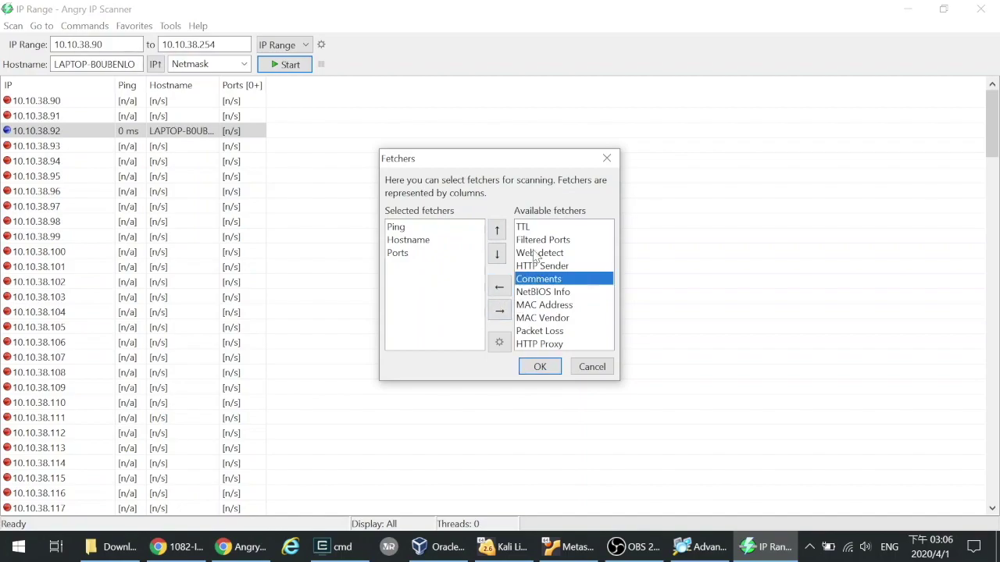
pyautogui.click(536, 293)
pyautogui.click(499, 287)
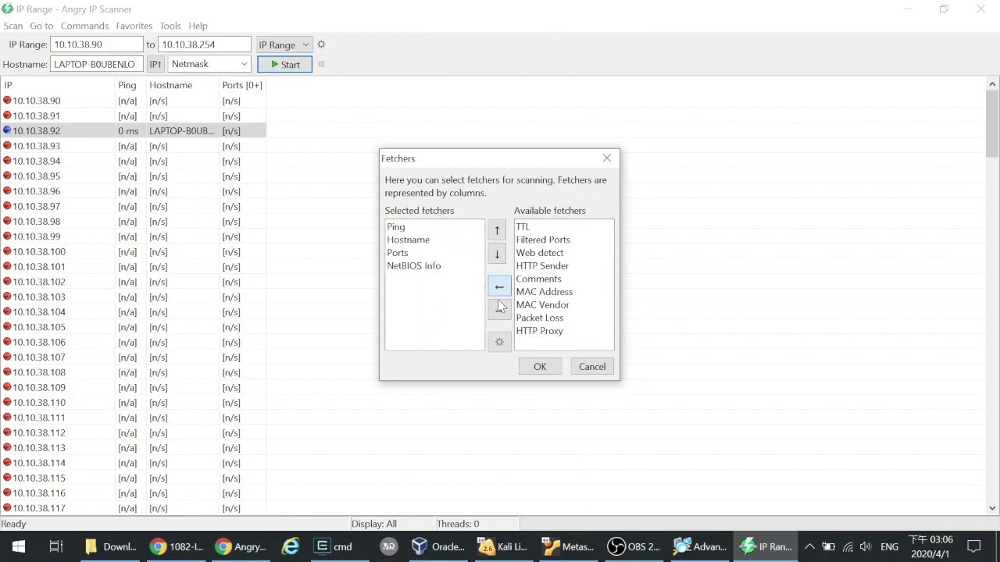
pyautogui.click(522, 293)
pyautogui.click(499, 287)
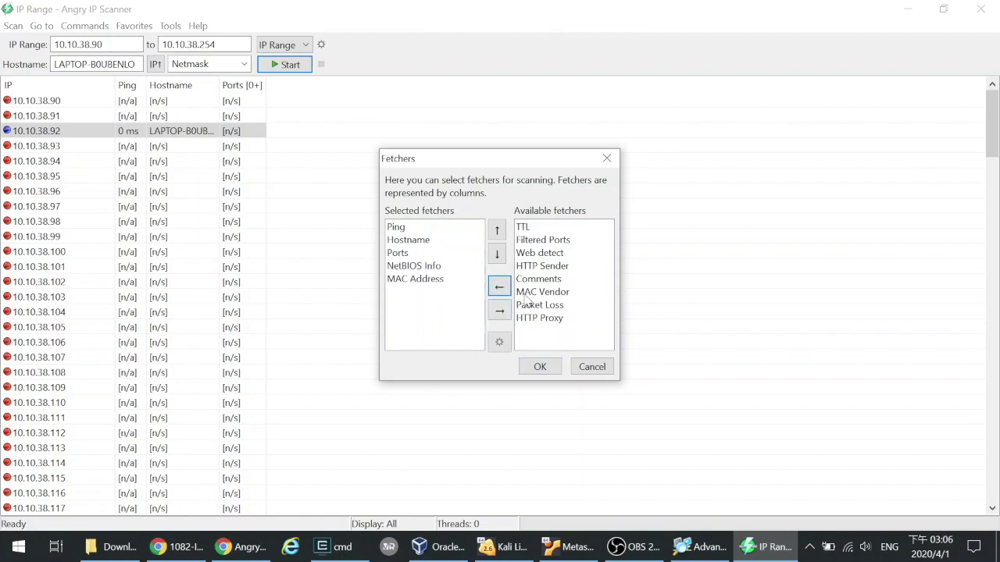
# - Add Packet Loss and TTL to the selected fetchers and apply the selection
pyautogui.click(527, 293)
pyautogui.click(531, 320)
pyautogui.click(531, 306)
pyautogui.click(502, 313)
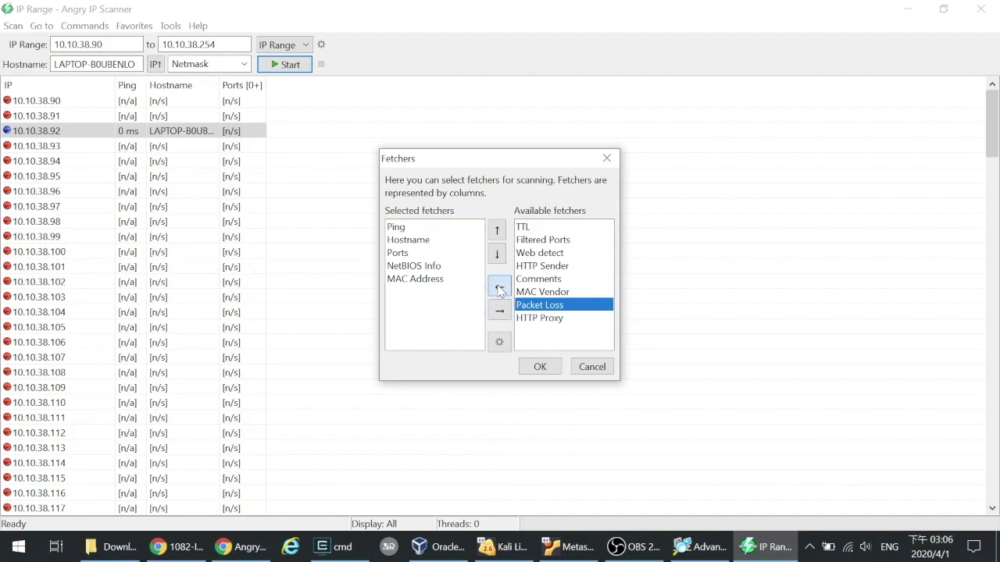
pyautogui.click(499, 286)
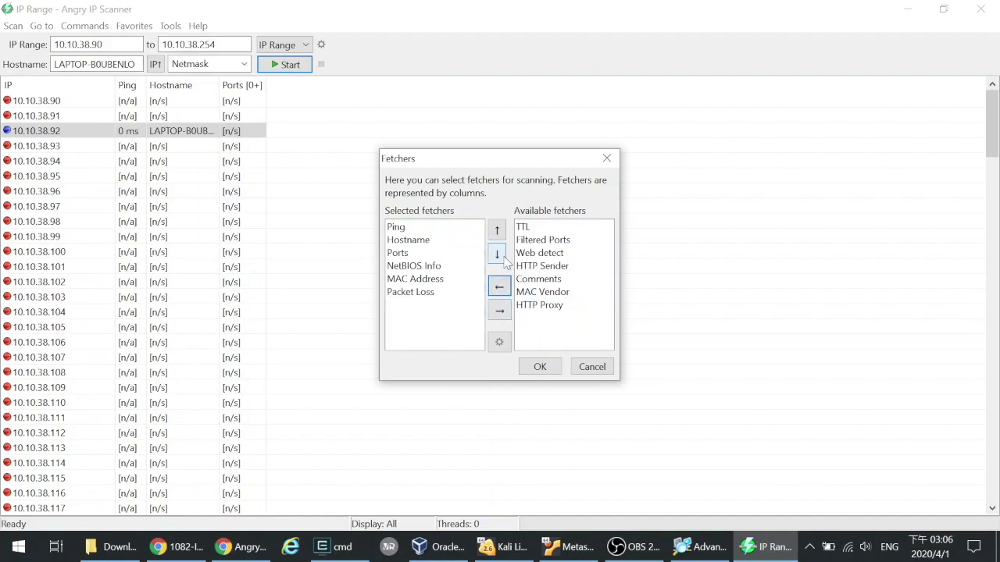
pyautogui.click(520, 228)
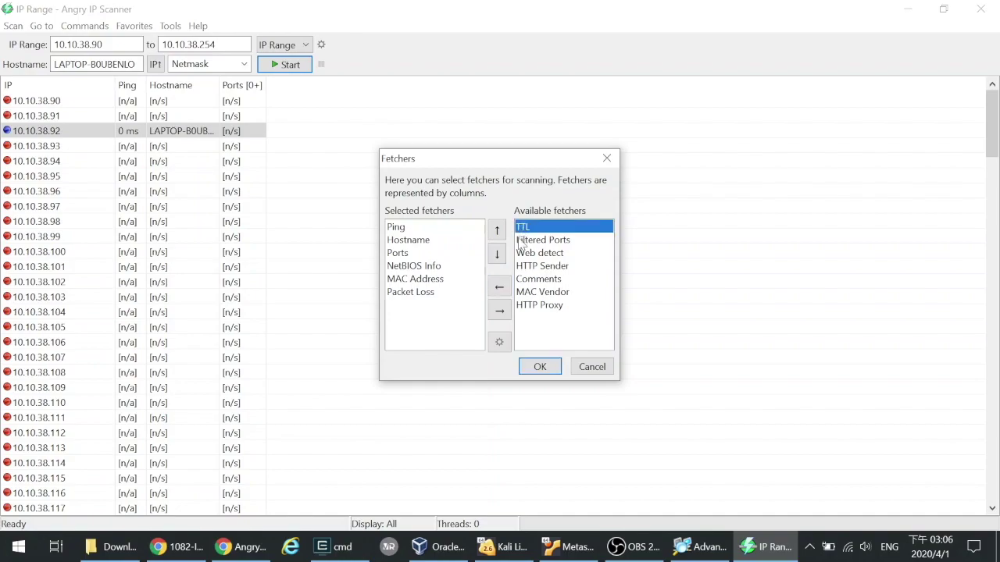
pyautogui.click(504, 291)
pyautogui.click(539, 366)
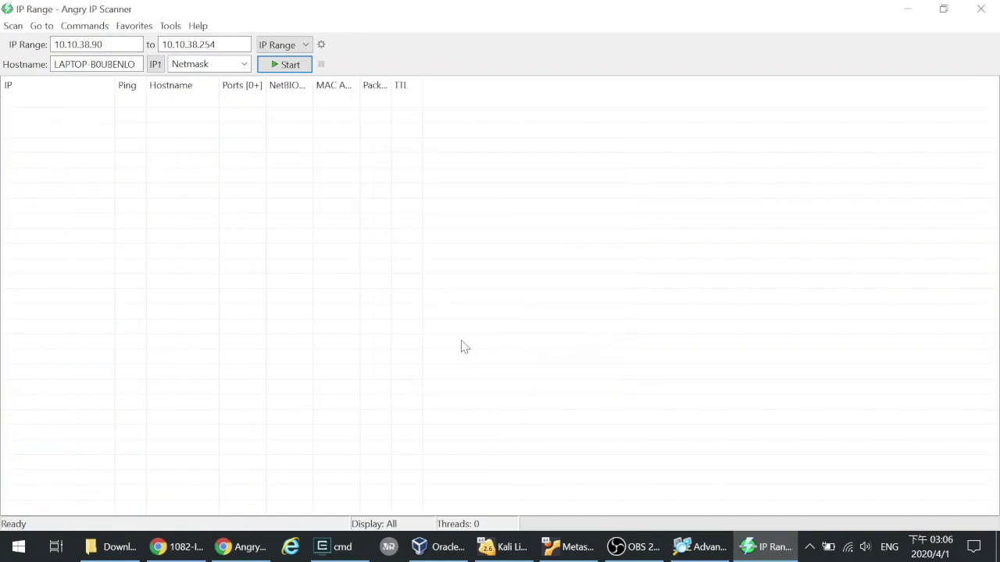
# - Rescan 10.10.38.90 to 10.10.38.254 with the added fetchers, widen the Packet Loss column, and close the statistics and the scanner
pyautogui.click(286, 65)
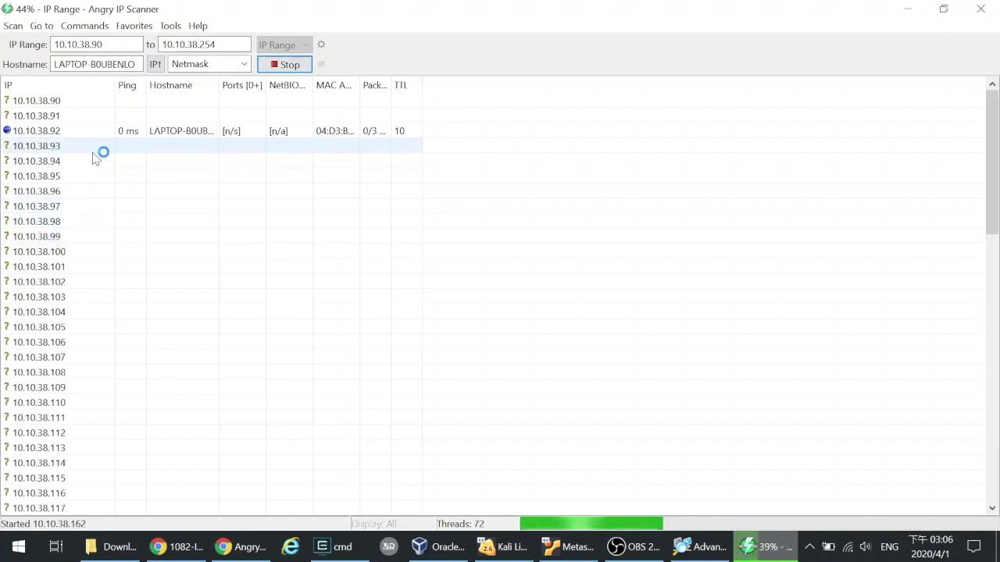
pyautogui.moveTo(420, 83)
pyautogui.mouseDown()
pyautogui.moveTo(441, 84)
pyautogui.moveTo(397, 79)
pyautogui.moveTo(425, 78)
pyautogui.mouseUp()
pyautogui.click(295, 68)
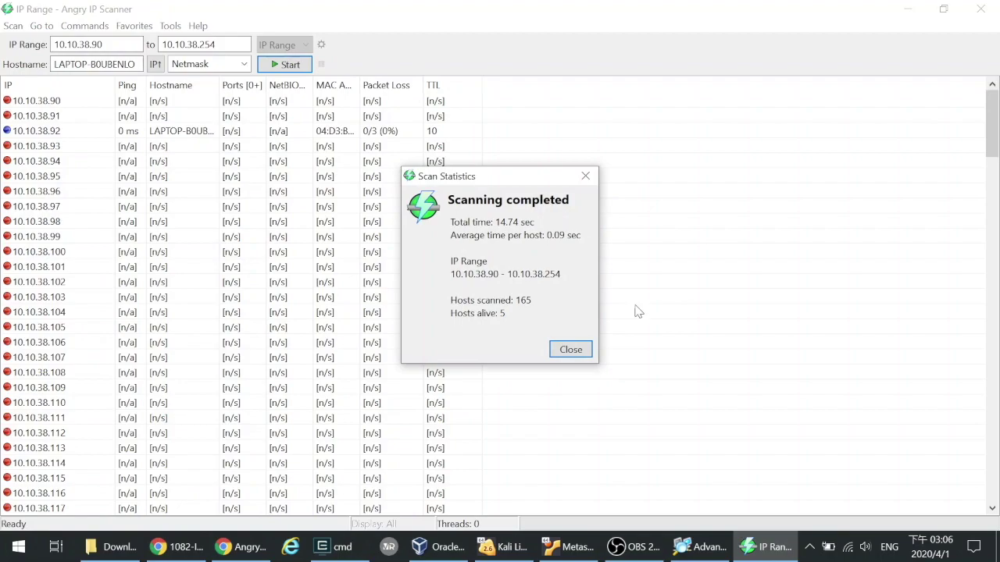
pyautogui.click(576, 353)
pyautogui.click(981, 9)
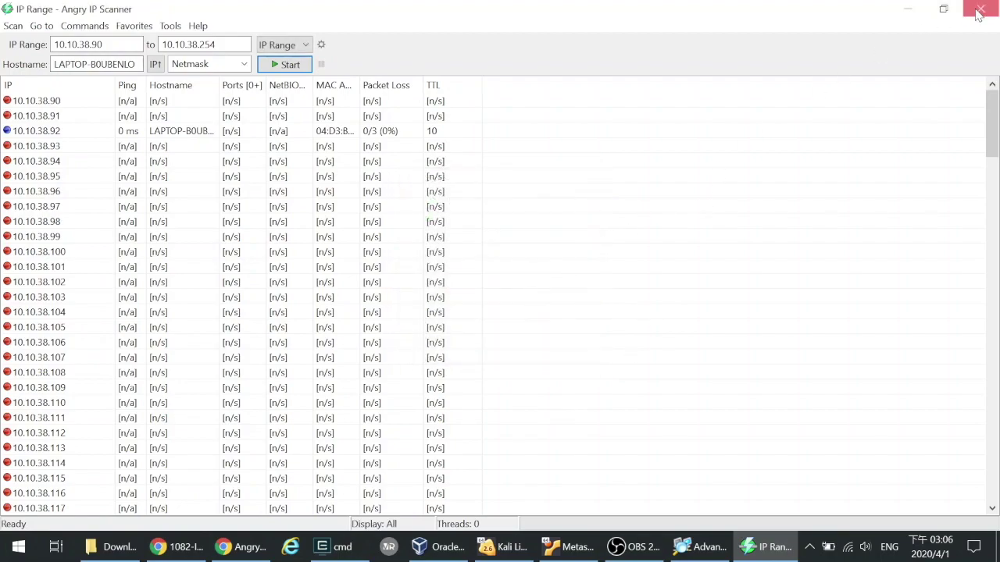
# - Switch to the Kali Linux 2 virtual machine, log in with the account password, and move its Angry IP Scanner window away from the desktop's edge
pyautogui.click(547, 547)
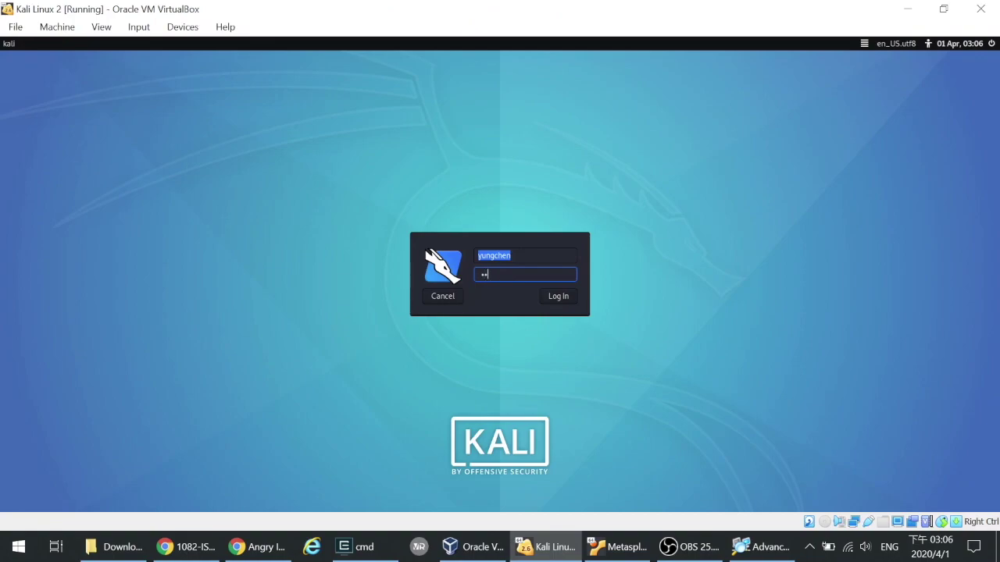
pyautogui.press('Return')
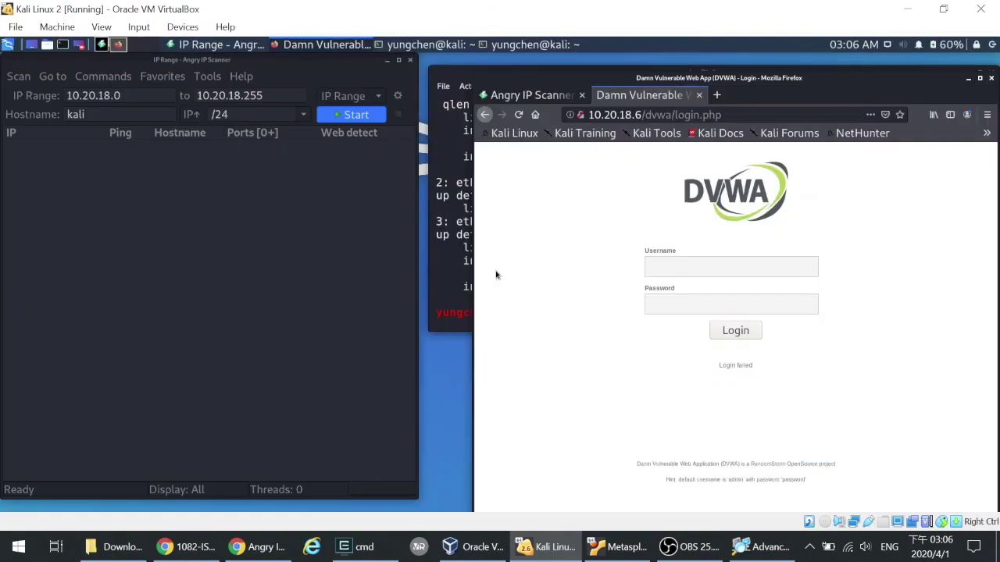
pyautogui.moveTo(310, 76); pyautogui.dragTo(401, 96)
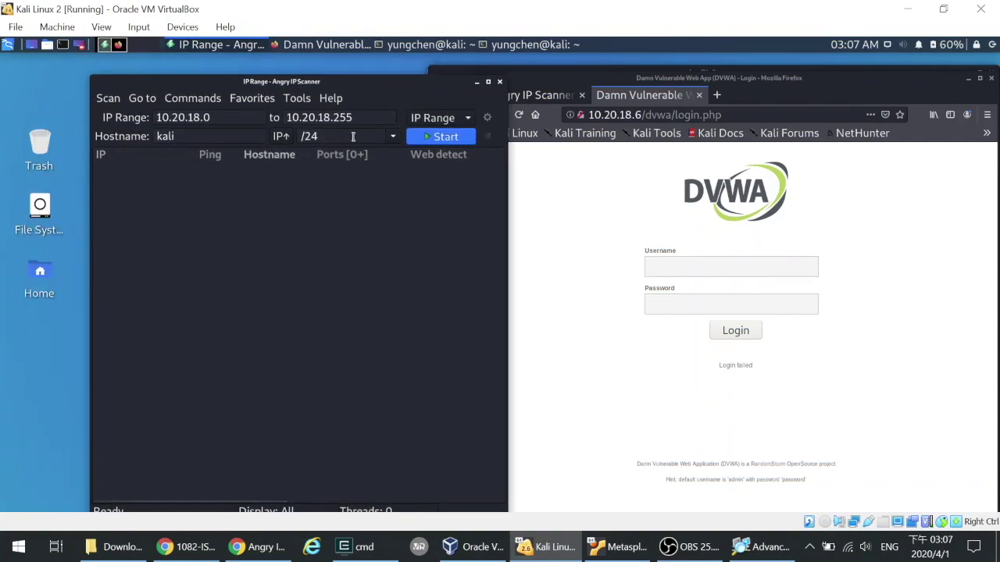
# - Close and relaunch Angry IP Scanner in Kali, widen its window to show all fetcher columns, and move it away from the desktop's edge
pyautogui.click(500, 82)
pyautogui.click(207, 270)
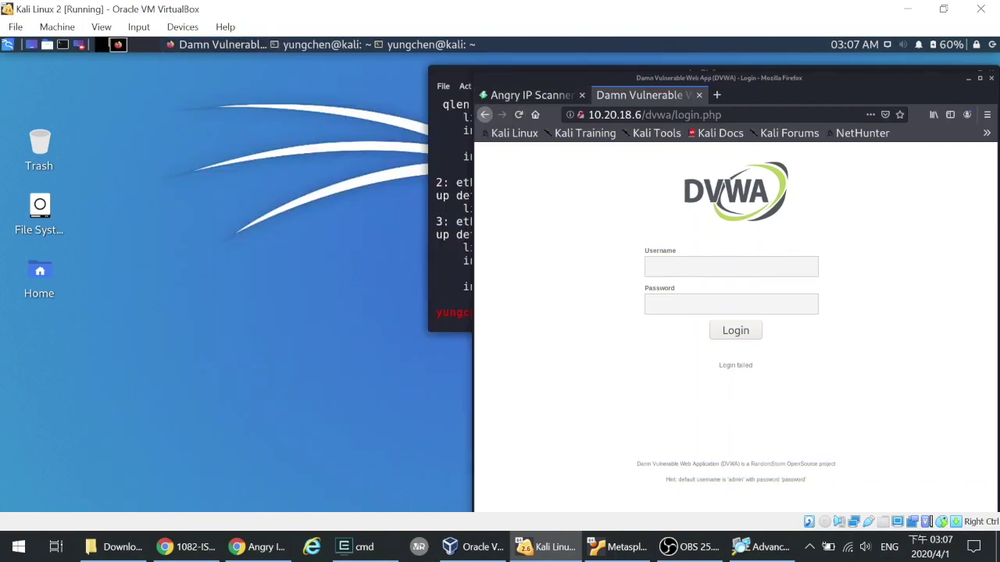
pyautogui.click(8, 45)
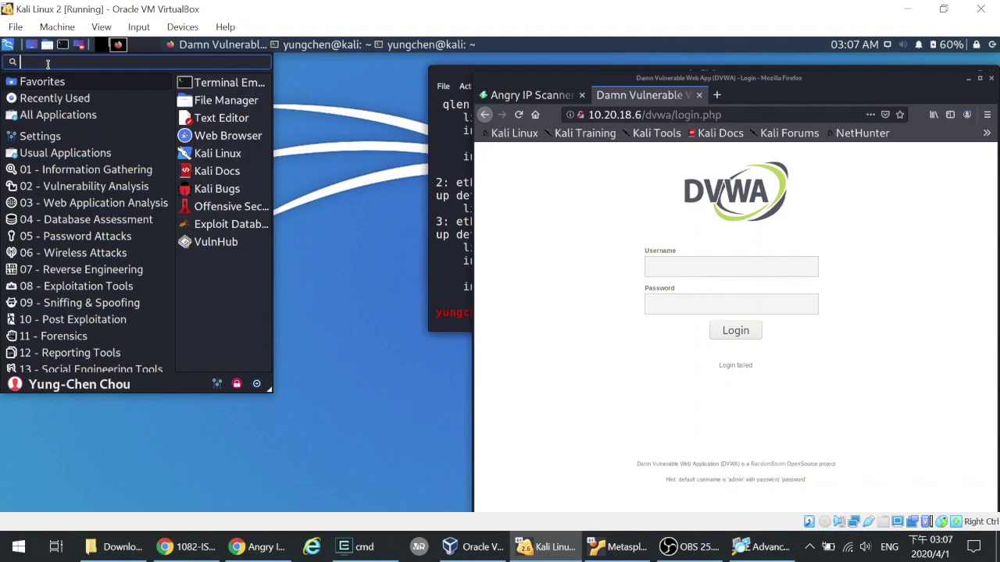
pyautogui.write('ang')
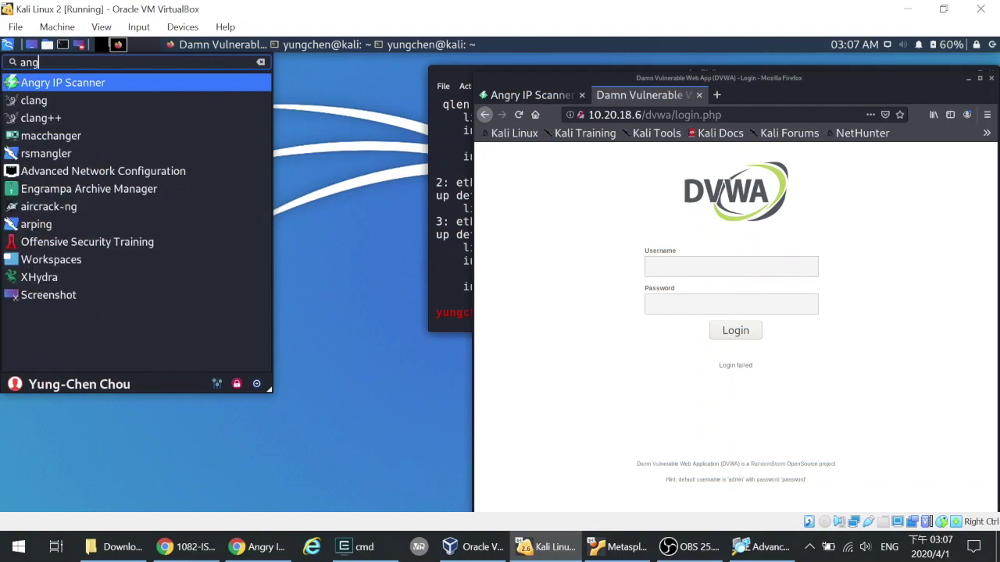
pyautogui.click(101, 86)
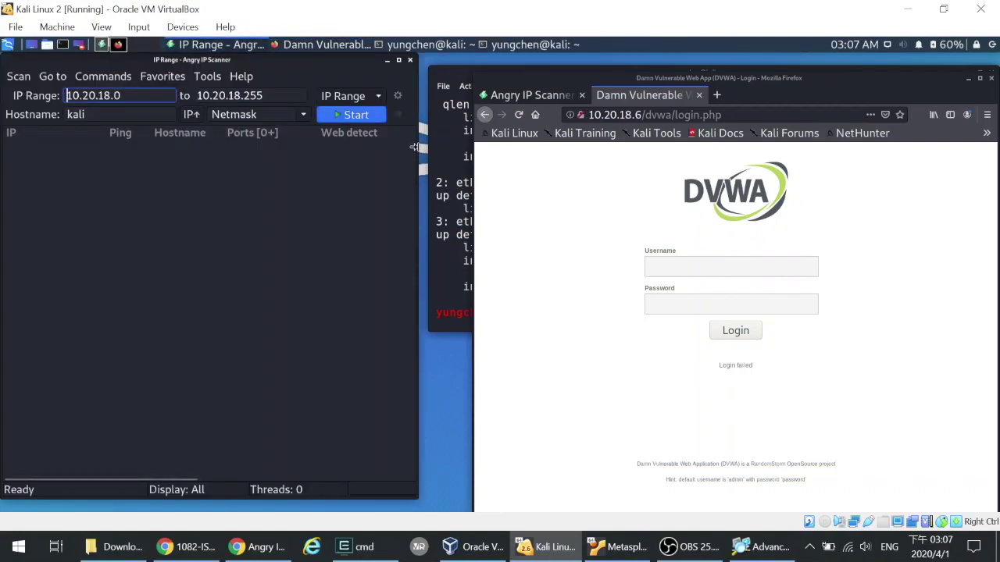
pyautogui.moveTo(414, 147); pyautogui.dragTo(910, 146)
pyautogui.moveTo(495, 67); pyautogui.dragTo(541, 70)
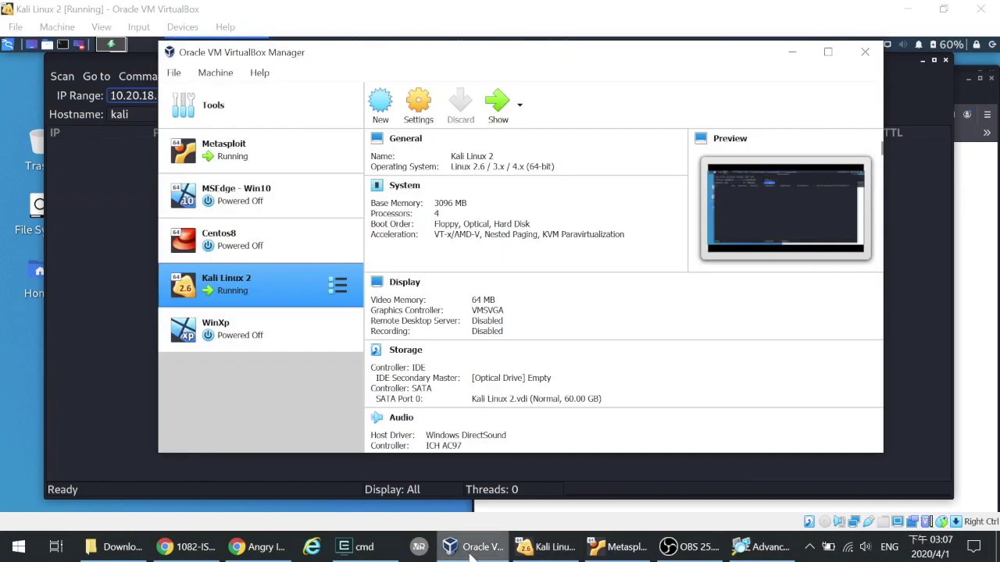
# - Switch to the VirtualBox Manager and start the WinXp virtual machine
pyautogui.click(472, 547)
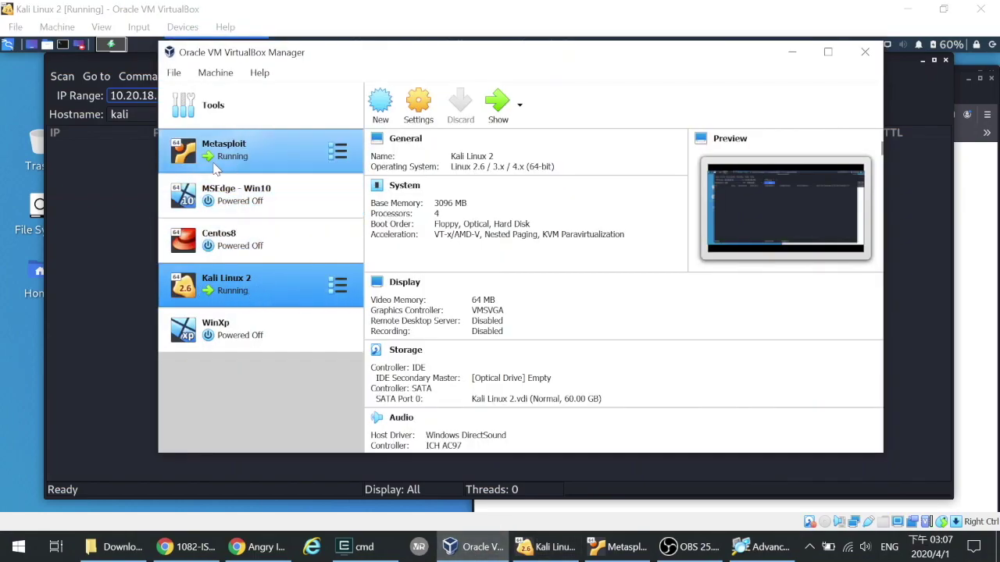
pyautogui.click(272, 344)
pyautogui.click(257, 290)
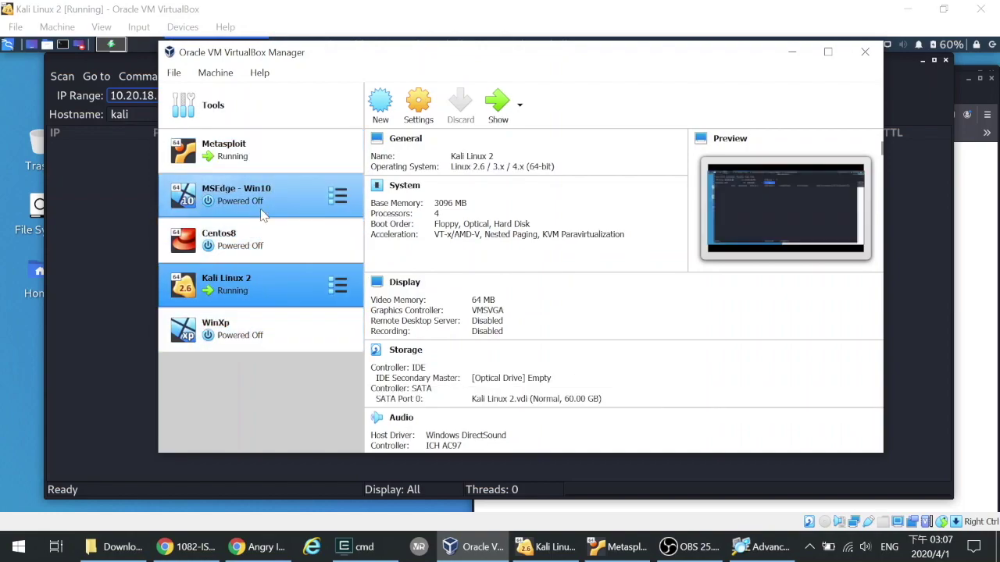
pyautogui.click(266, 204)
pyautogui.click(328, 334)
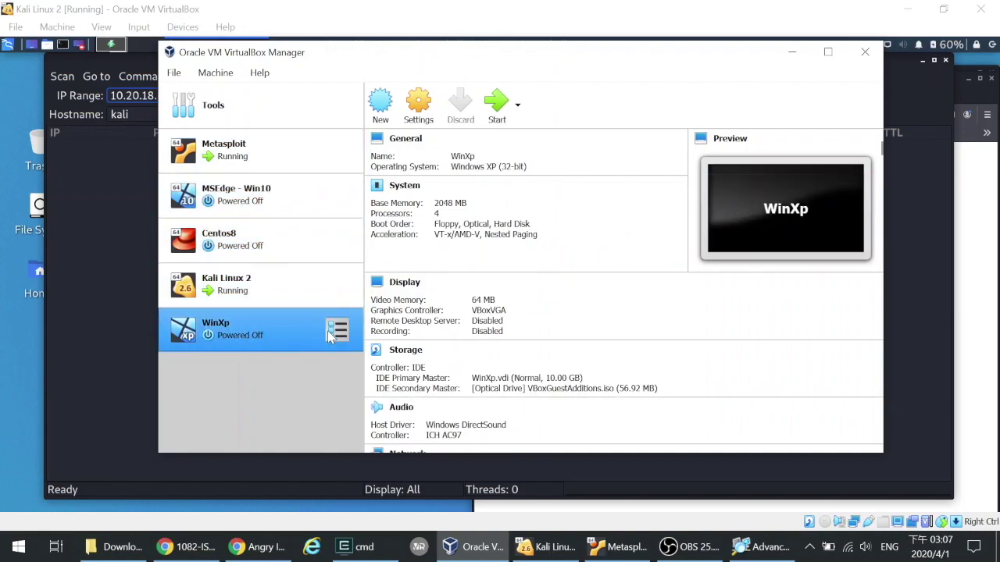
pyautogui.click(492, 110)
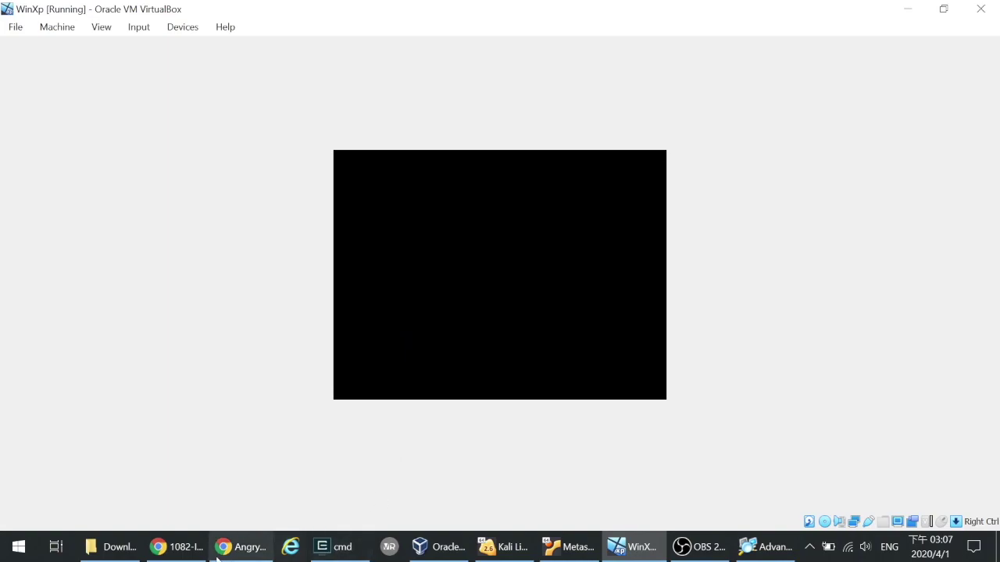
# - Check which network adapter 1 of the Metasploit virtual machine is attached to, and leave its settings without changes
pyautogui.moveTo(175, 556)
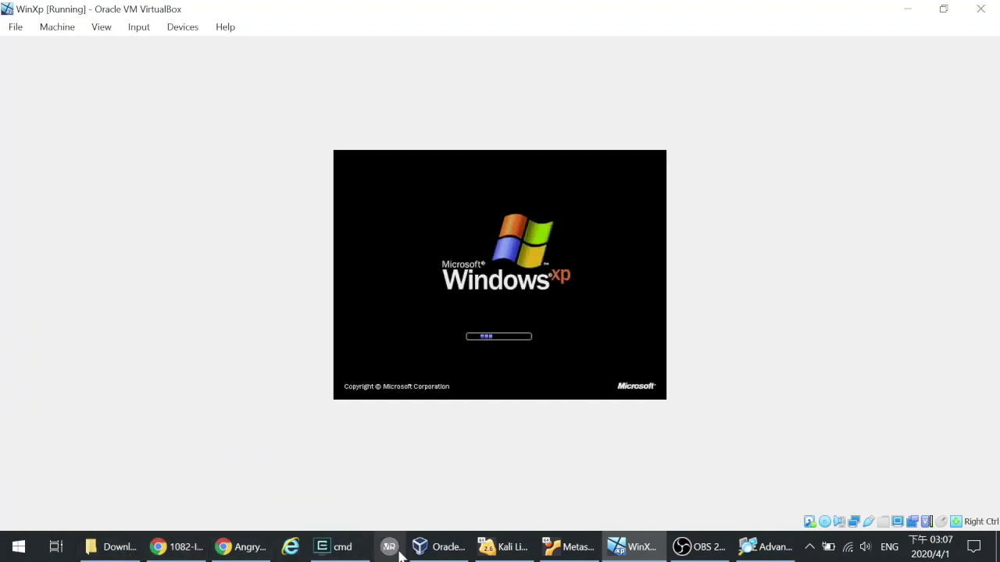
pyautogui.click(438, 548)
pyautogui.click(273, 167)
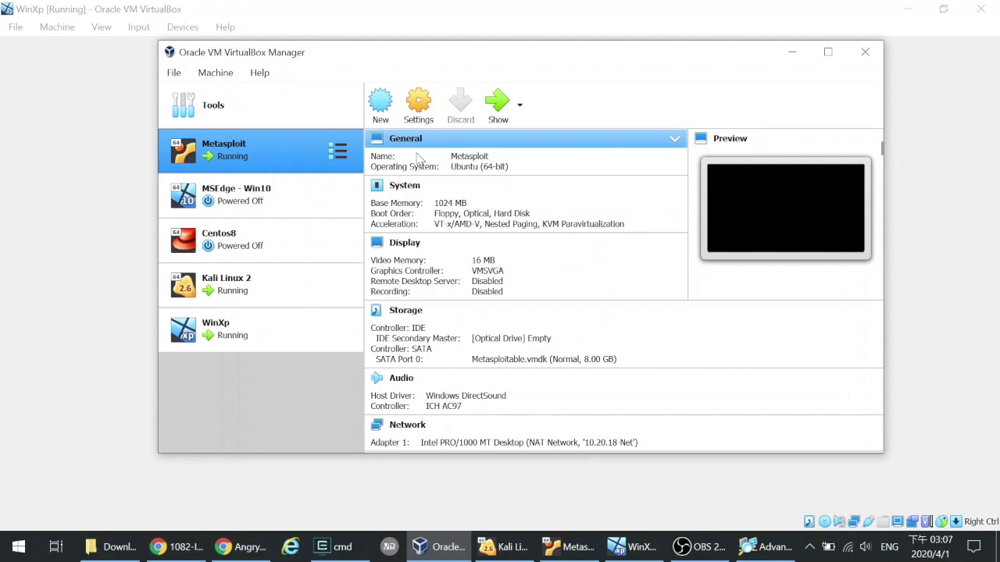
pyautogui.click(418, 110)
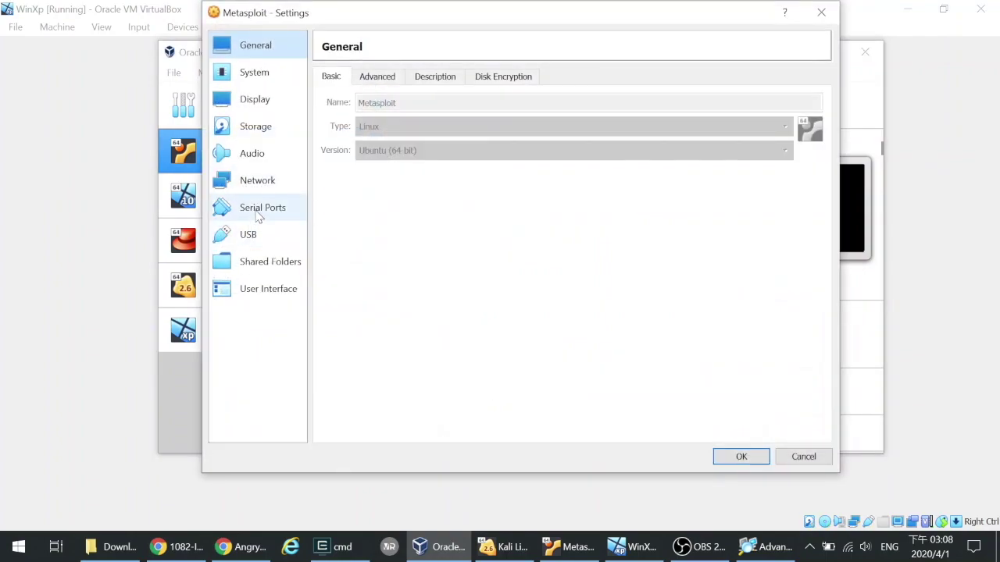
pyautogui.click(264, 187)
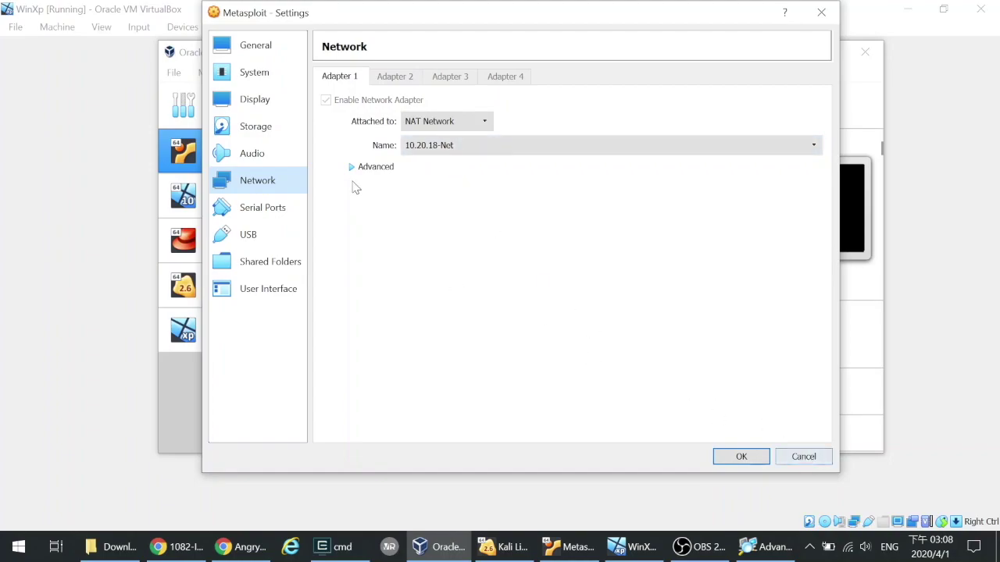
pyautogui.click(805, 458)
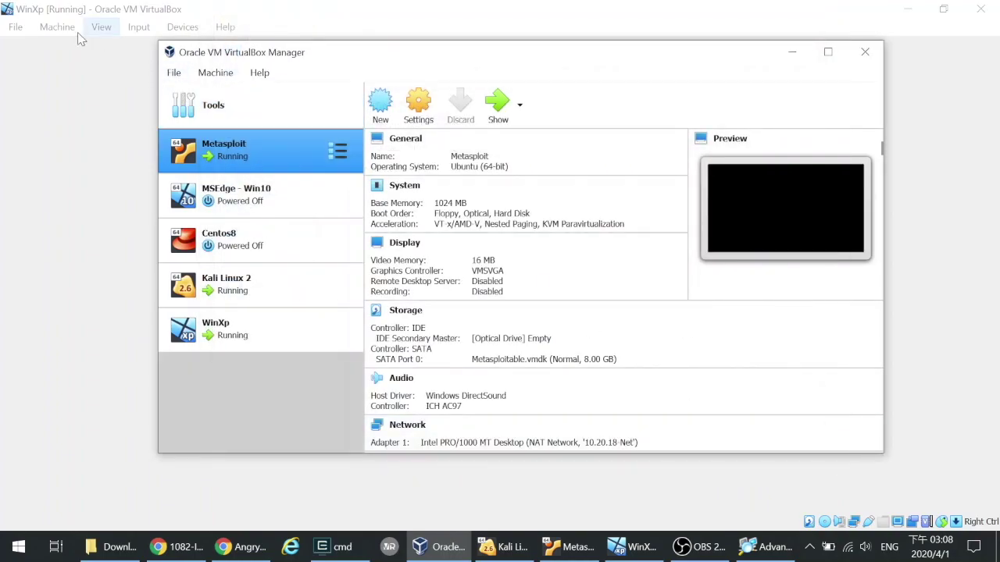
# - Review the details of the 10.20.18-Net NAT network in the VirtualBox preferences, and leave them without changes
pyautogui.click(128, 17)
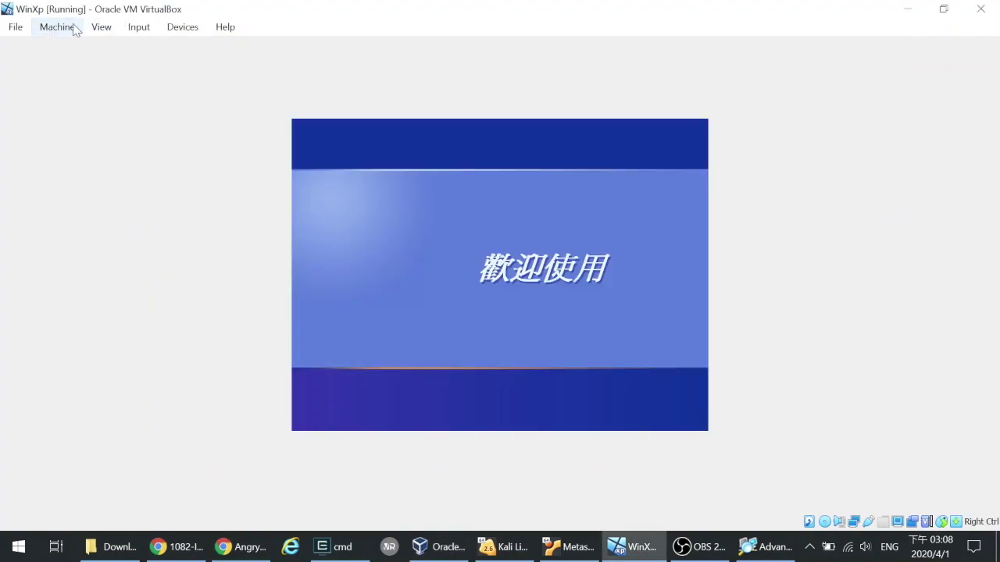
pyautogui.click(449, 551)
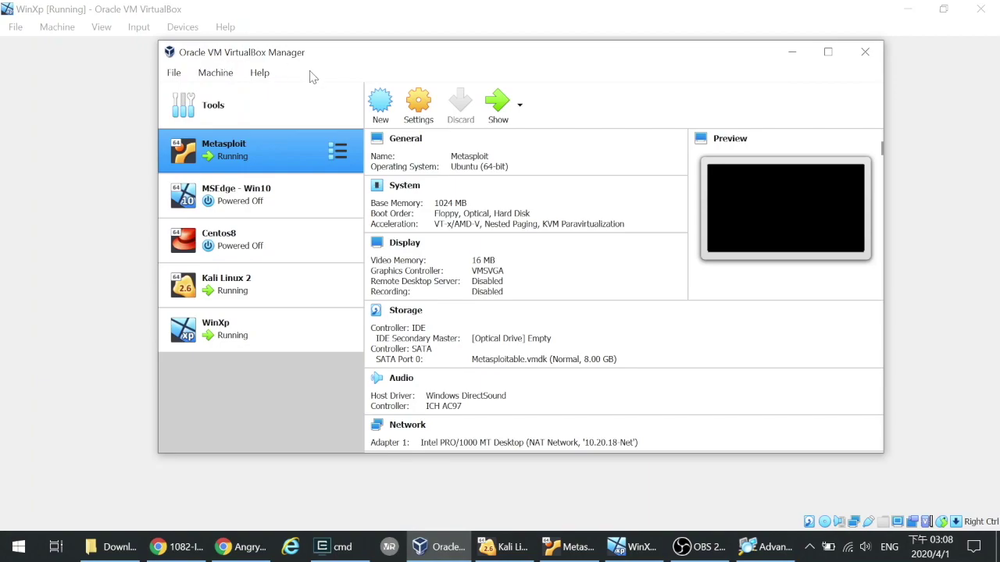
pyautogui.click(173, 73)
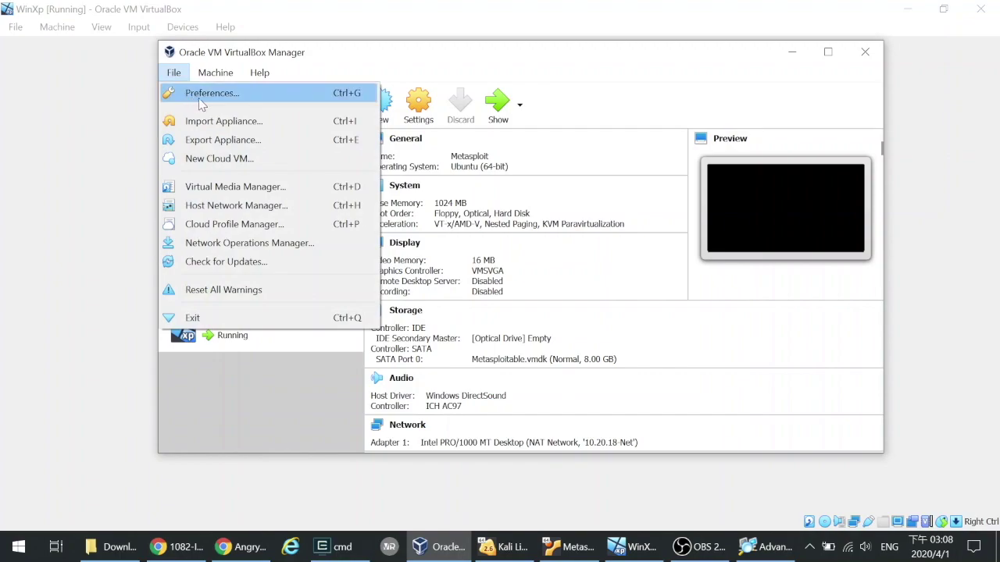
pyautogui.click(201, 97)
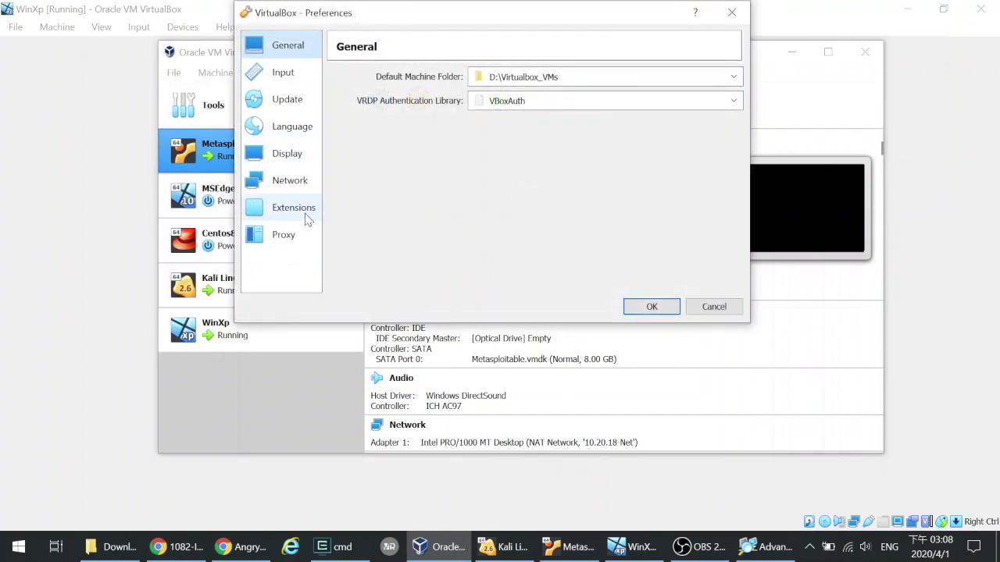
pyautogui.click(301, 182)
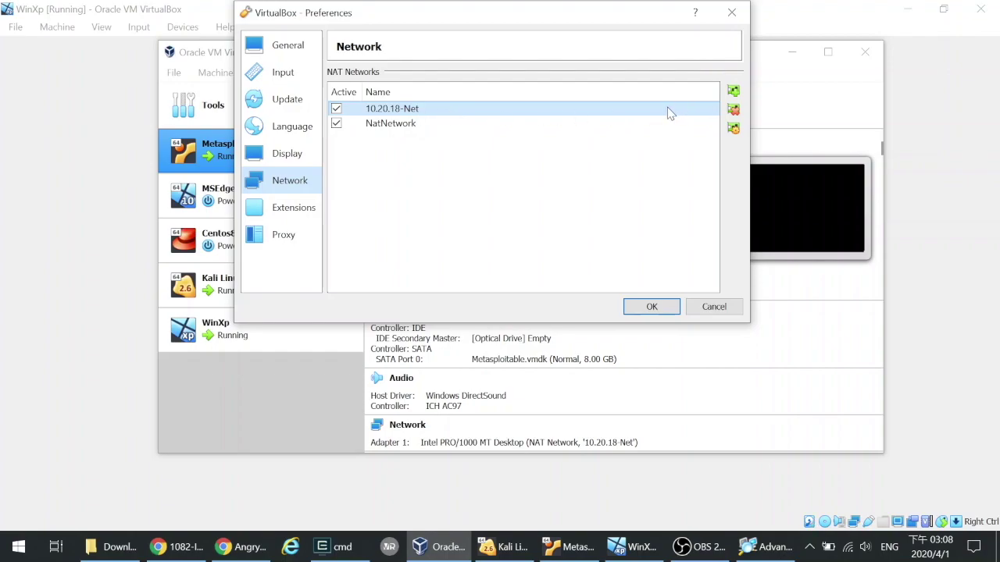
pyautogui.moveTo(668, 113)
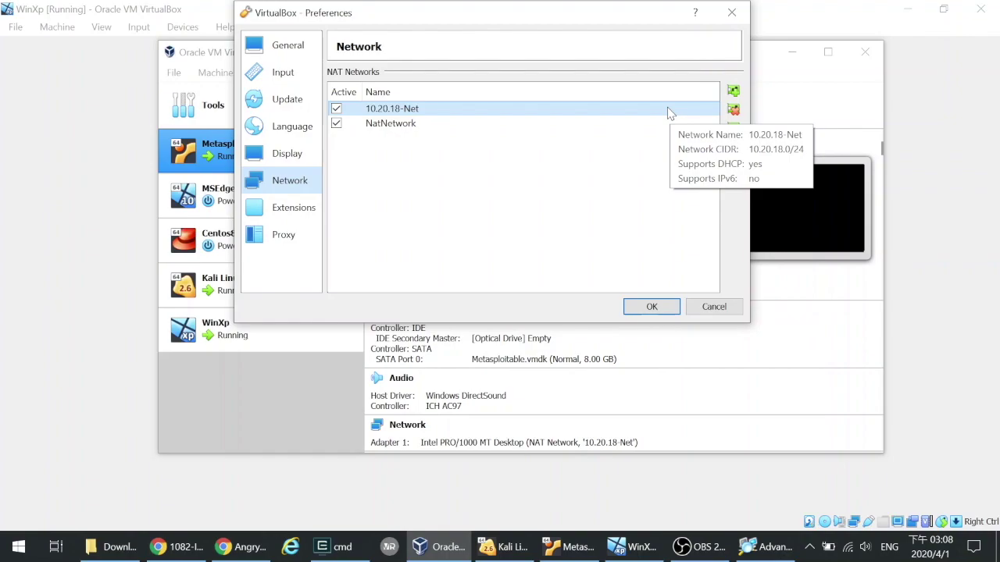
pyautogui.doubleClick(668, 114)
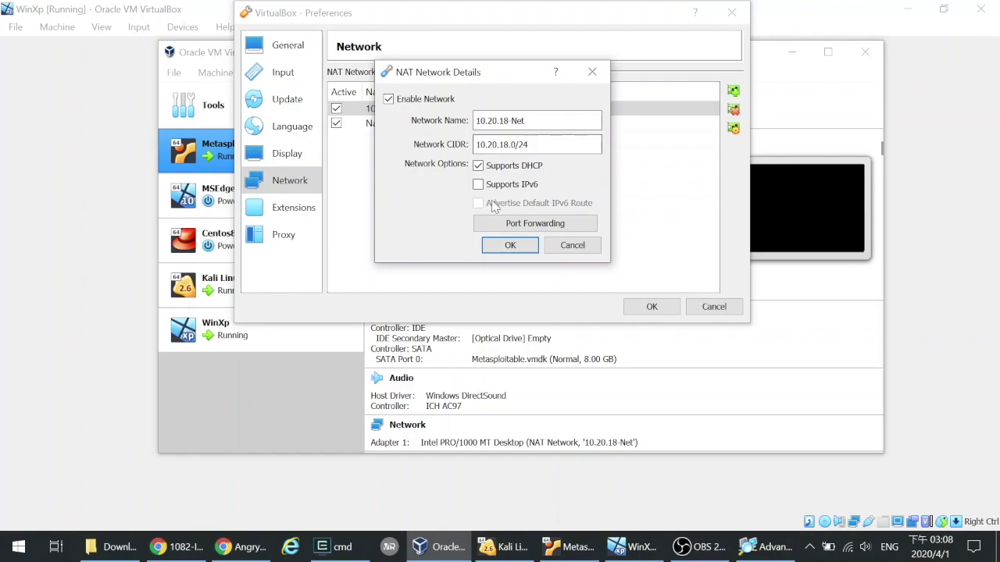
pyautogui.click(573, 247)
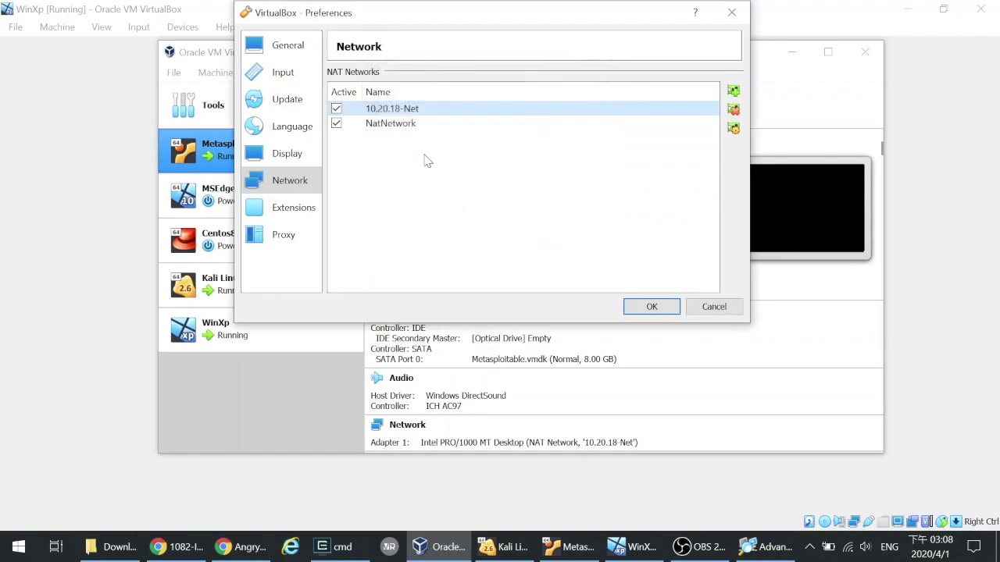
pyautogui.click(712, 310)
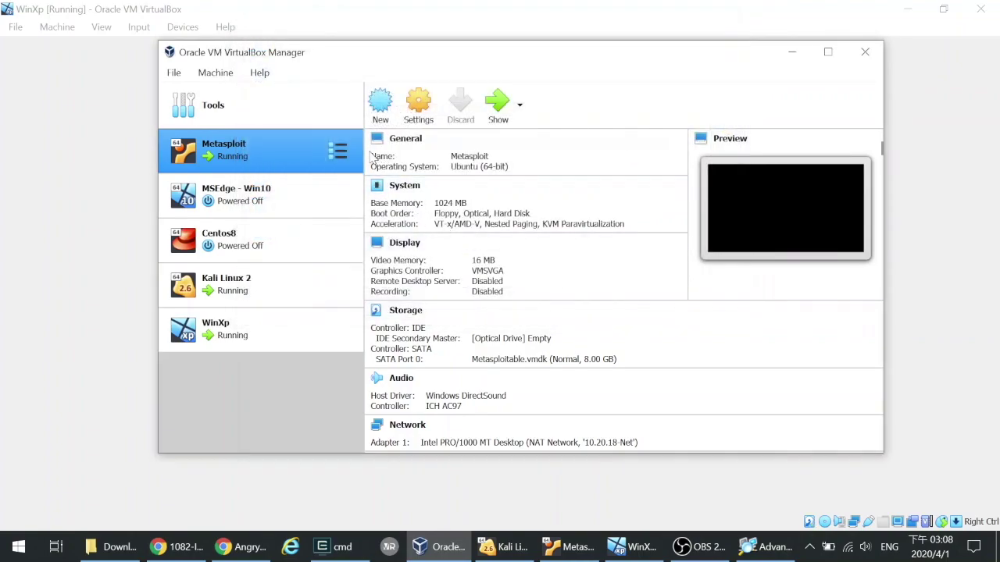
# - Check the network attachments of adapters 1 and 2 of the Kali Linux 2 virtual machine, and leave its settings without changes
pyautogui.click(234, 289)
pyautogui.click(418, 106)
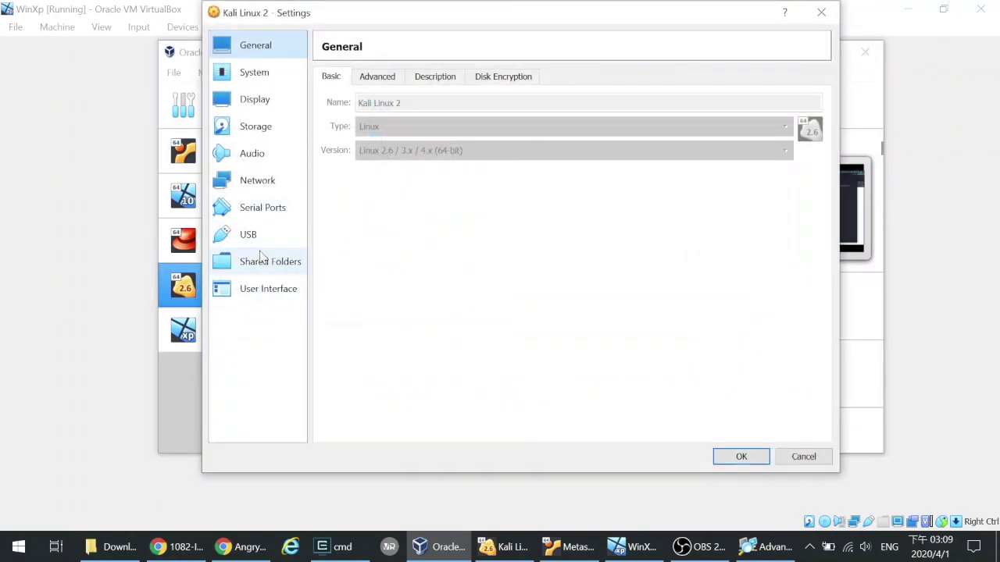
pyautogui.click(258, 186)
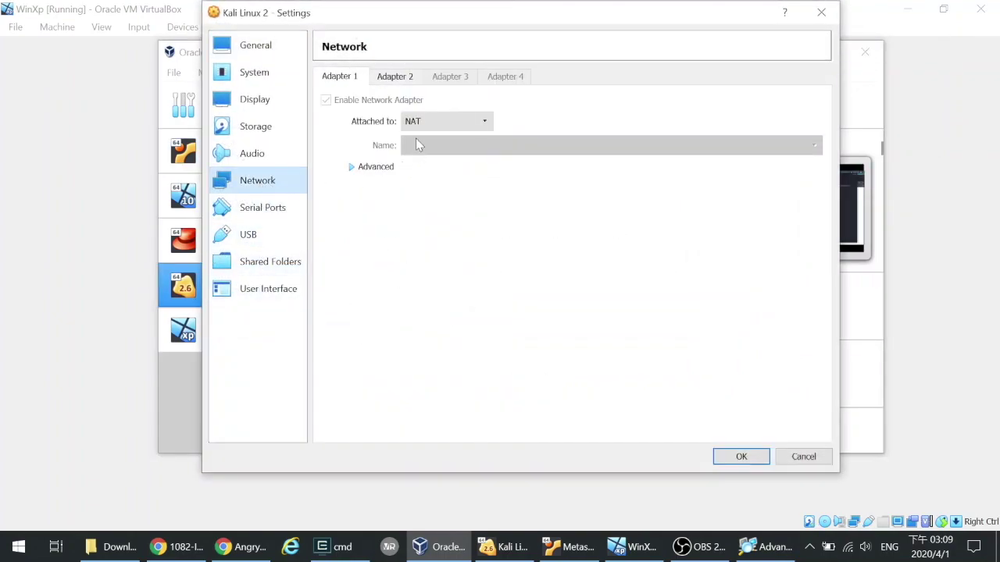
pyautogui.click(393, 78)
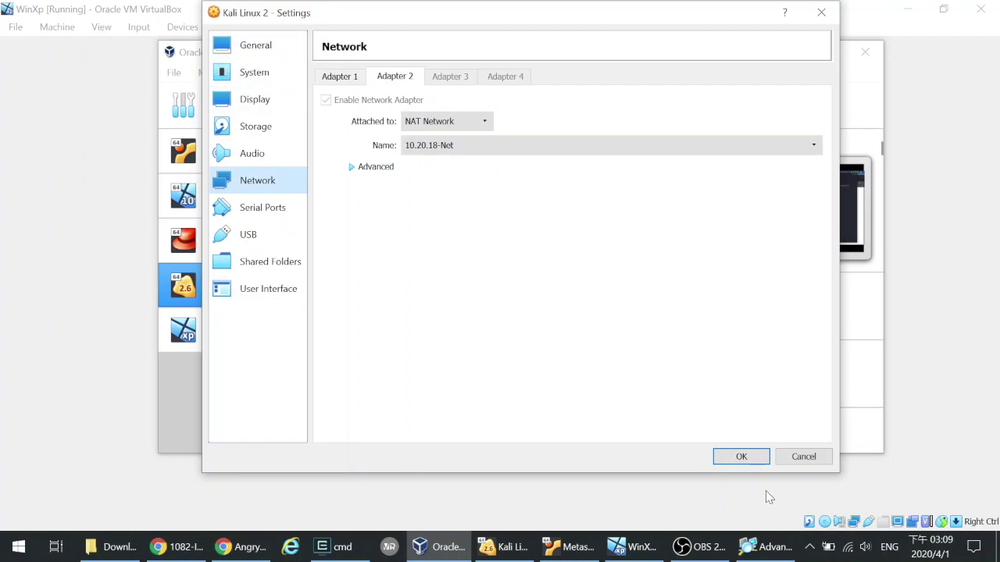
pyautogui.click(801, 457)
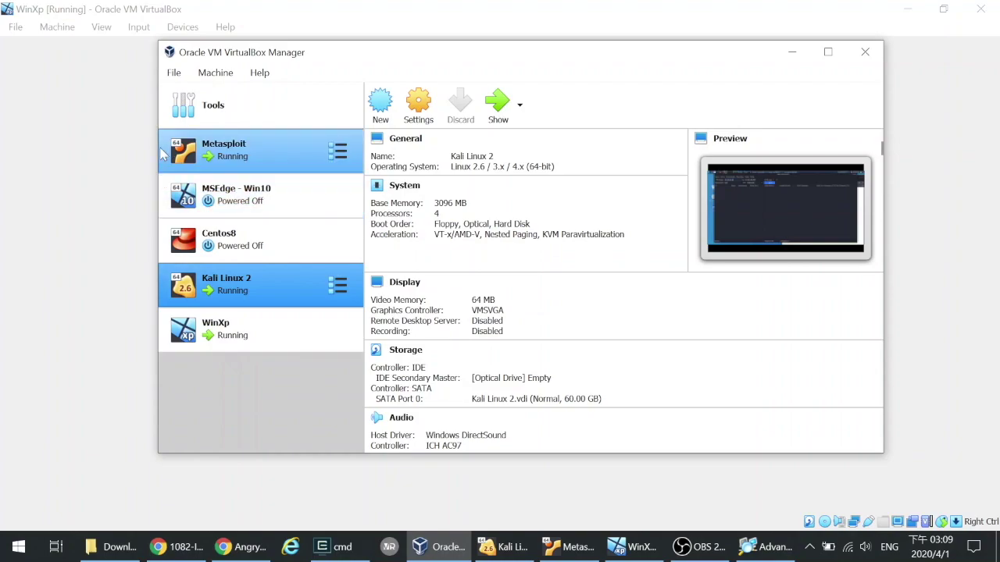
# - Check the network attachments of adapters 1 and 2 of the WinXp virtual machine, and leave its settings without changes
pyautogui.click(233, 156)
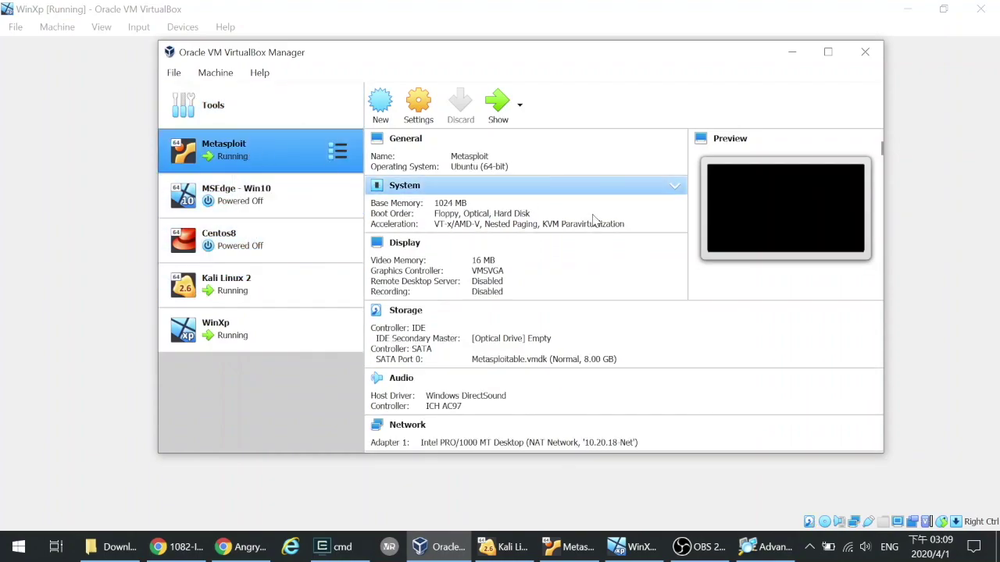
pyautogui.click(269, 325)
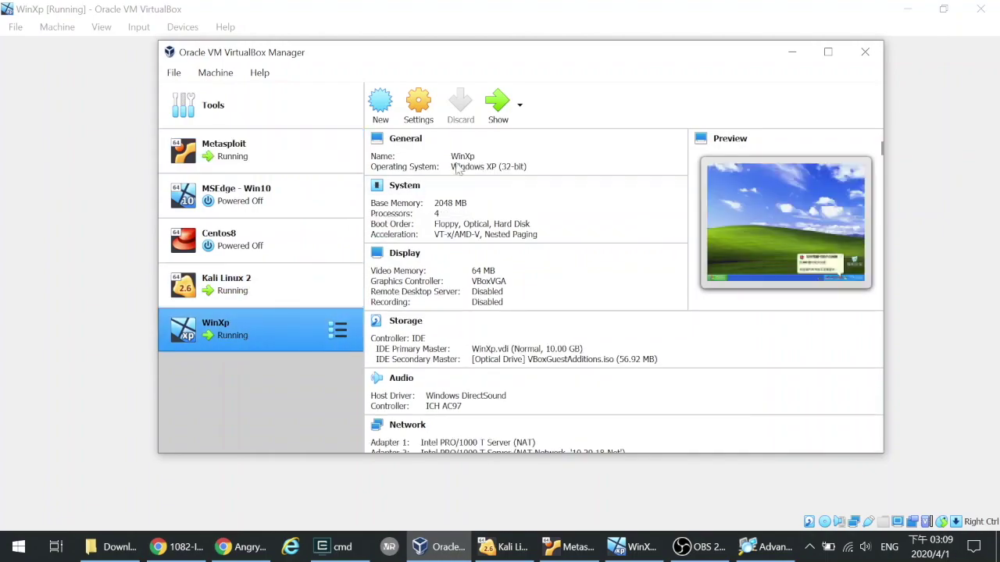
pyautogui.click(418, 105)
pyautogui.click(290, 188)
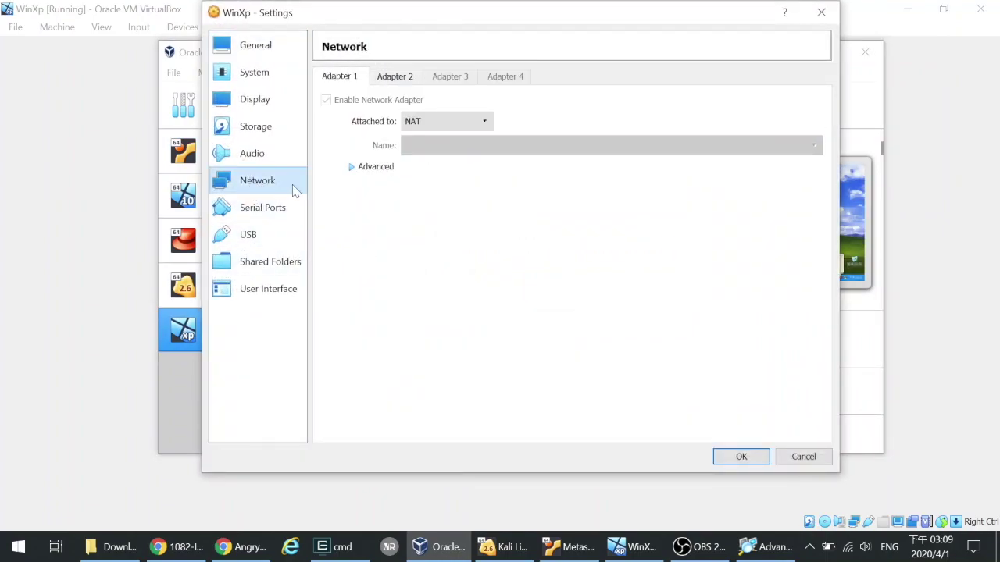
pyautogui.click(387, 75)
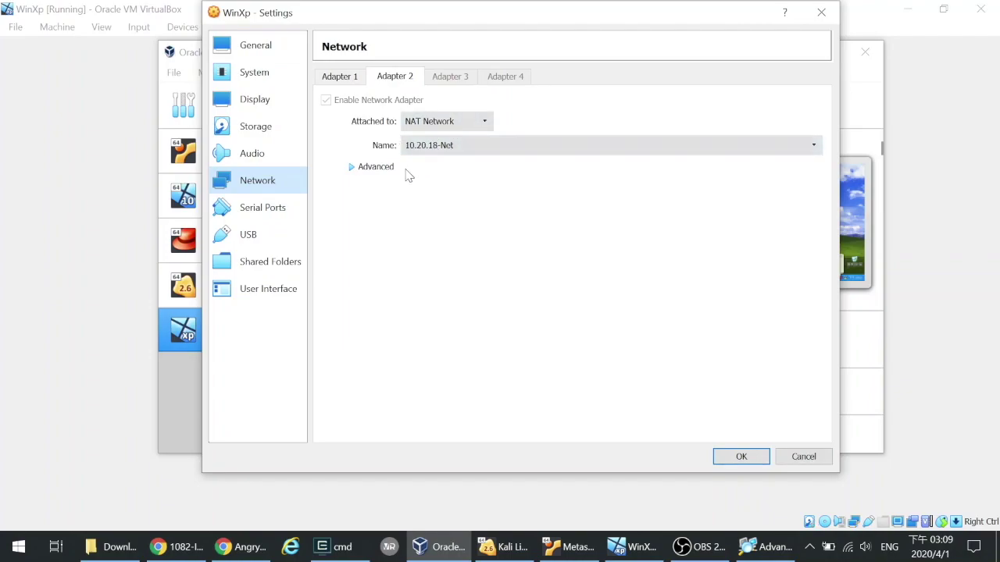
pyautogui.click(800, 467)
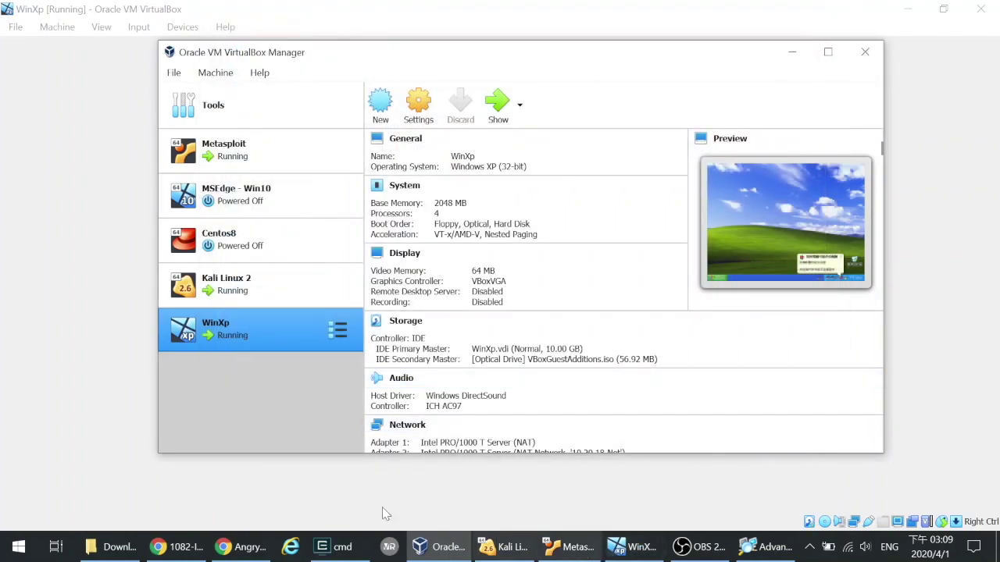
# - Return to the Kali Linux 2 virtual machine and start scanning the range 10.20.18.0 to 10.20.18.255 in Angry IP Scanner
pyautogui.click(503, 547)
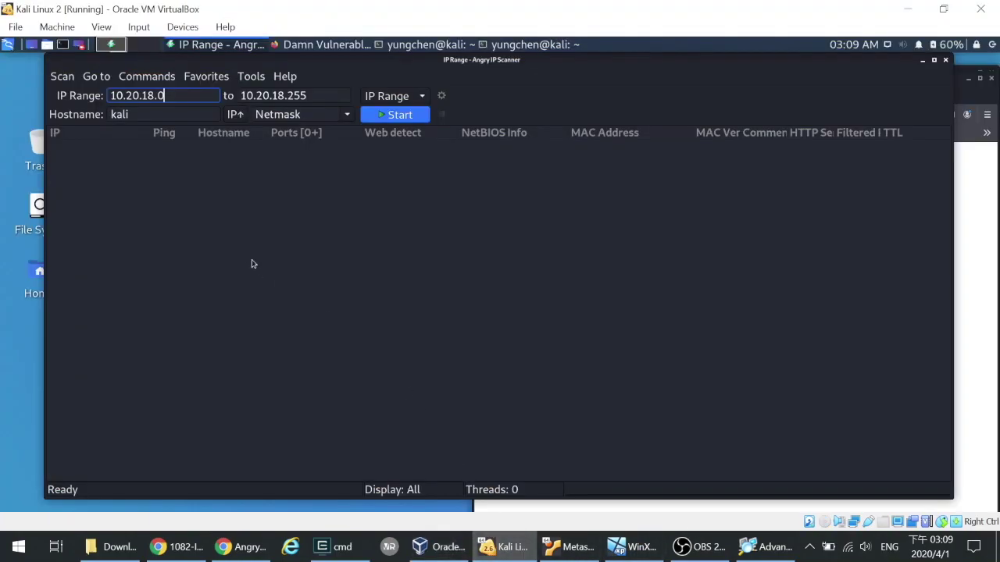
pyautogui.click(171, 97)
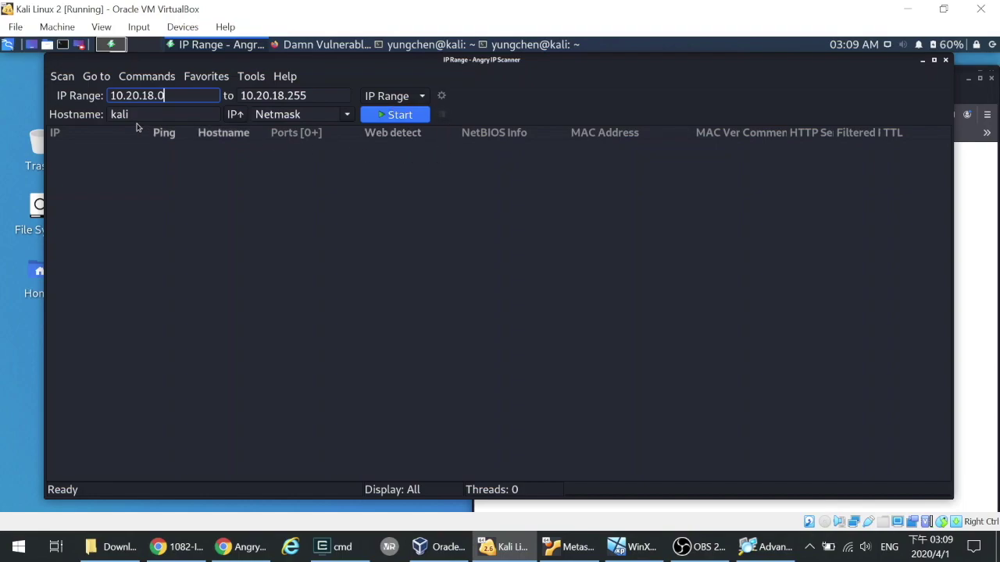
pyautogui.click(402, 118)
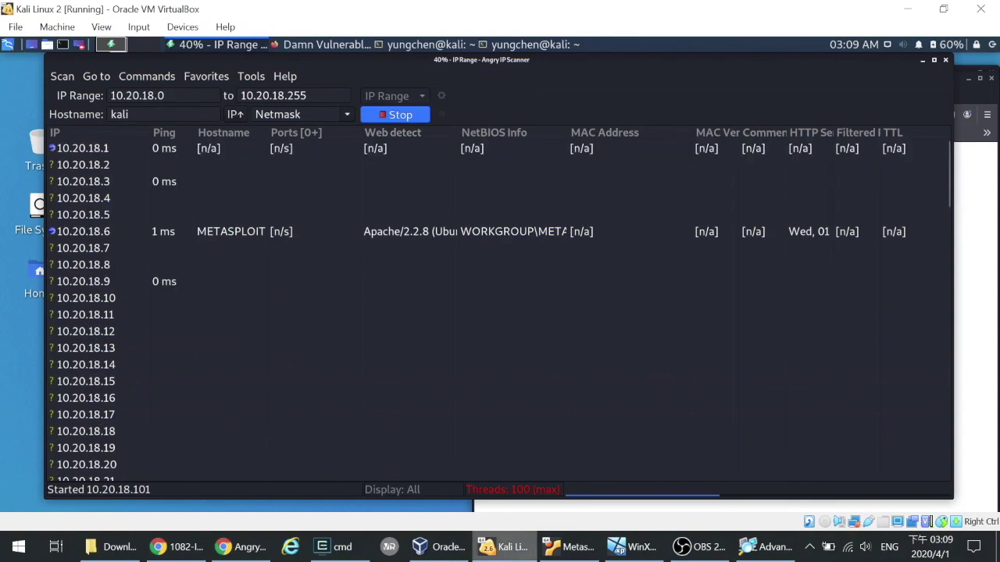
# - Switch to the Metasploit virtual machine and display its network configuration with ifconfig
pyautogui.click(568, 548)
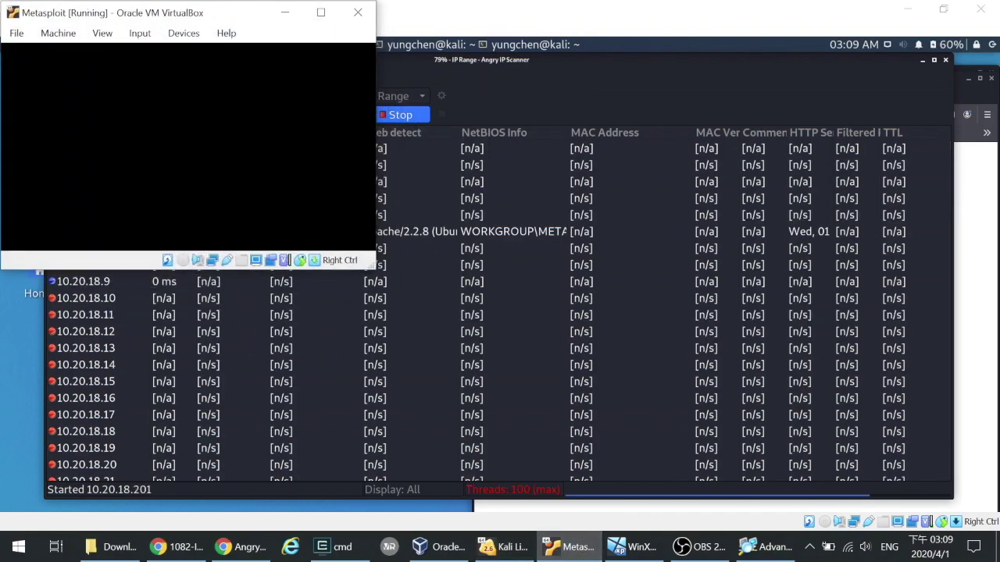
pyautogui.press('Return')
pyautogui.write('ifconfig')
pyautogui.press('Return')
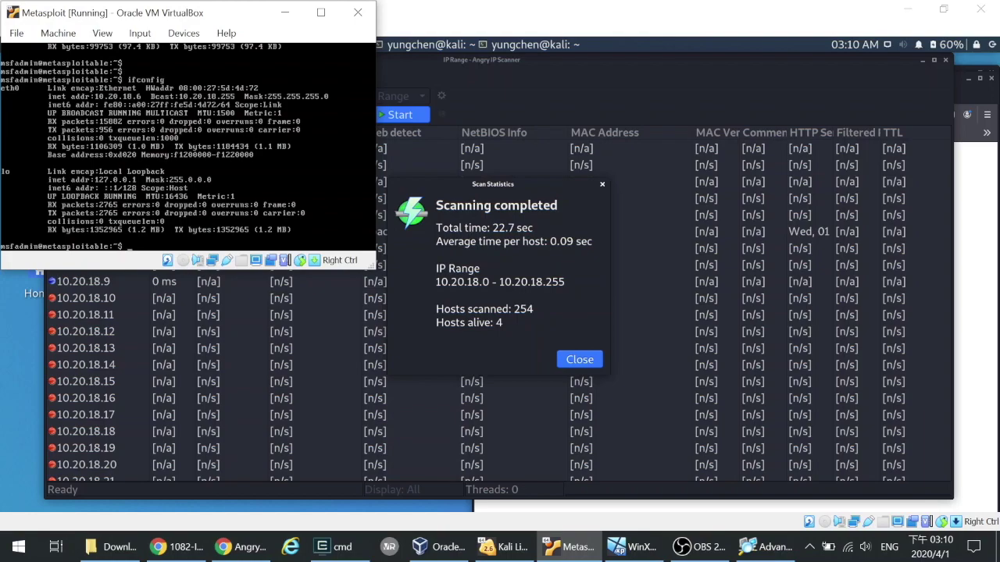
# - Dismiss the scan statistics in Kali Linux 2 and examine the hostname and web detection in the details of host 10.20.18.6
pyautogui.click(580, 360)
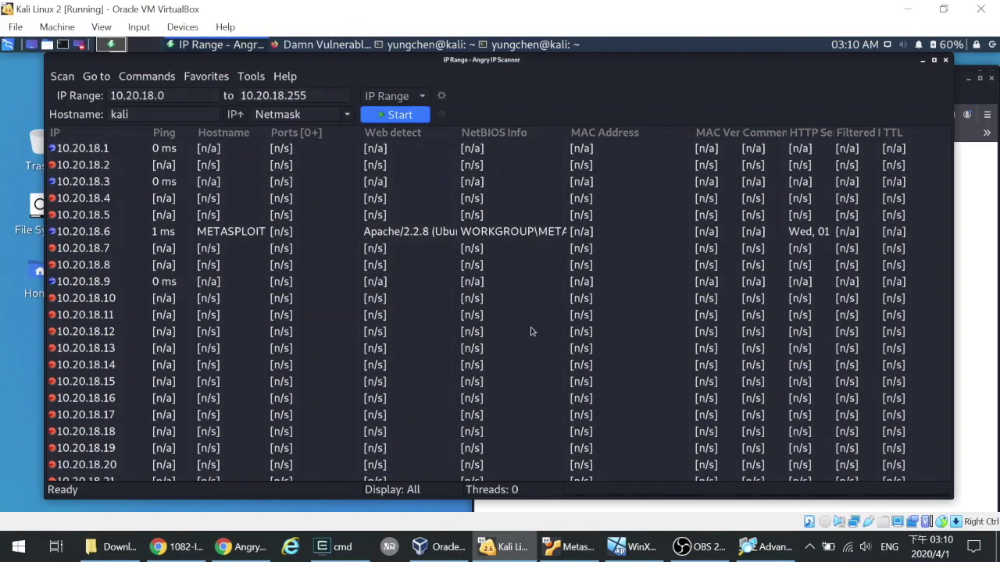
pyautogui.click(59, 233)
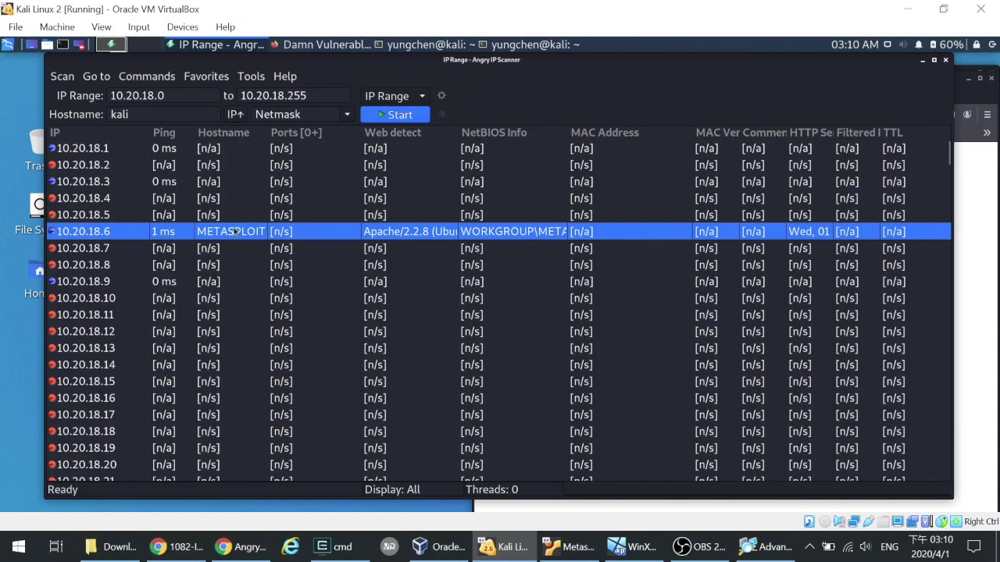
pyautogui.doubleClick(236, 232)
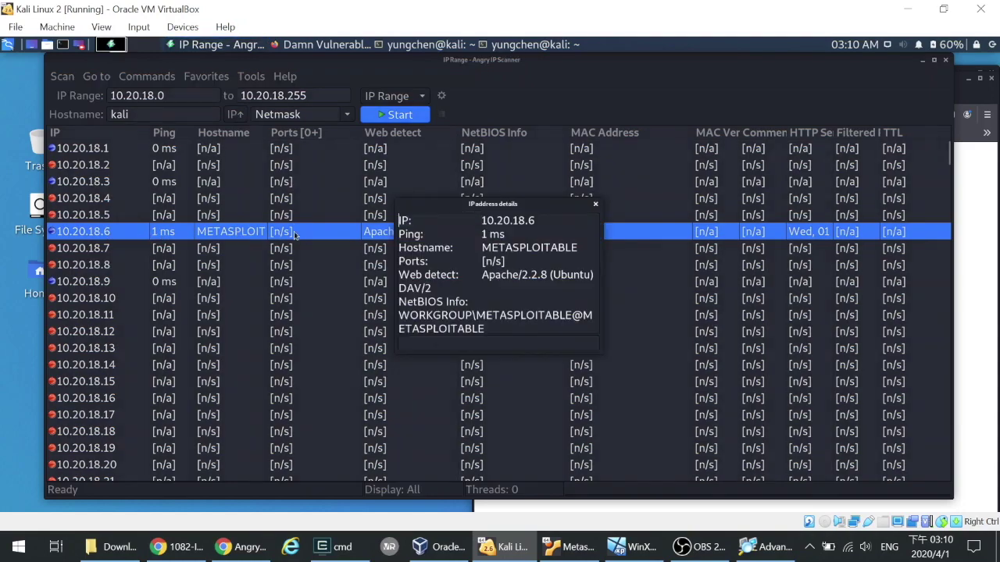
pyautogui.doubleClick(490, 248)
pyautogui.click(493, 239)
pyautogui.moveTo(491, 248); pyautogui.dragTo(518, 249)
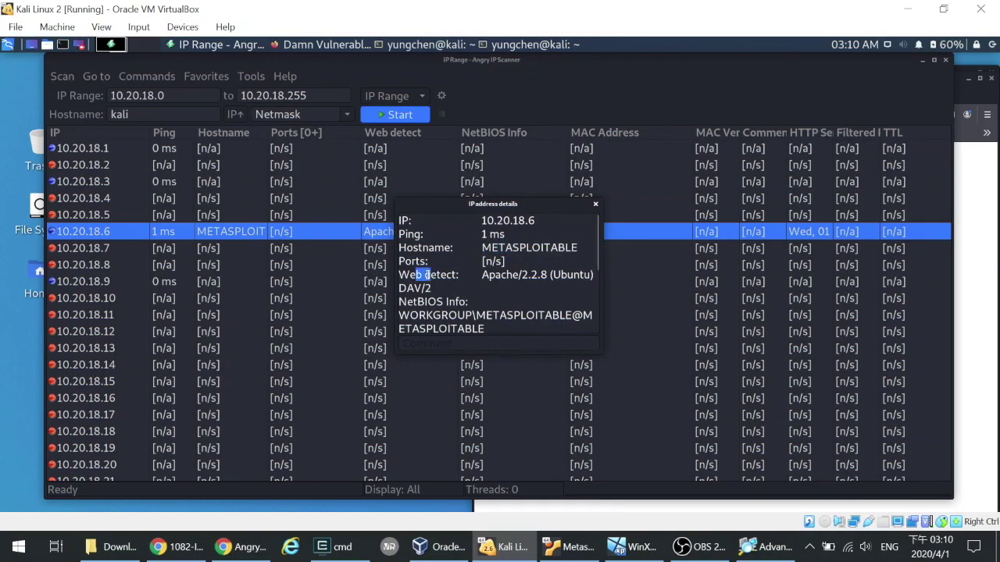
pyautogui.moveTo(398, 273); pyautogui.dragTo(578, 279)
pyautogui.doubleClick(580, 279)
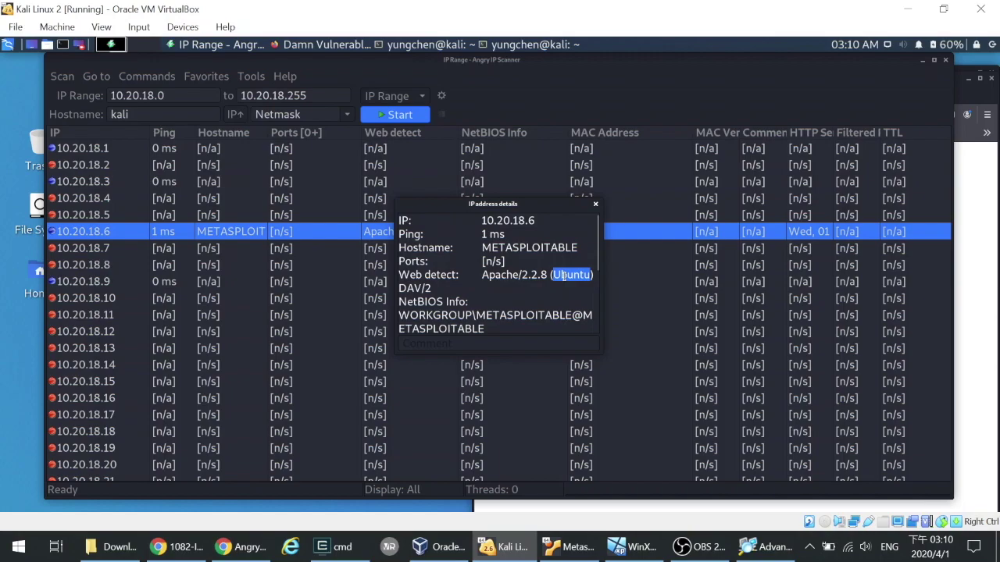
pyautogui.moveTo(488, 275); pyautogui.dragTo(519, 273)
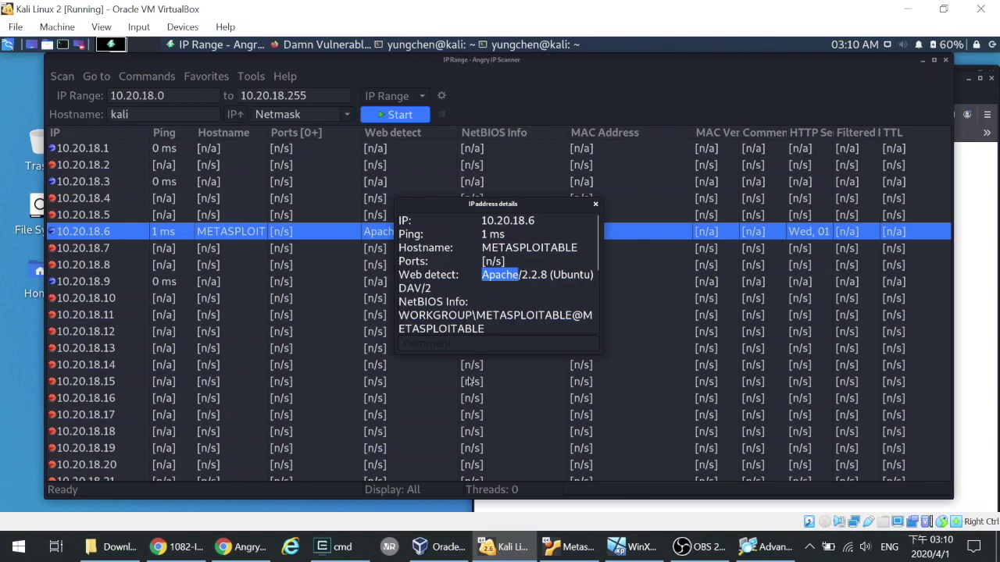
# - Enlarge the IP address details window and examine the HTTP Sender and IP entries of the host
pyautogui.moveTo(489, 350); pyautogui.dragTo(497, 384)
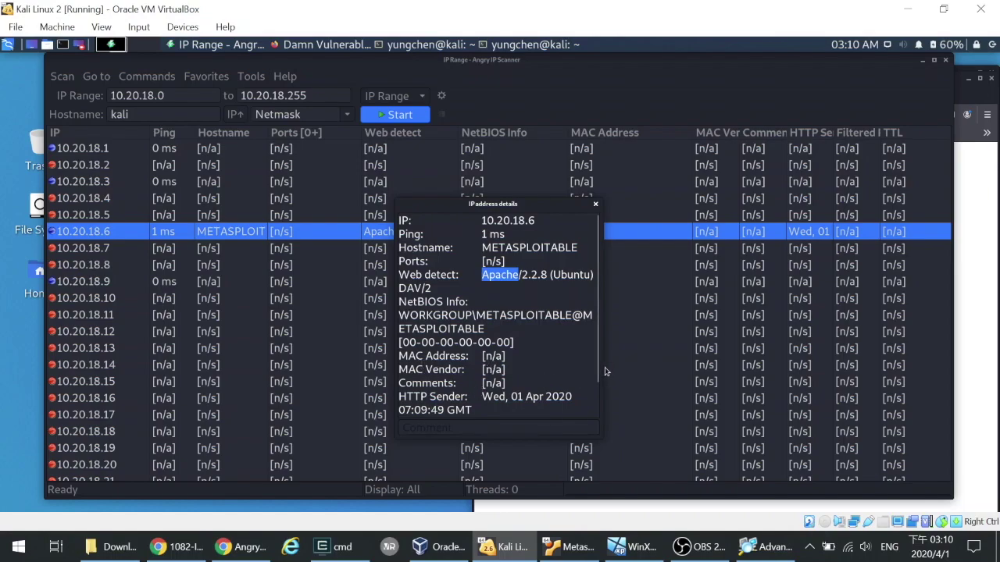
pyautogui.moveTo(599, 367); pyautogui.dragTo(696, 371)
pyautogui.moveTo(428, 369); pyautogui.dragTo(571, 370)
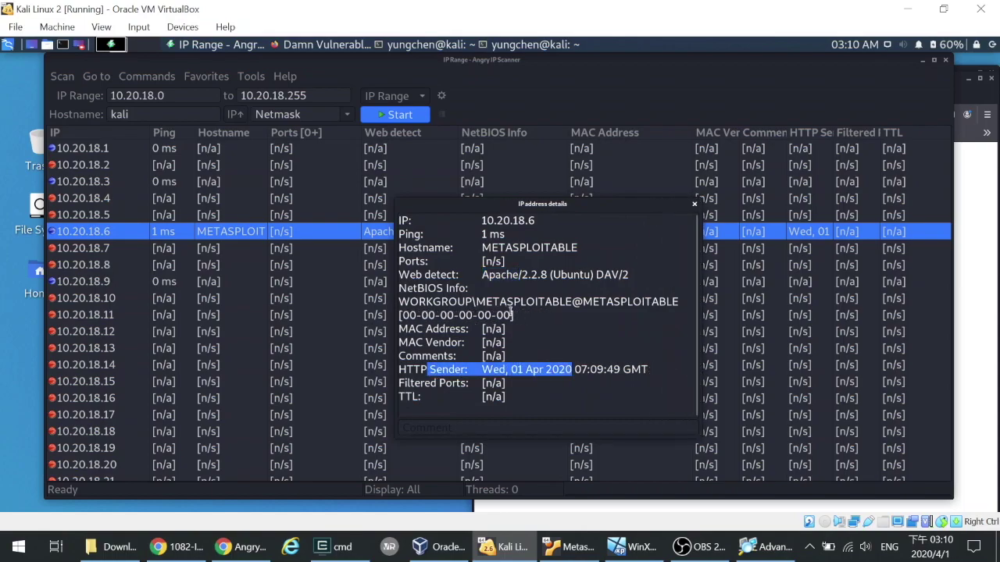
pyautogui.moveTo(482, 221); pyautogui.dragTo(527, 220)
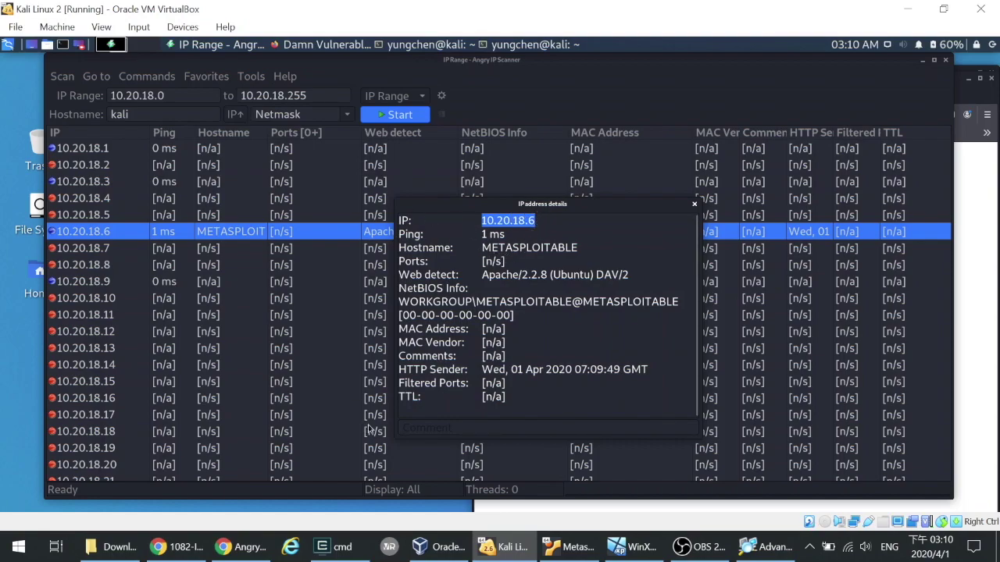
# - Move the scanner window down slightly and load 10.20.18.6 in Firefox in place of the DVWA login page
pyautogui.moveTo(191, 63); pyautogui.dragTo(187, 88)
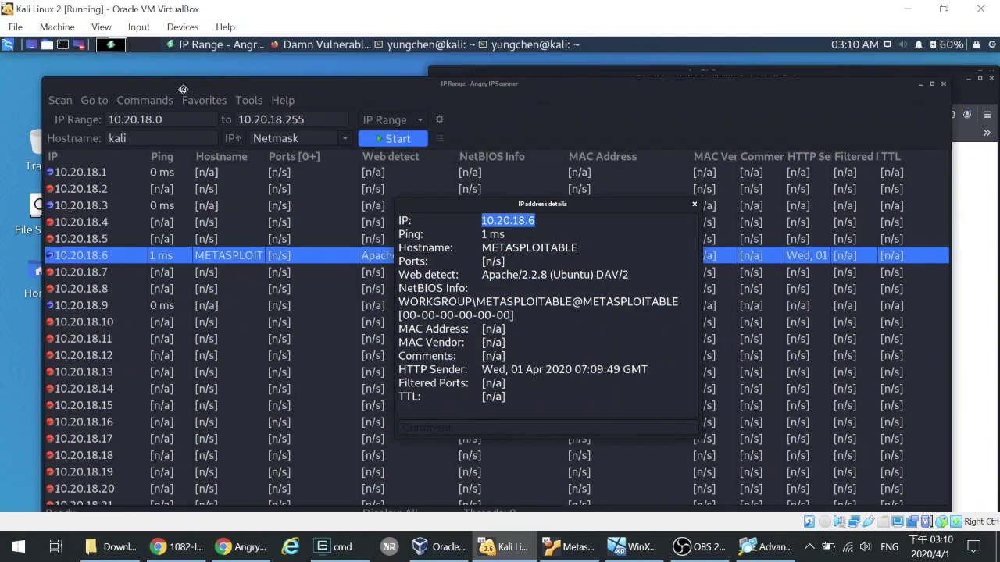
pyautogui.click(968, 235)
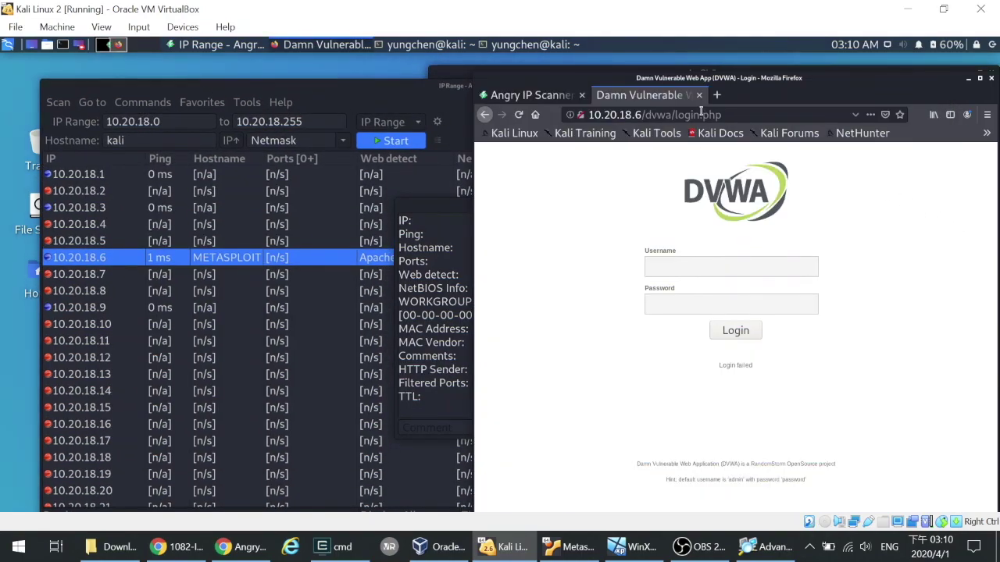
pyautogui.moveTo(746, 116); pyautogui.dragTo(581, 117)
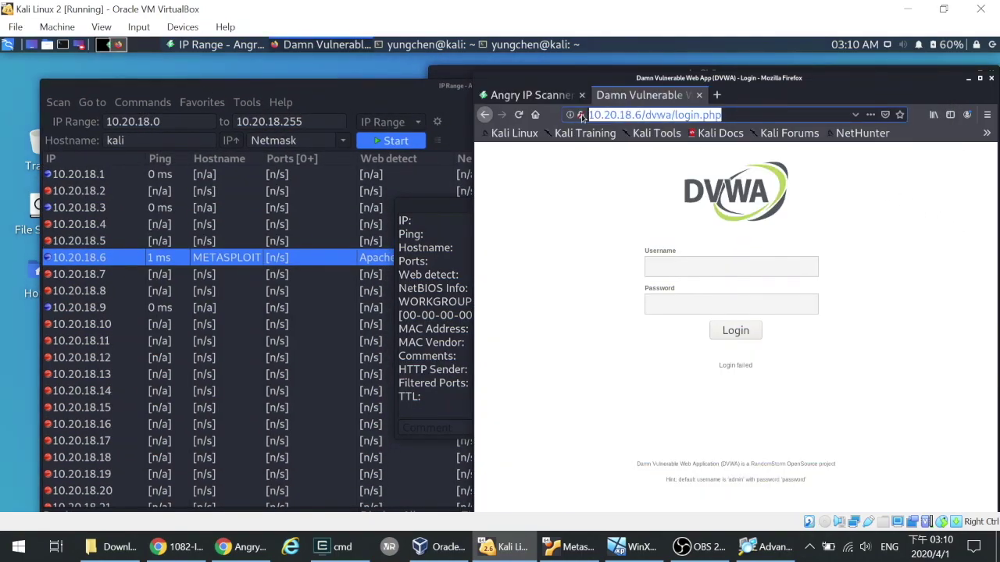
pyautogui.write('10.20.18.6')
pyautogui.click(731, 138)
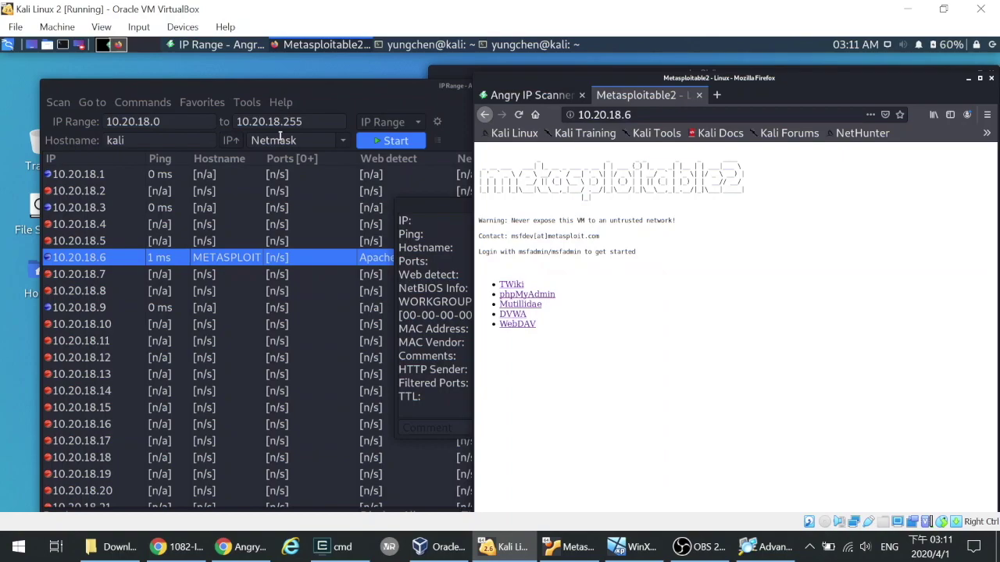
# - Bring up the Metasploit virtual machine window and move it towards the middle of the host desktop
pyautogui.click(500, 547)
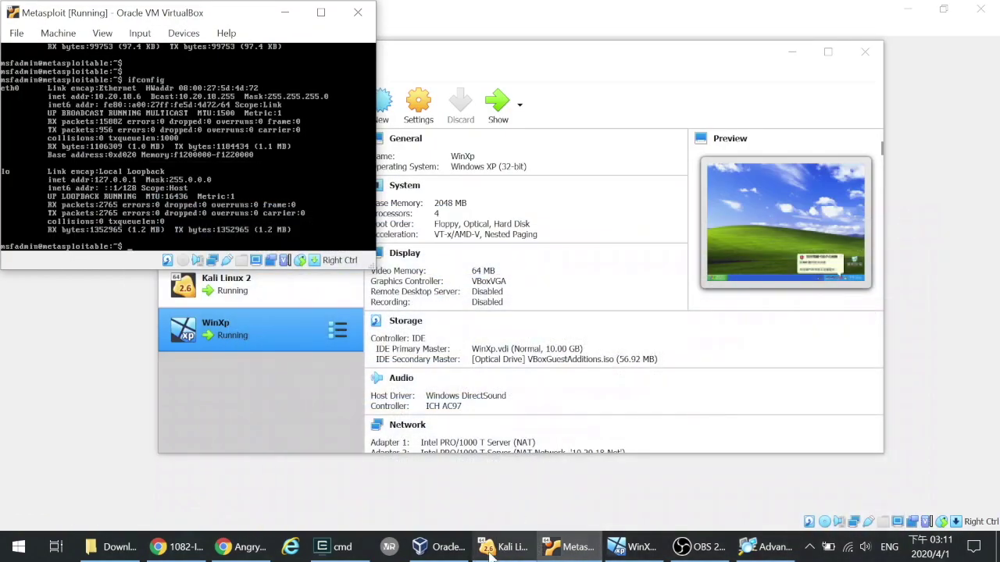
pyautogui.click(490, 547)
pyautogui.click(133, 43)
pyautogui.moveTo(153, 21); pyautogui.dragTo(419, 157)
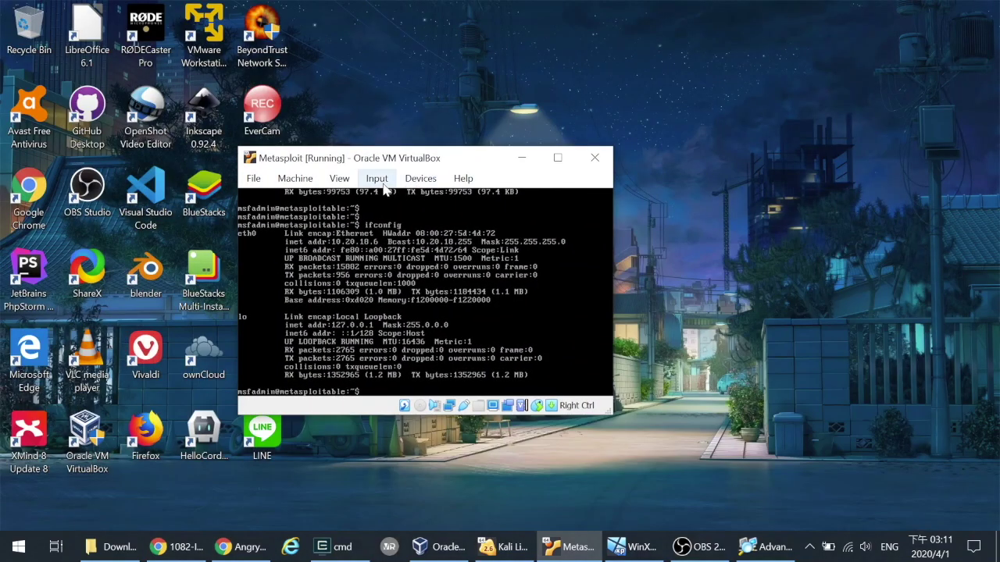
# - Return to Kali Linux 2, close the 10.20.18.6 details, and review the details of hosts 10.20.18.3 and 10.20.18.9
pyautogui.click(504, 548)
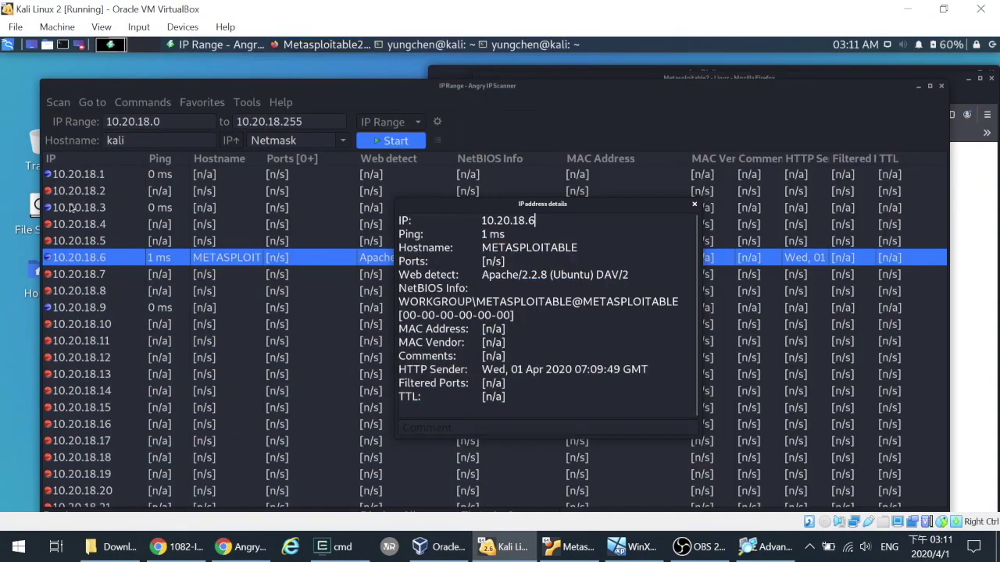
pyautogui.click(692, 207)
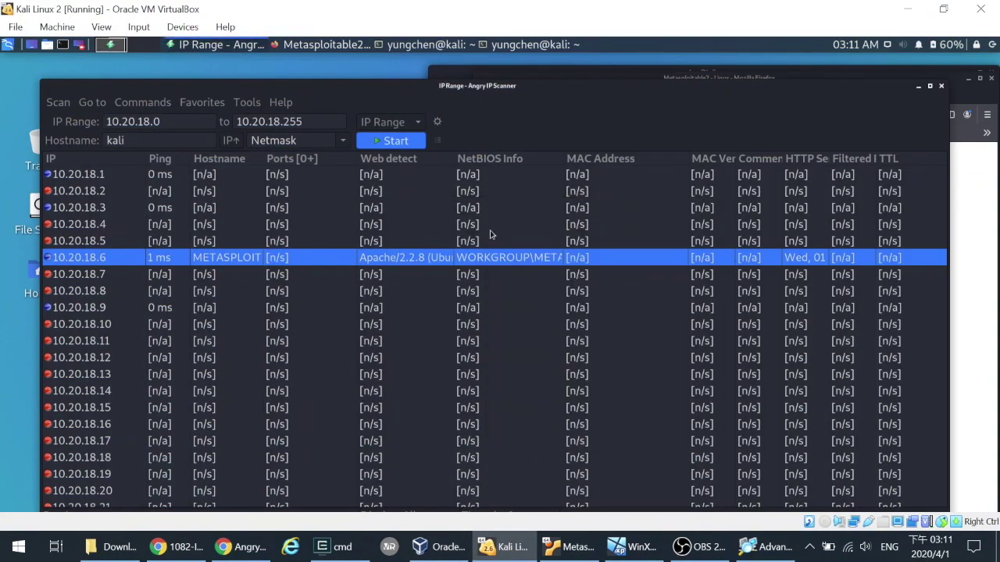
pyautogui.click(78, 207)
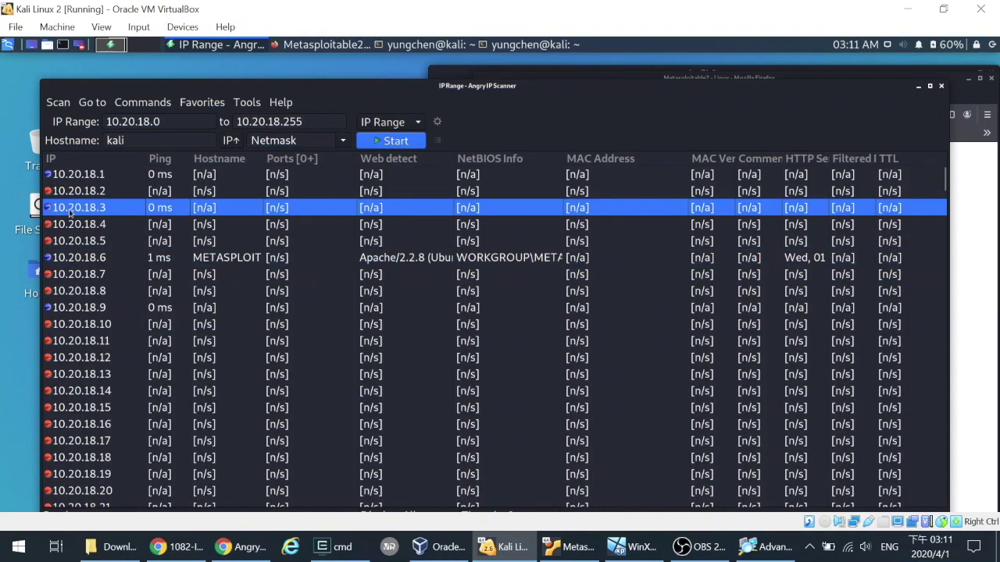
pyautogui.doubleClick(72, 211)
pyautogui.moveTo(439, 231); pyautogui.dragTo(461, 367)
pyautogui.click(460, 367)
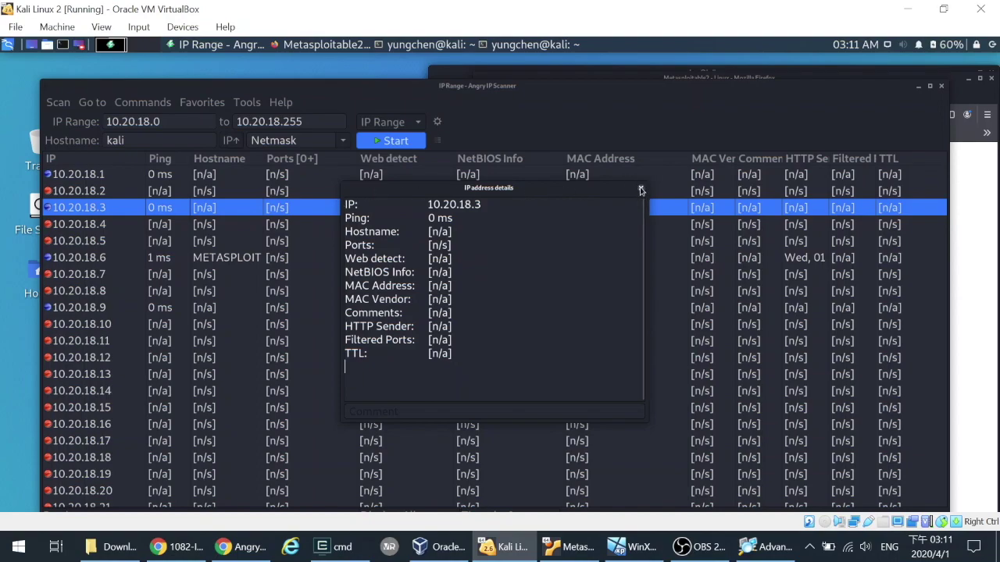
pyautogui.click(639, 190)
pyautogui.doubleClick(71, 311)
pyautogui.click(553, 328)
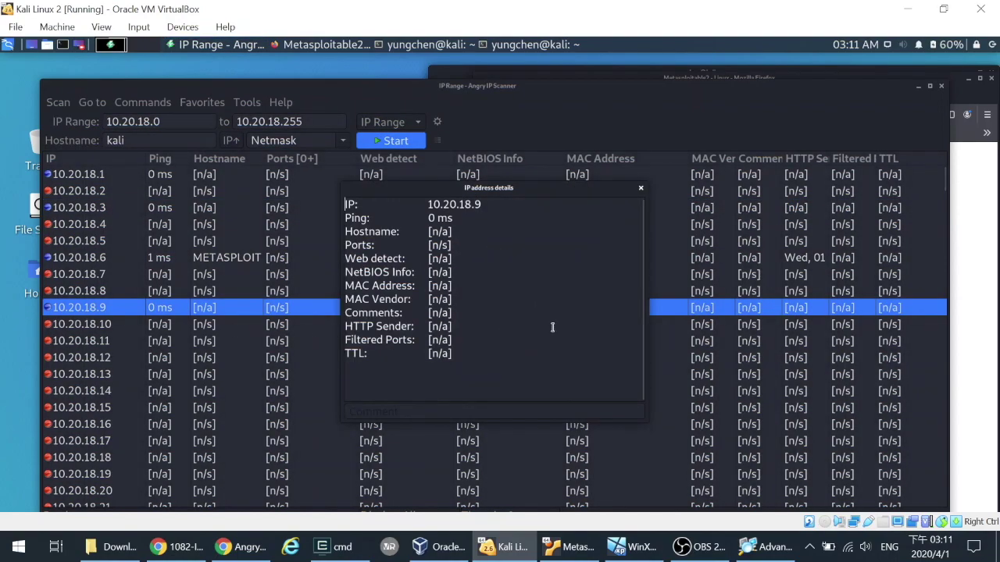
pyautogui.click(641, 189)
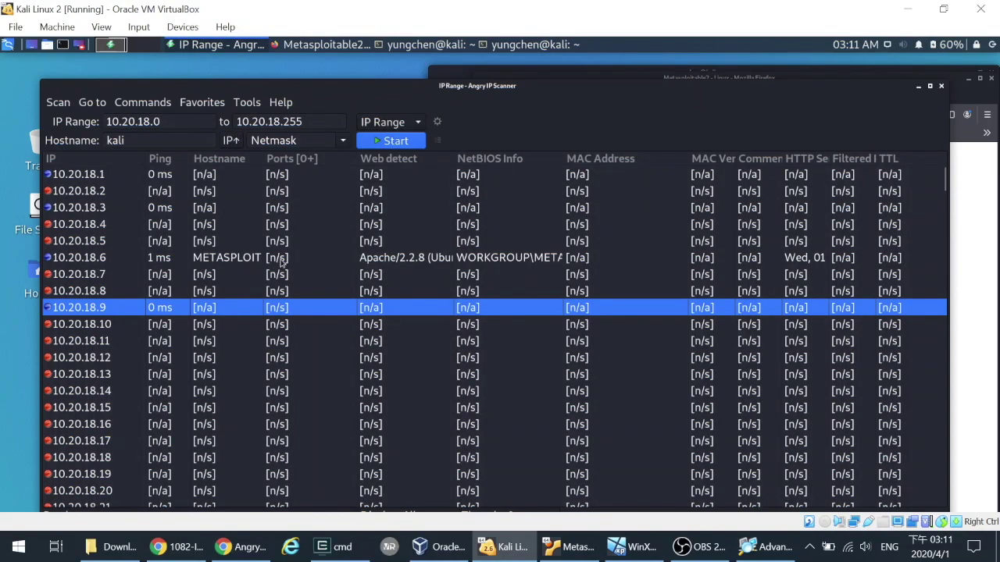
# - Look through the remaining addresses in the scan results and close Angry IP Scanner
pyautogui.scroll(-9, 281, 264)
pyautogui.scroll(-20, 184, 262)
pyautogui.scroll(-16, 193, 269)
pyautogui.scroll(-14, 197, 269)
pyautogui.scroll(12, 311, 231)
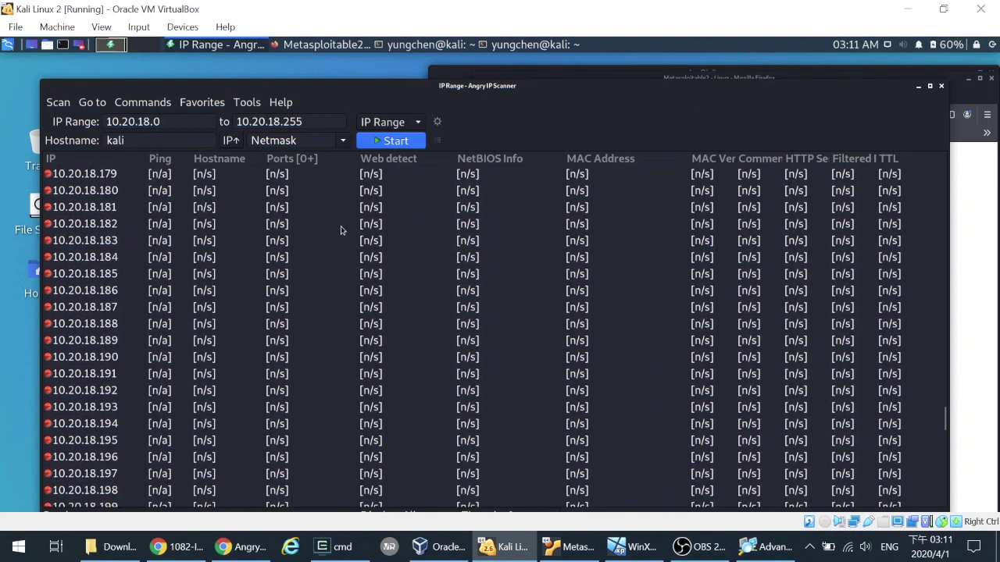
pyautogui.click(942, 87)
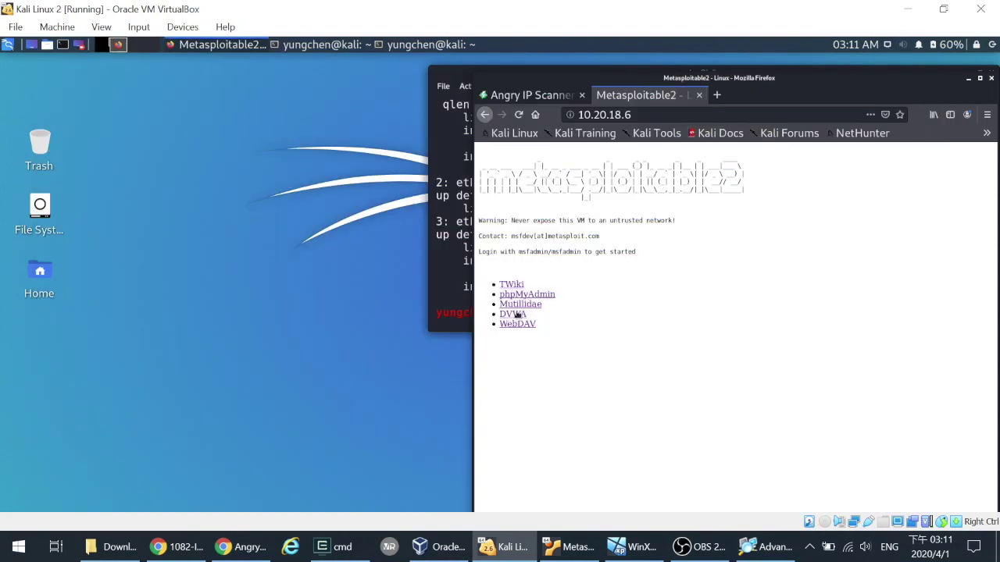
# - Reposition and widen the Firefox window showing the Metasploitable2 page until it covers most of the Kali desktop
pyautogui.moveTo(836, 99); pyautogui.dragTo(558, 87)
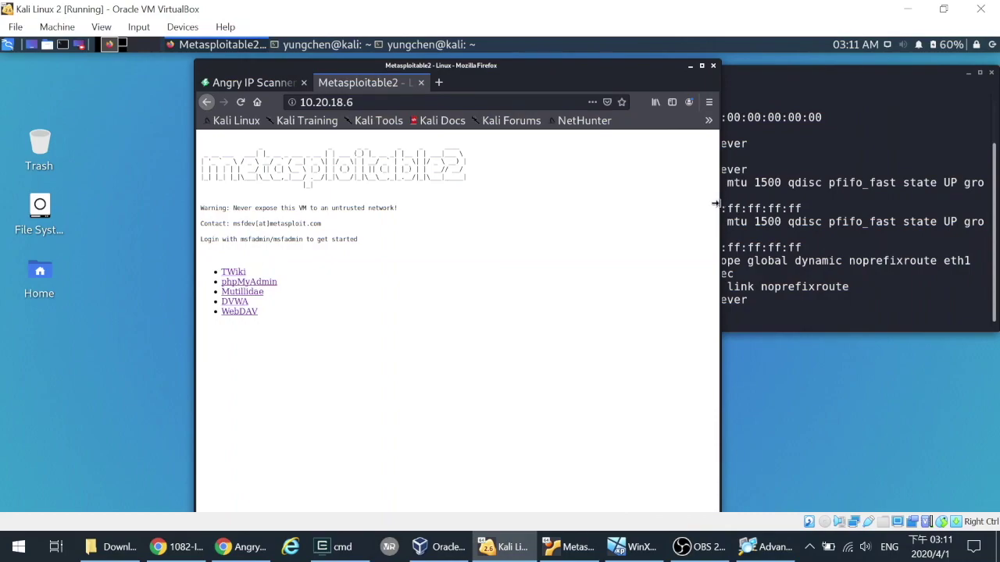
pyautogui.moveTo(716, 204); pyautogui.dragTo(954, 205)
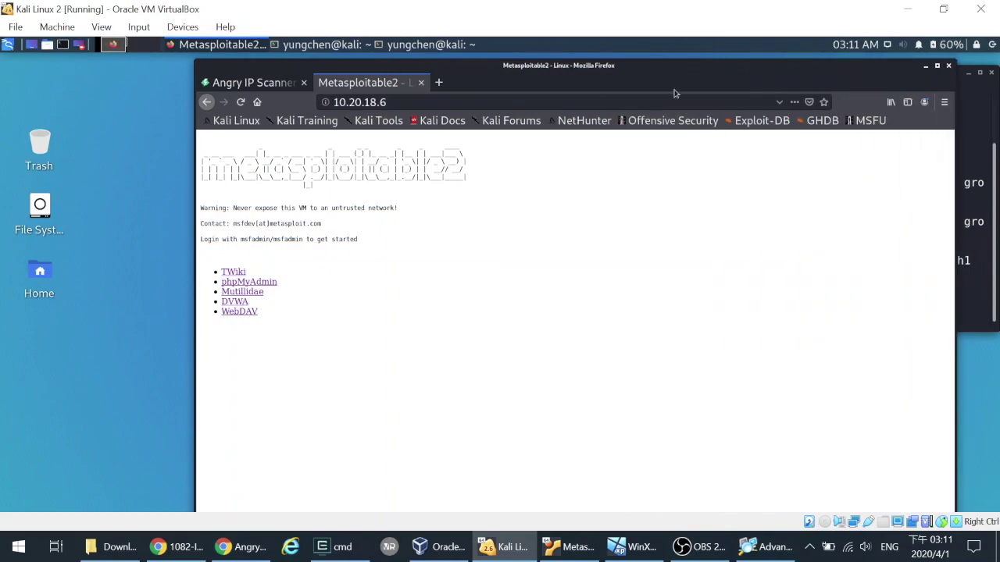
pyautogui.moveTo(688, 82); pyautogui.dragTo(584, 76)
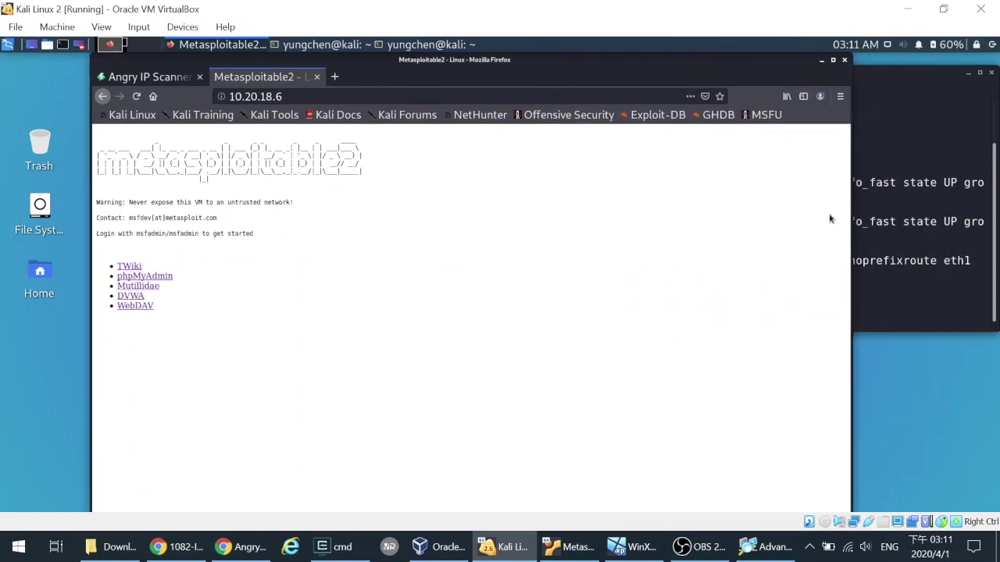
pyautogui.moveTo(848, 214); pyautogui.dragTo(974, 214)
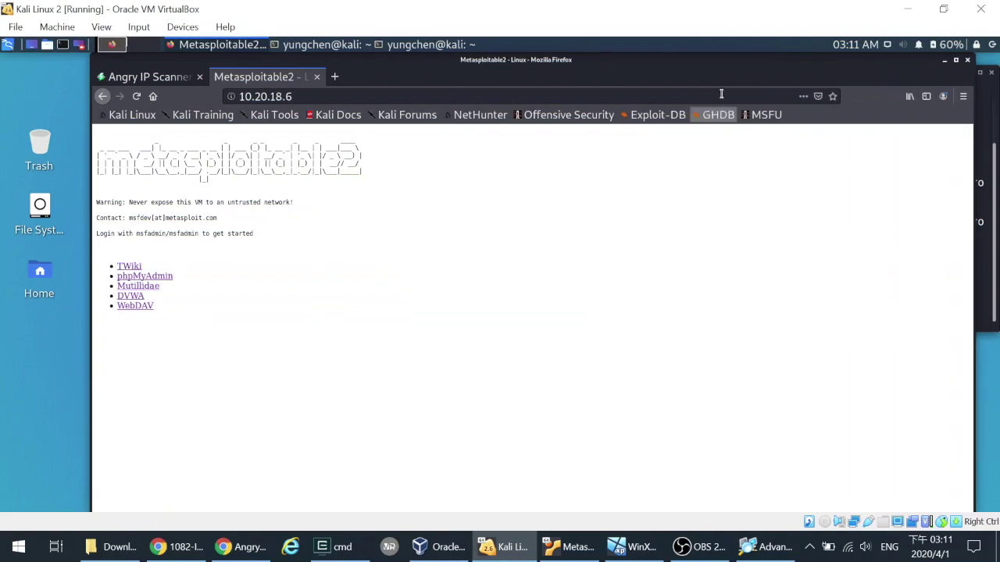
pyautogui.moveTo(721, 72); pyautogui.dragTo(664, 67)
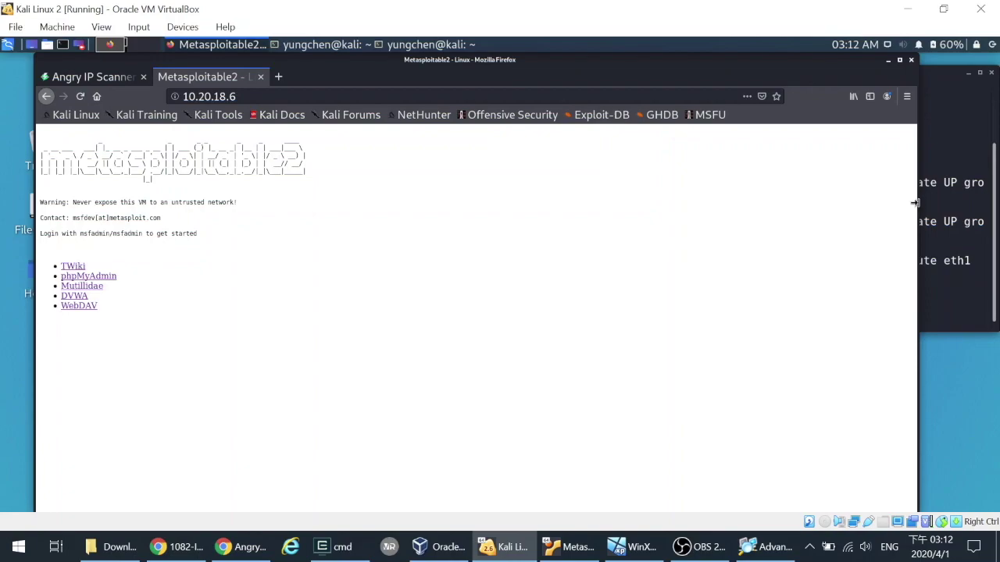
pyautogui.moveTo(913, 203); pyautogui.dragTo(994, 214)
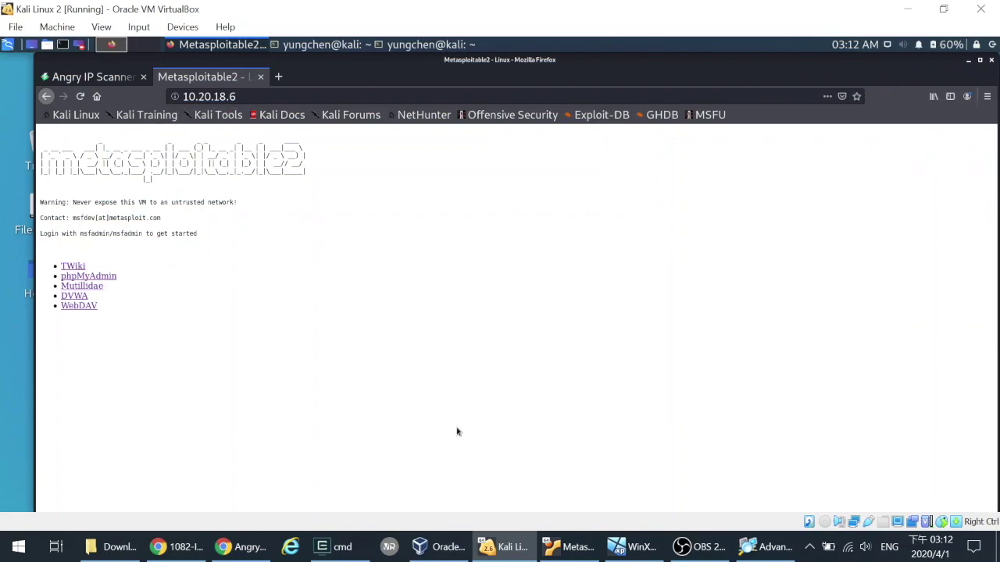
# - Switch to the Angry IP Scanner download page in Chrome on the host and show its Mac OS download section
pyautogui.moveTo(639, 552)
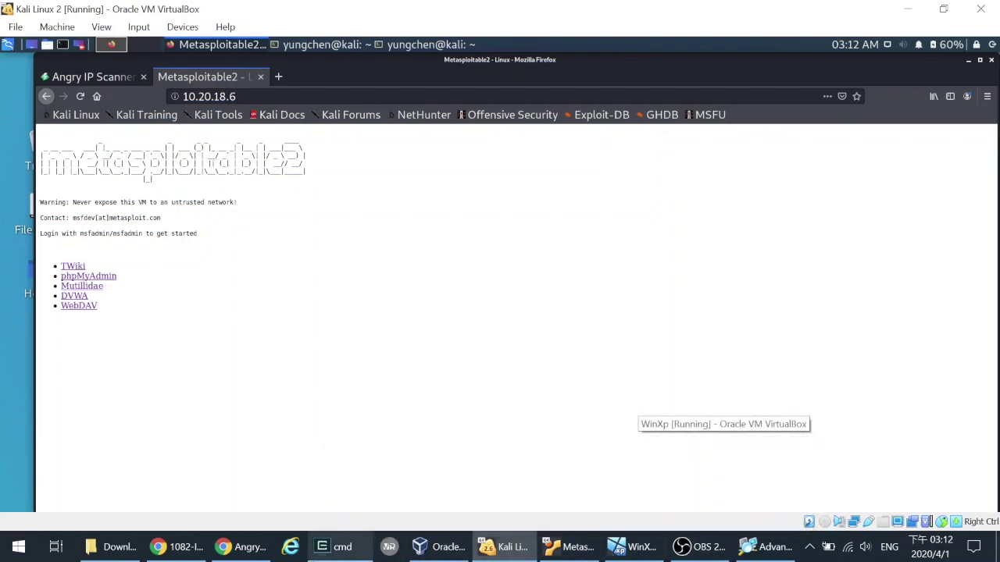
pyautogui.moveTo(264, 554)
pyautogui.click(288, 482)
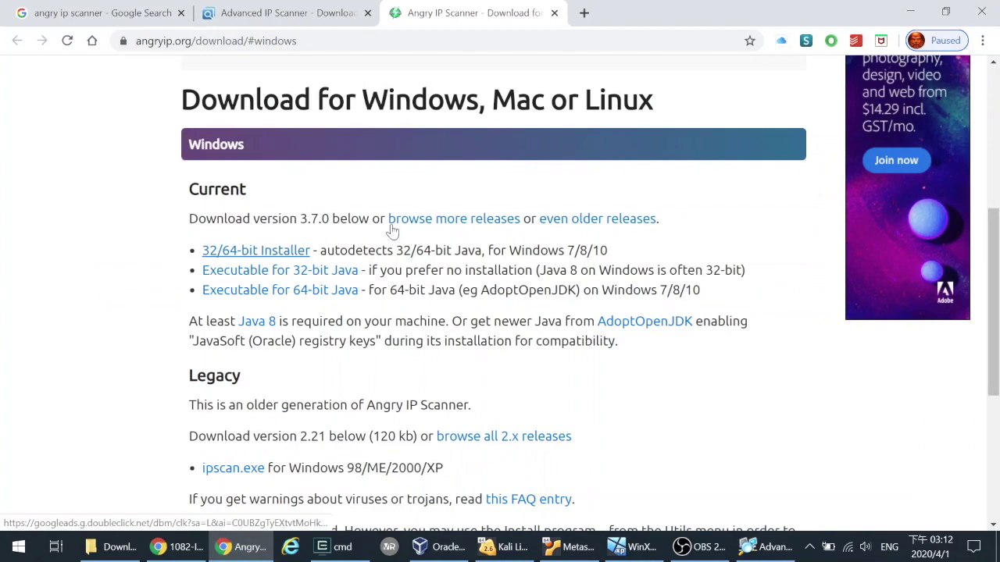
pyautogui.scroll(-4, 309, 260)
pyautogui.scroll(1, 308, 260)
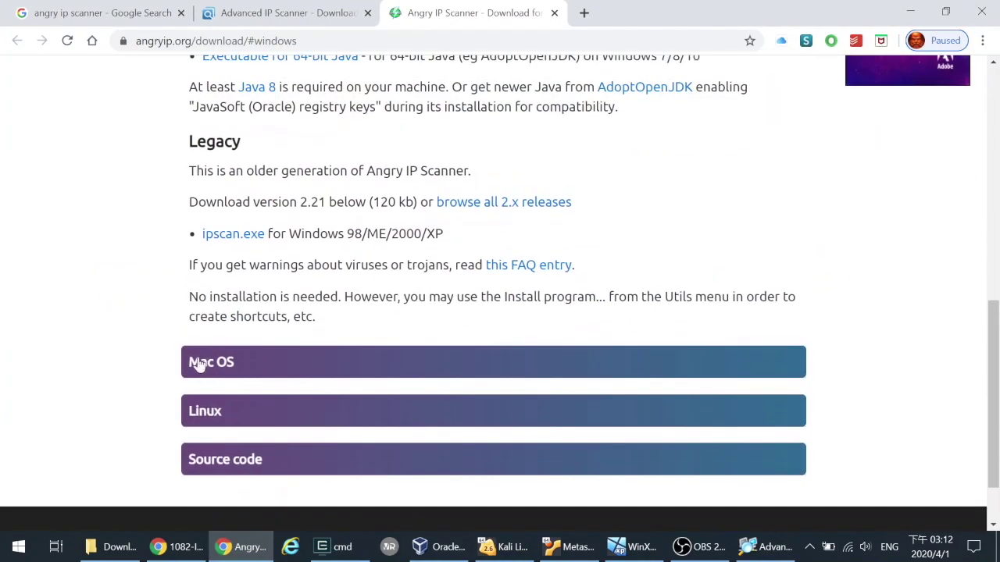
pyautogui.click(256, 362)
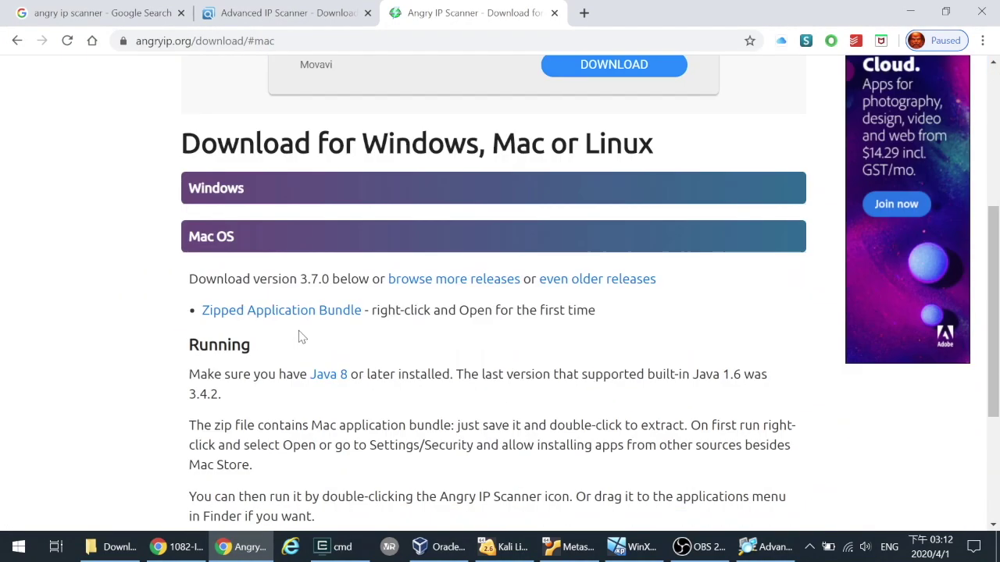
# - Look over the rest of the Mac OS download notes, and in Advanced IP Scanner examine the Radmin options for host 10.10.38.92
pyautogui.scroll(-1, 366, 328)
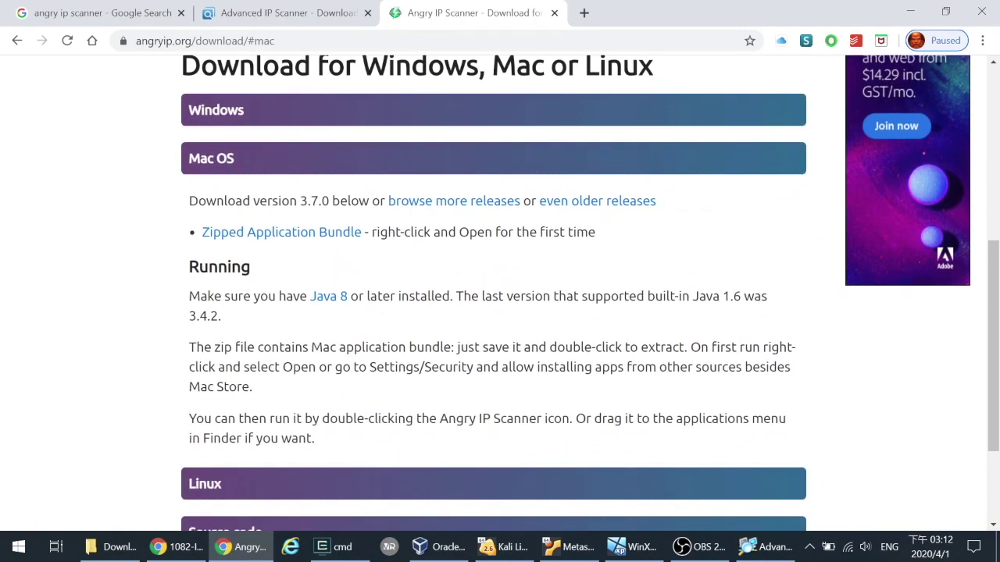
pyautogui.scroll(5, 451, 309)
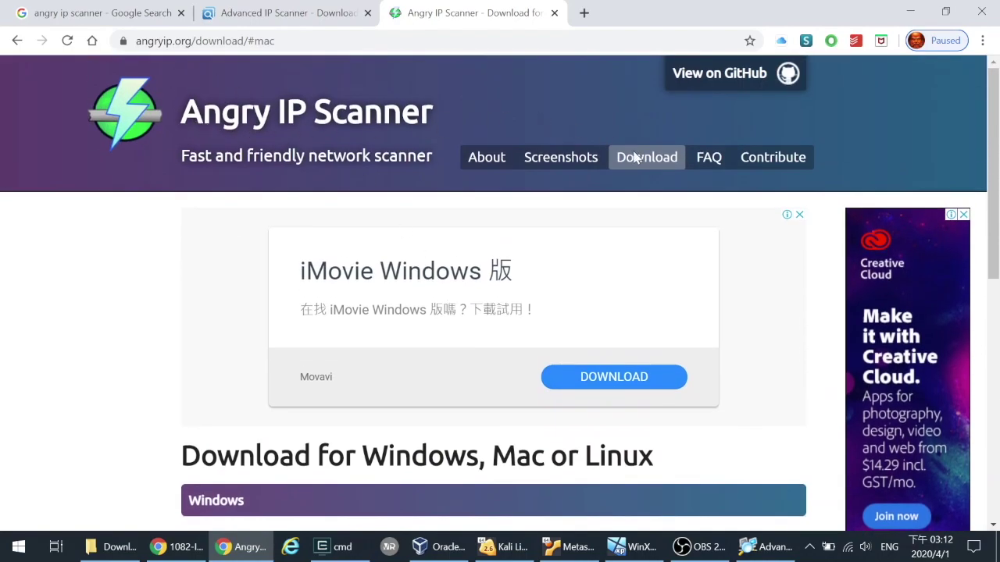
pyautogui.click(750, 546)
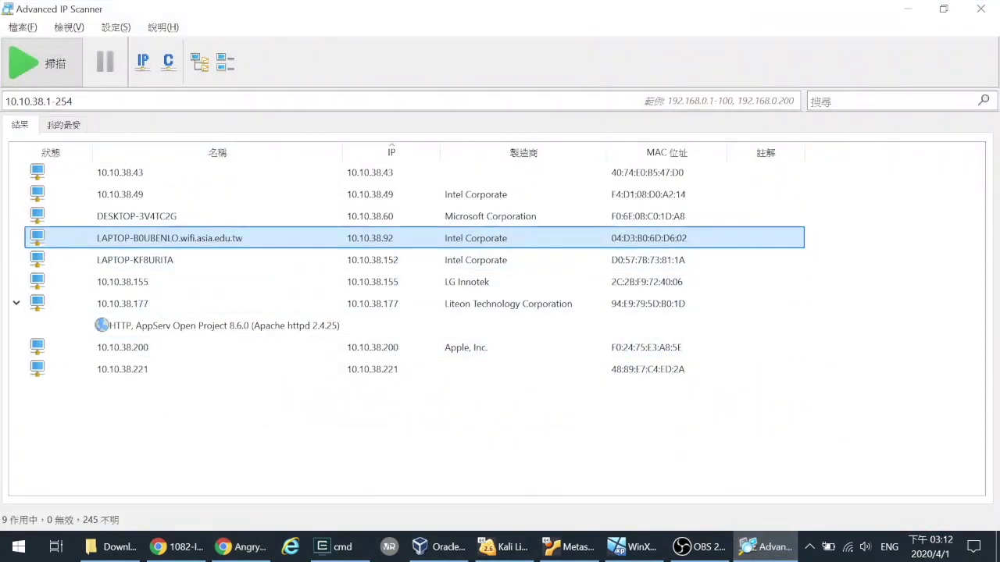
pyautogui.rightClick(38, 239)
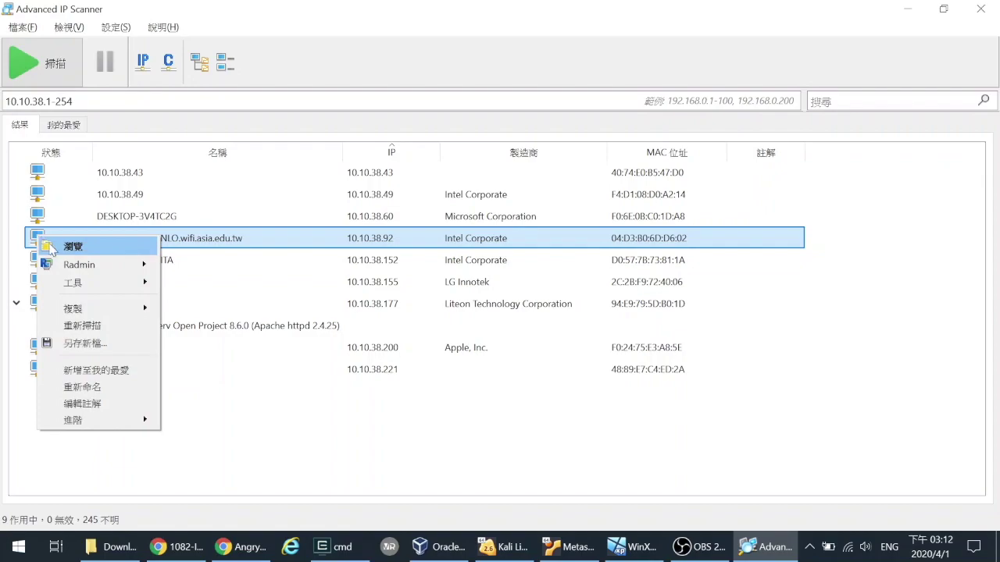
pyautogui.moveTo(70, 267)
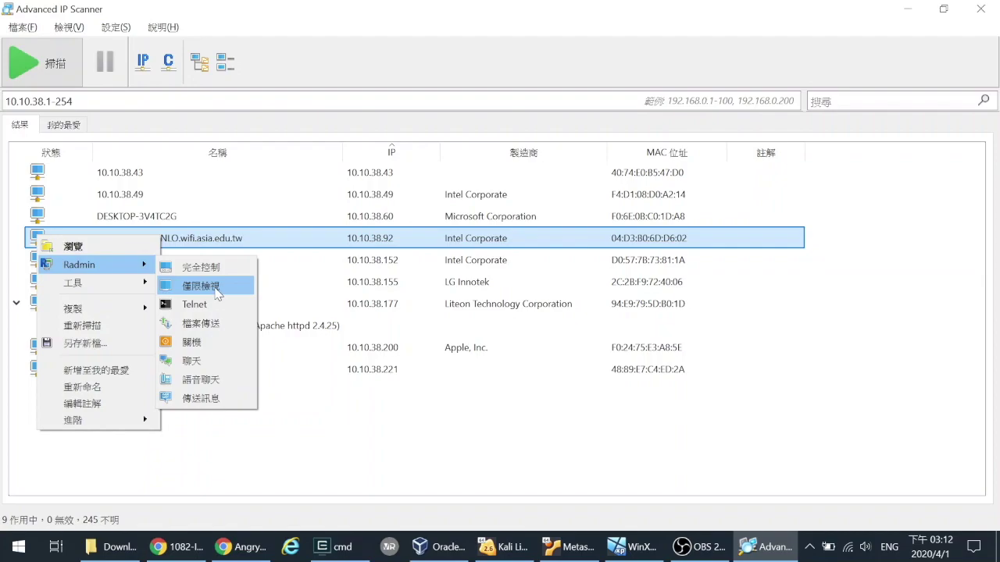
pyautogui.click(625, 395)
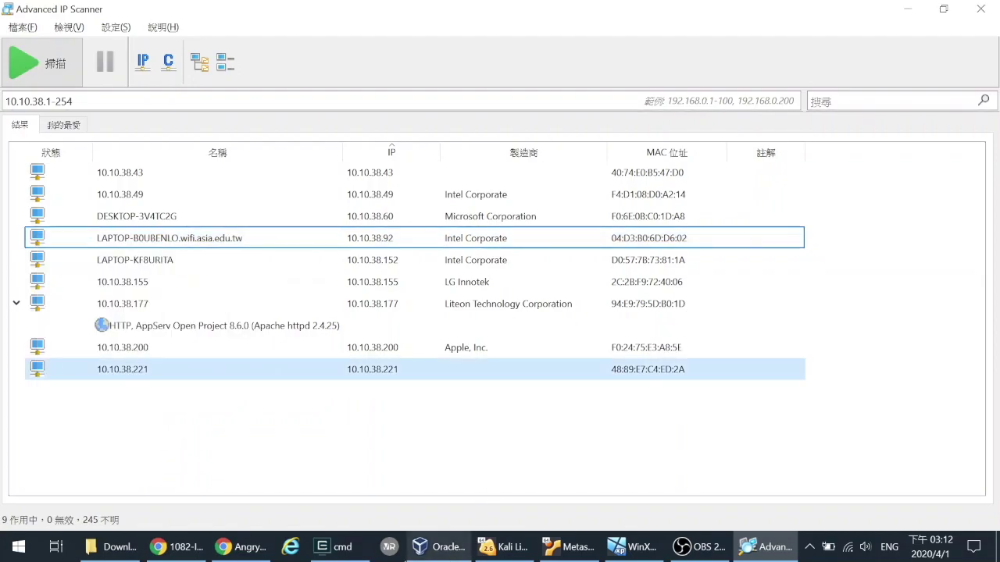
# - Switch to the slide presentation in Chrome and go back from the Angry IP Scanner slide to the CurrPorts slide
pyautogui.click(180, 547)
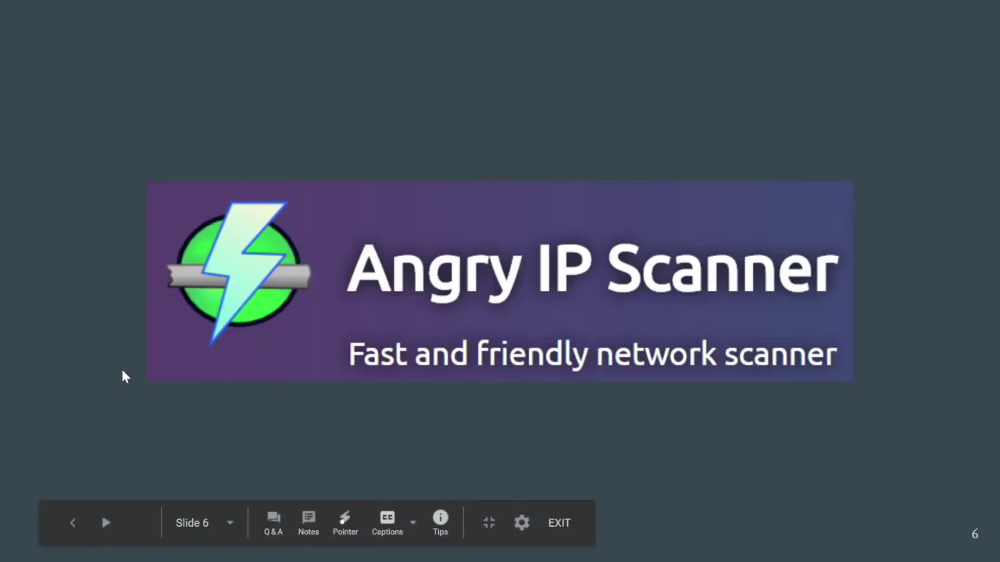
pyautogui.press('Left')
pyautogui.press('Left')
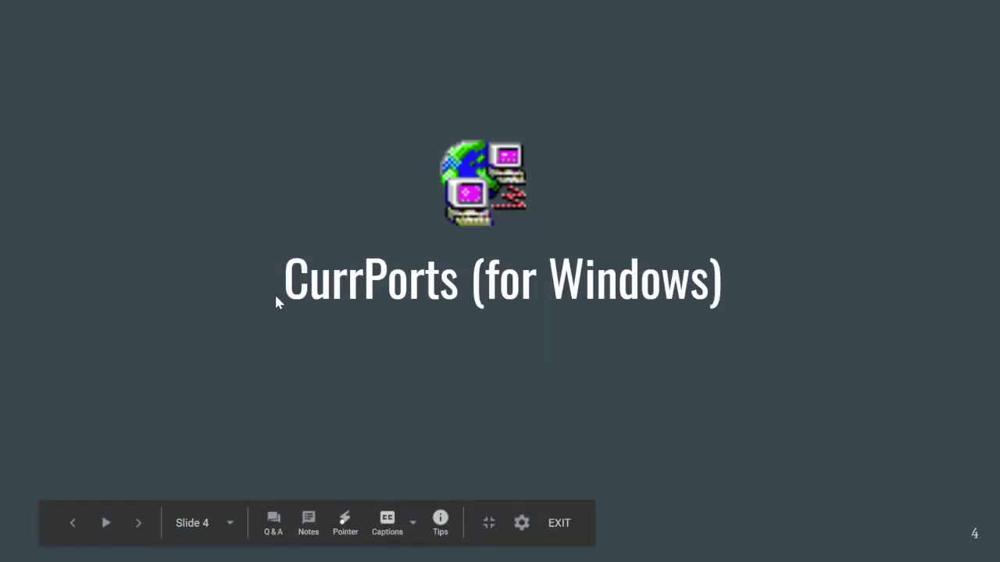